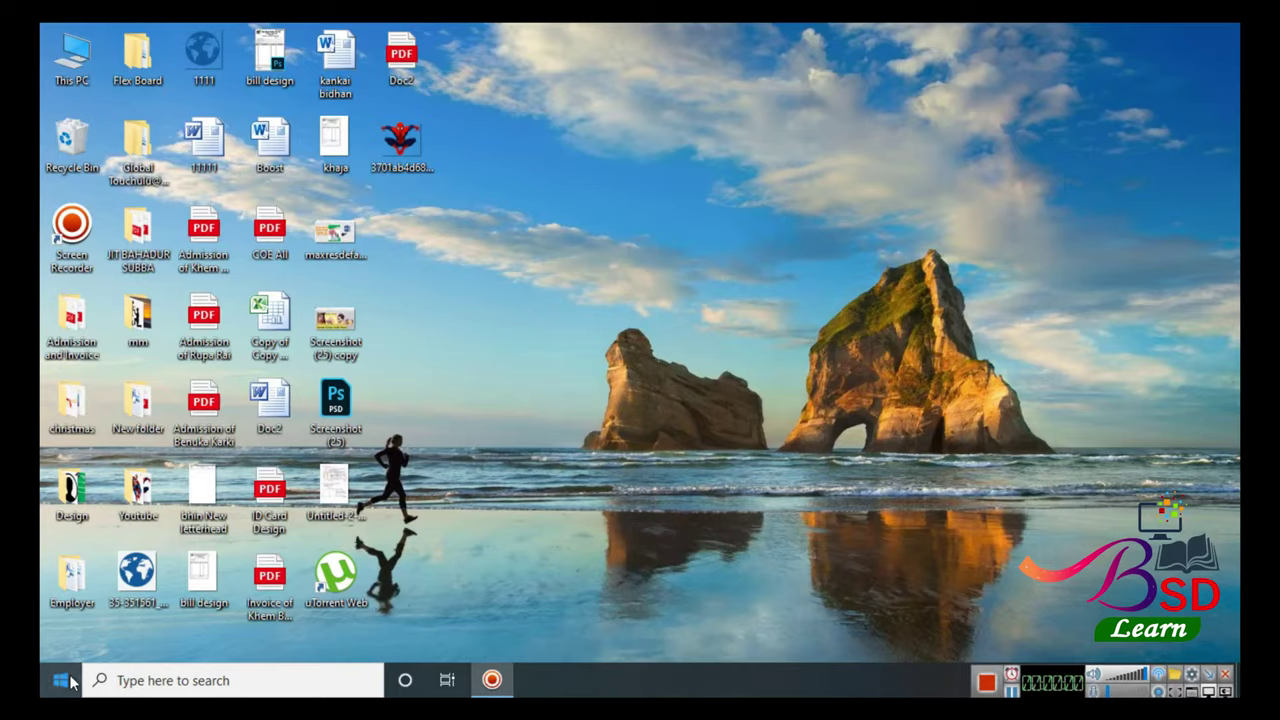
# - Start Microsoft Word 2010 from the Start menu's Microsoft Office folder
pyautogui.click(70, 681)
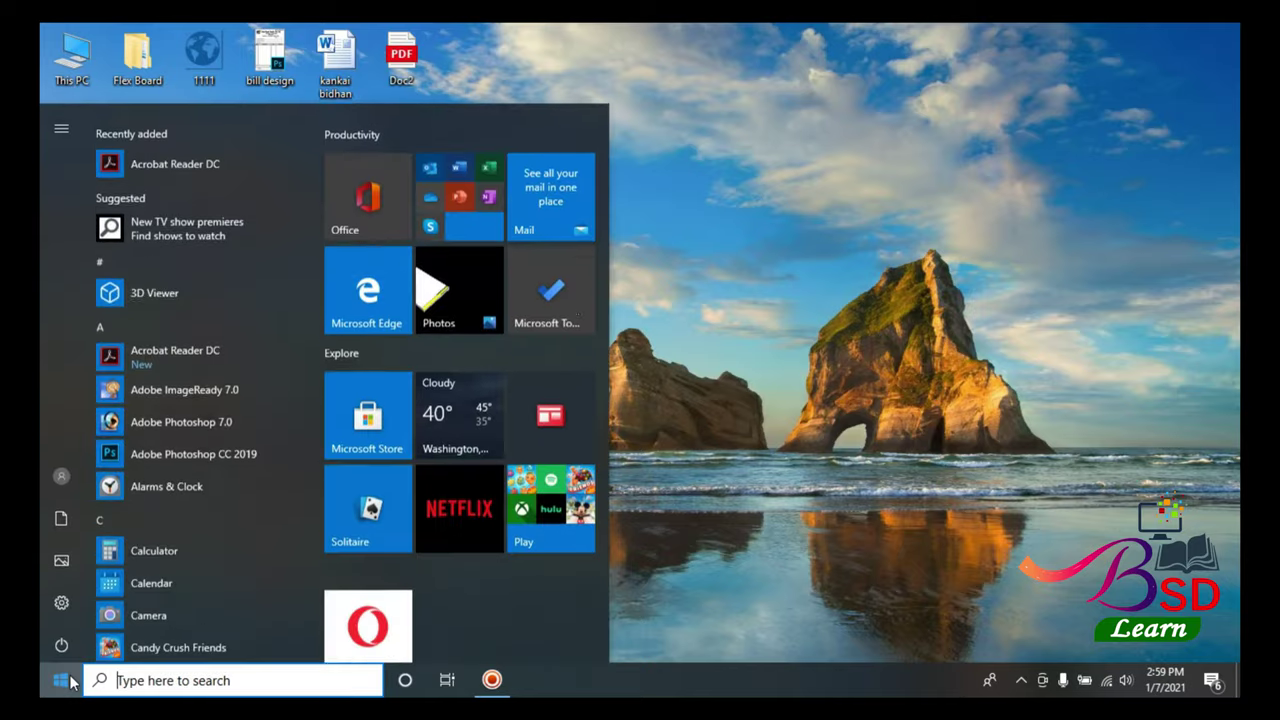
pyautogui.scroll(-4, 158, 598)
pyautogui.scroll(-3, 161, 588)
pyautogui.scroll(-1, 161, 588)
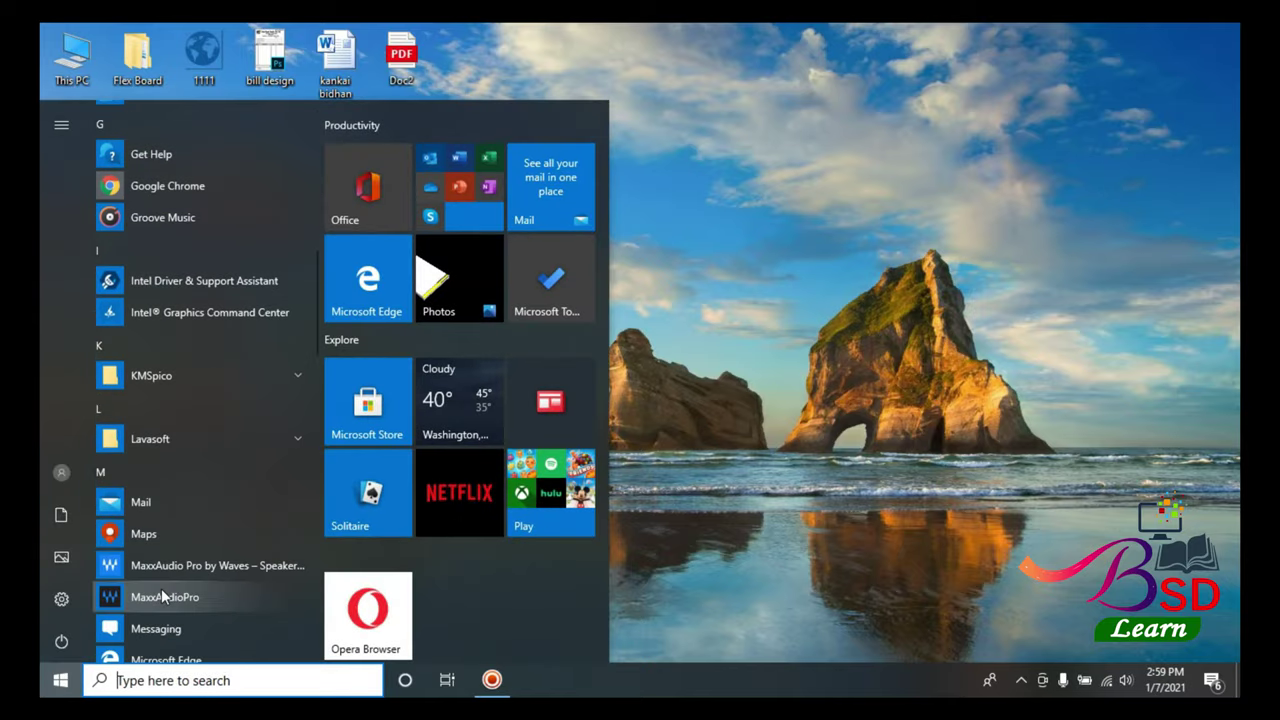
pyautogui.scroll(-3, 161, 588)
pyautogui.click(233, 530)
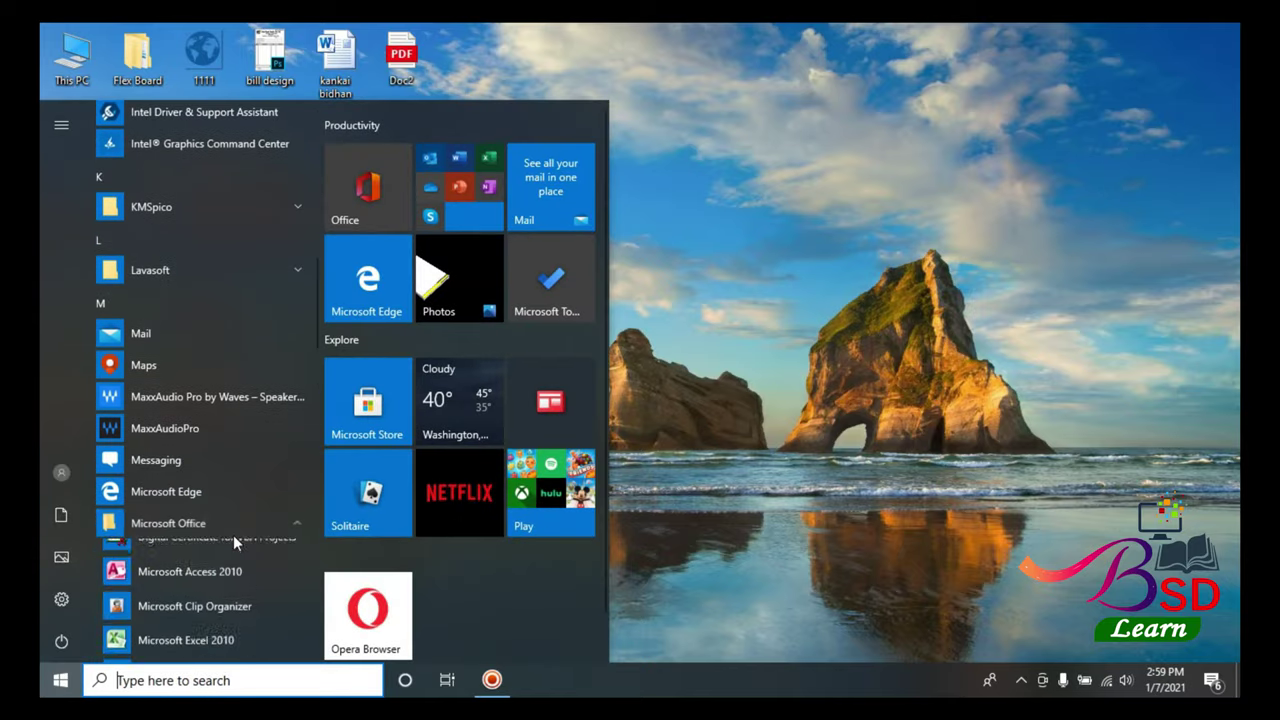
pyautogui.scroll(-1, 198, 574)
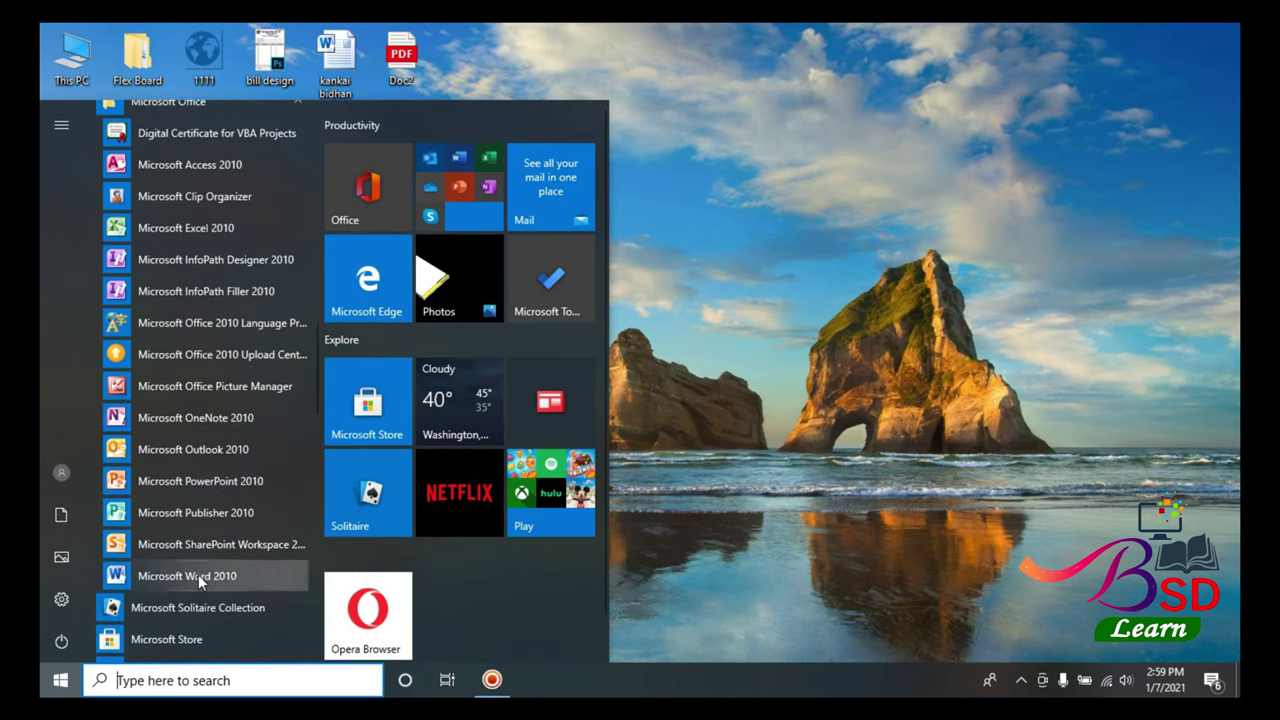
pyautogui.click(198, 576)
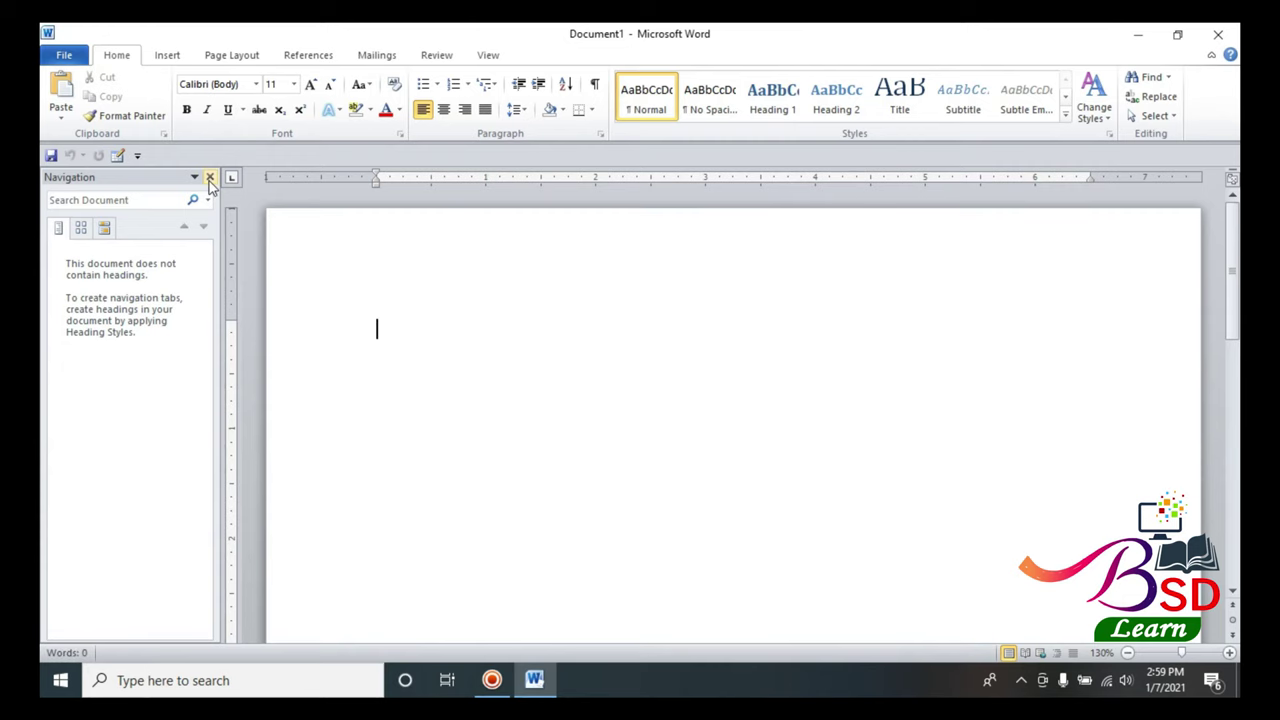
# - Close the Navigation pane and make the page Letter size in landscape orientation
pyautogui.click(210, 178)
pyautogui.click(232, 56)
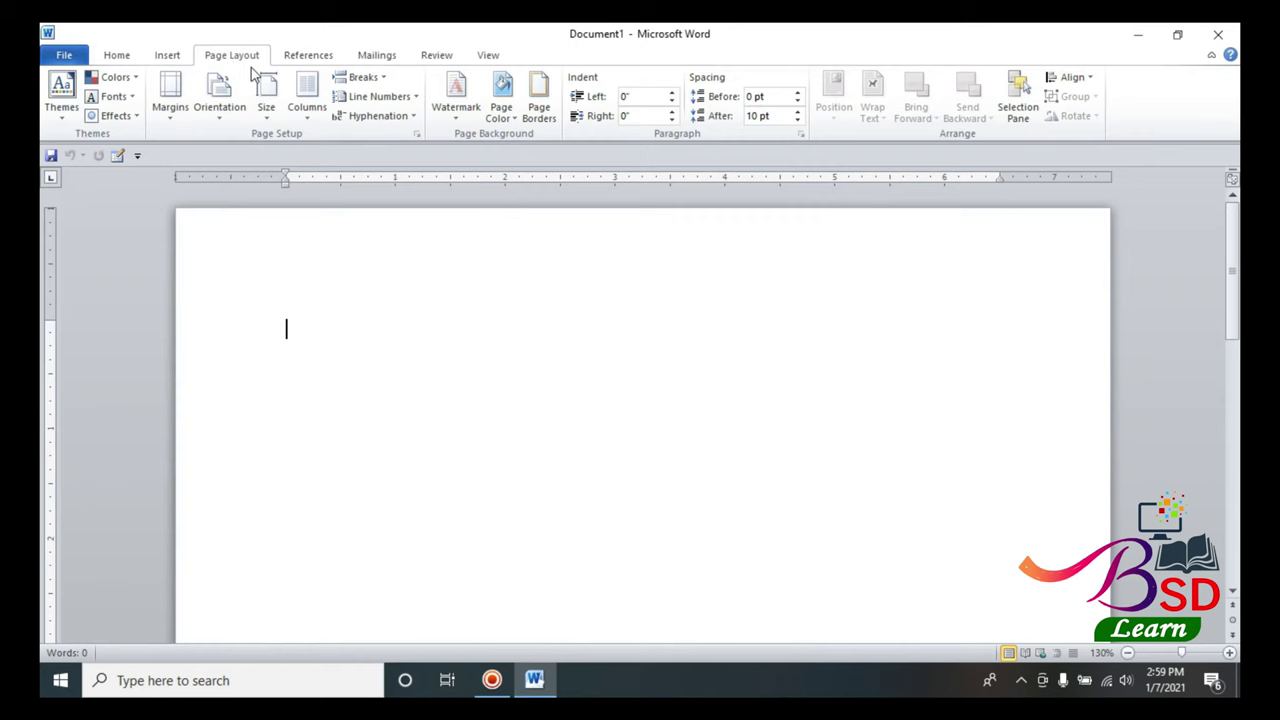
pyautogui.click(268, 100)
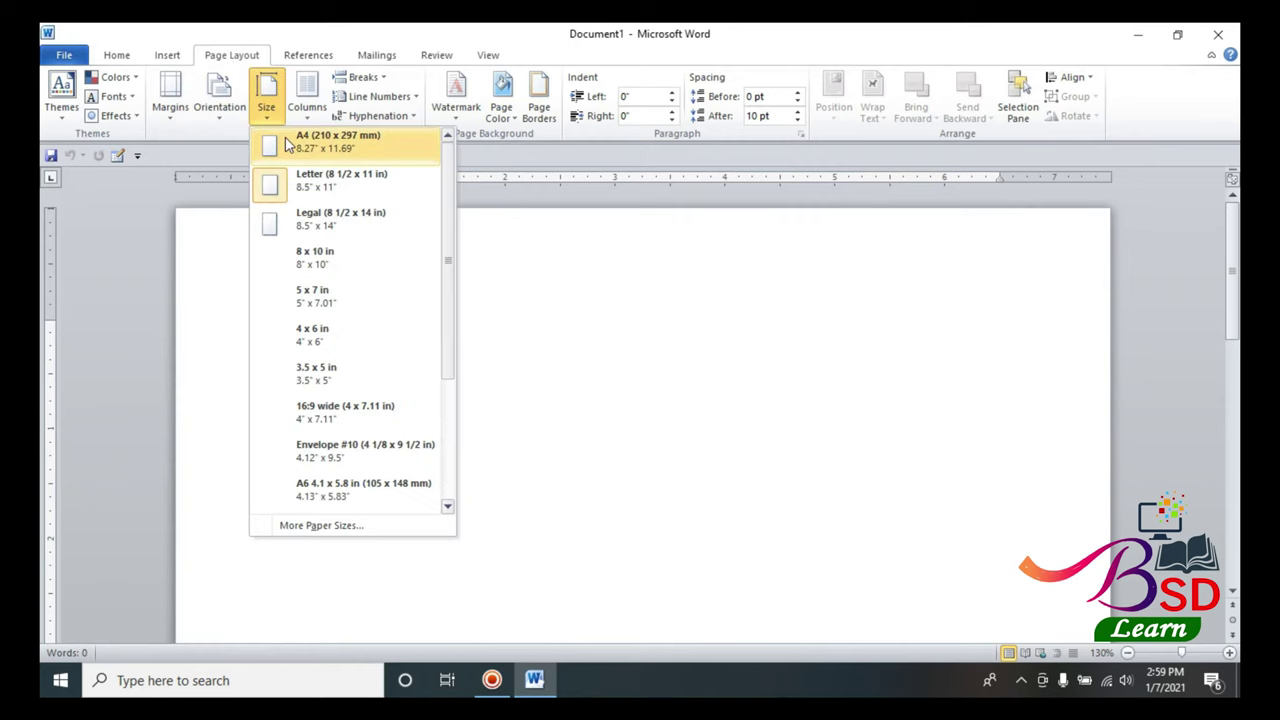
pyautogui.click(287, 145)
pyautogui.click(202, 118)
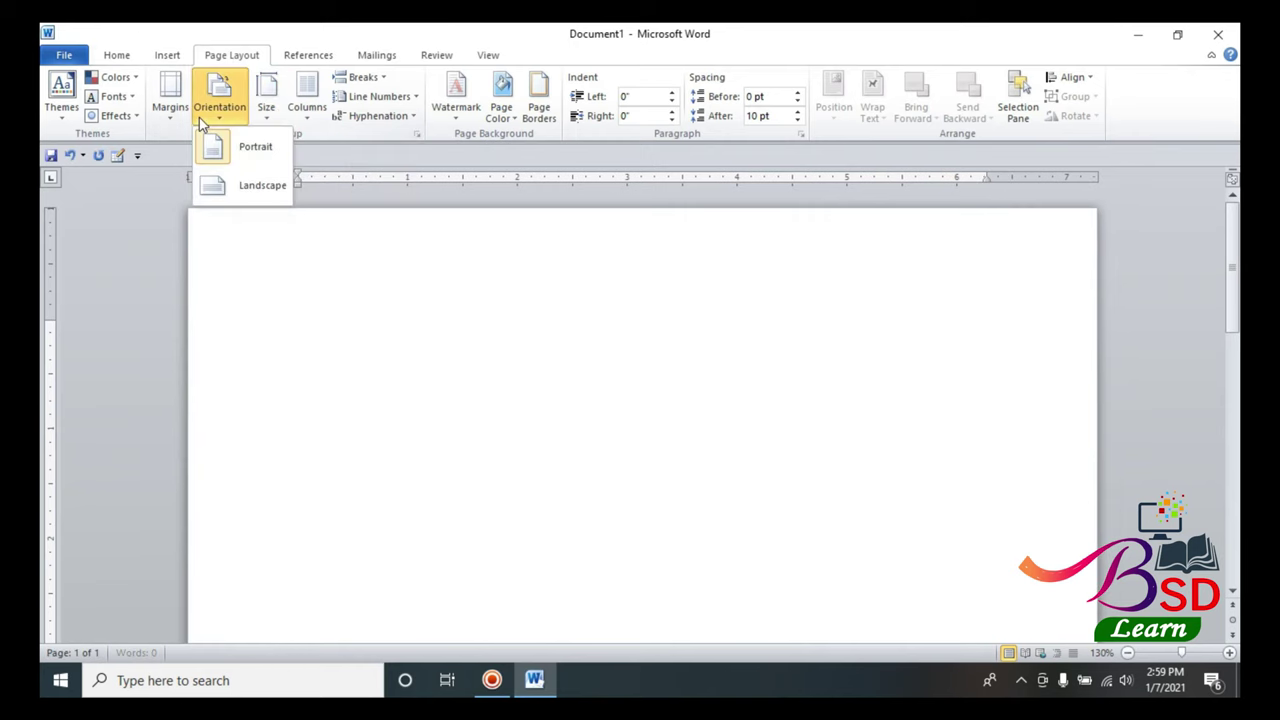
pyautogui.click(266, 110)
pyautogui.click(303, 176)
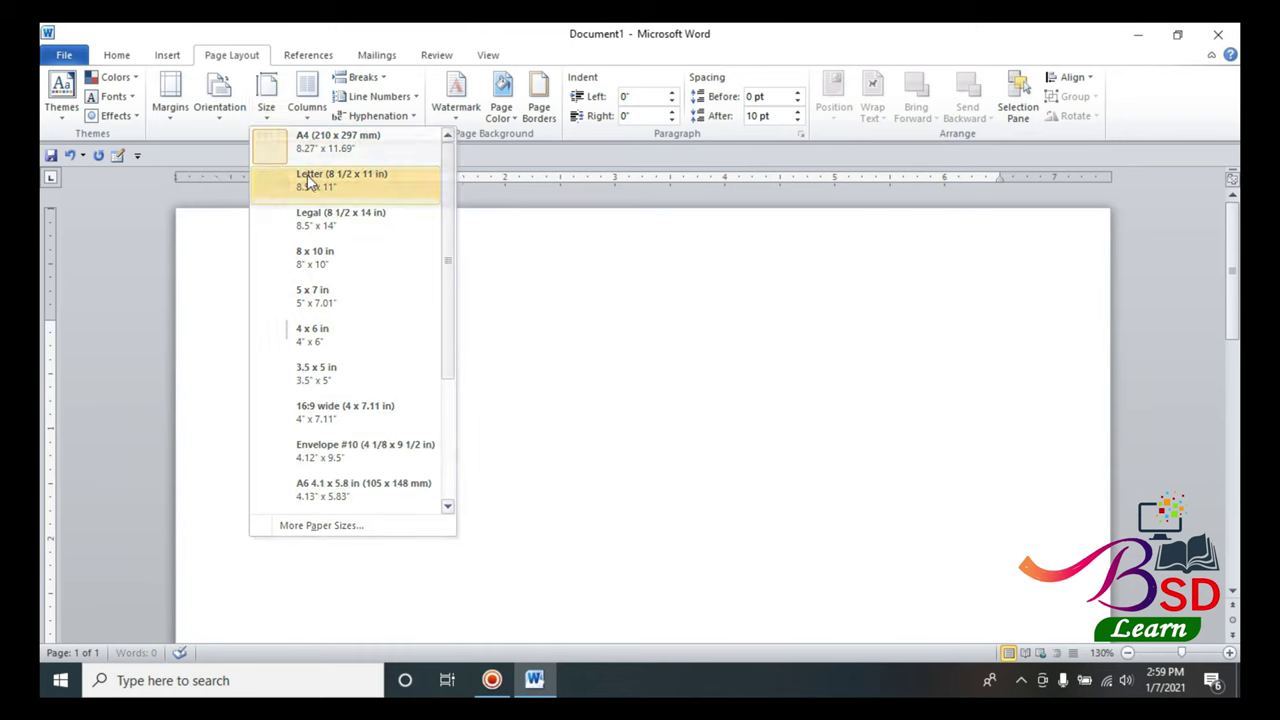
pyautogui.click(223, 116)
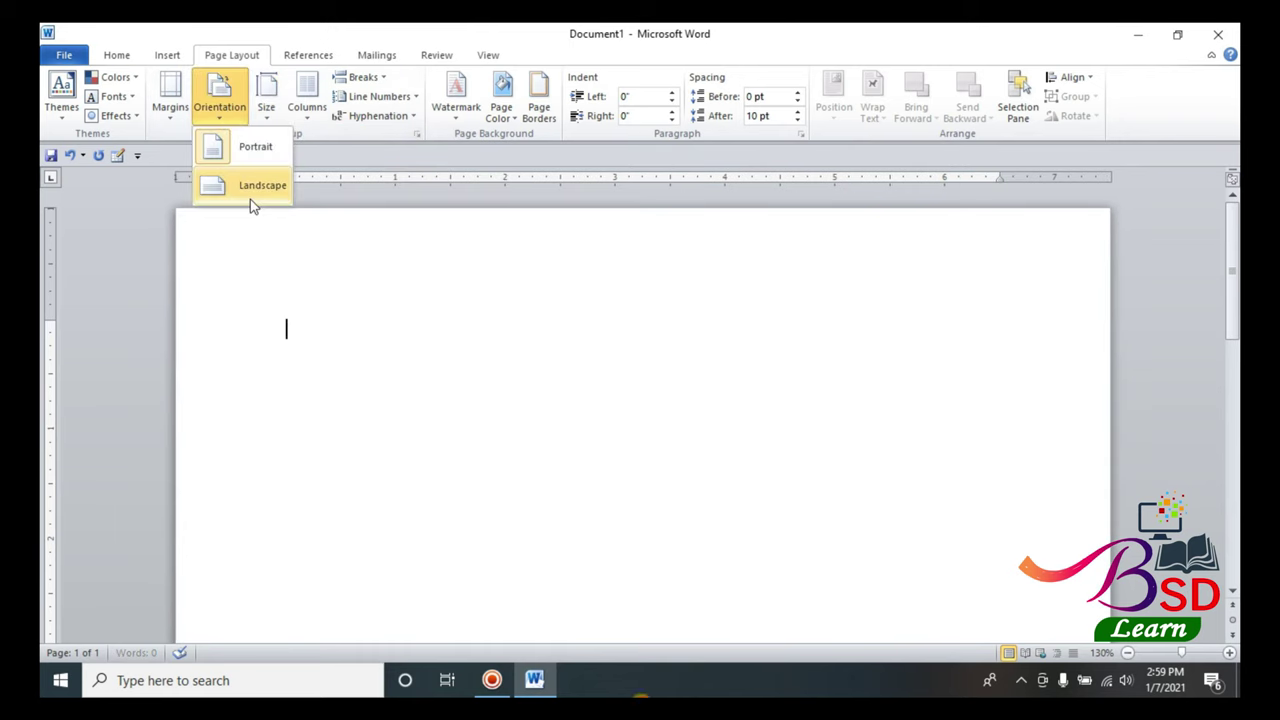
pyautogui.click(252, 196)
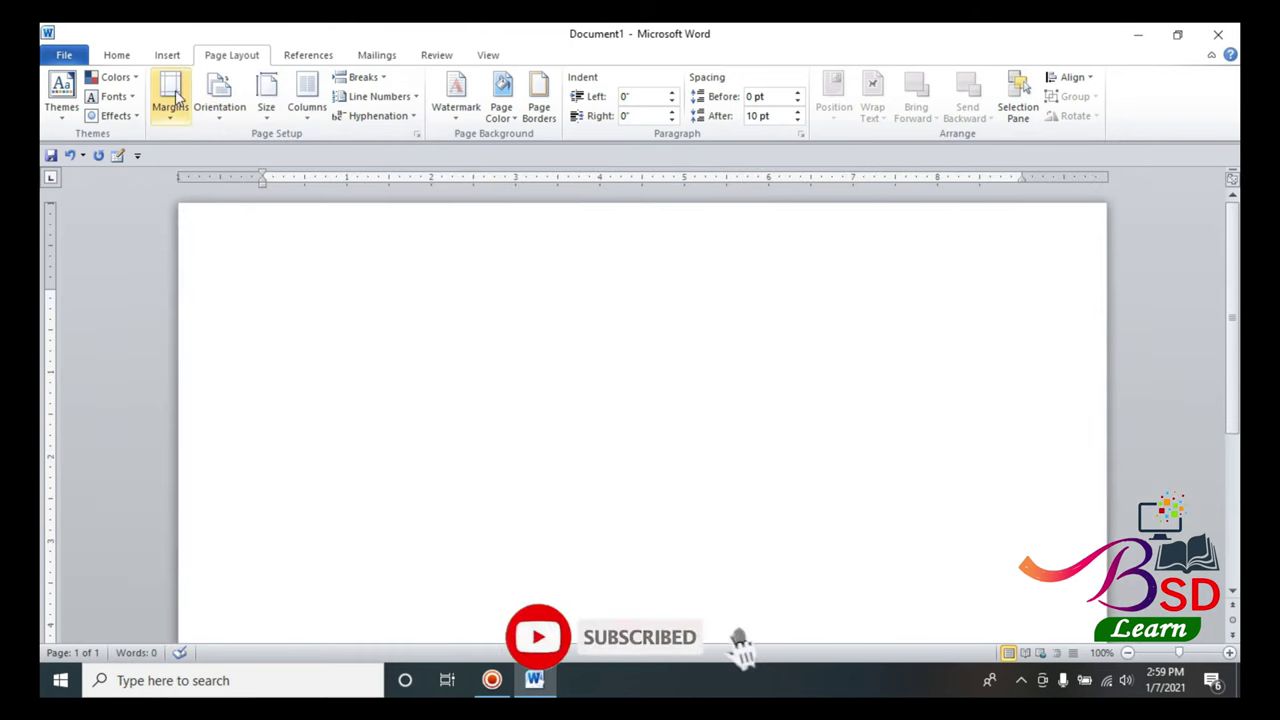
# - Draw a blue rectangle, about 2.71" by 4.8", from the page's top-left corner
pyautogui.click(165, 55)
pyautogui.click(297, 88)
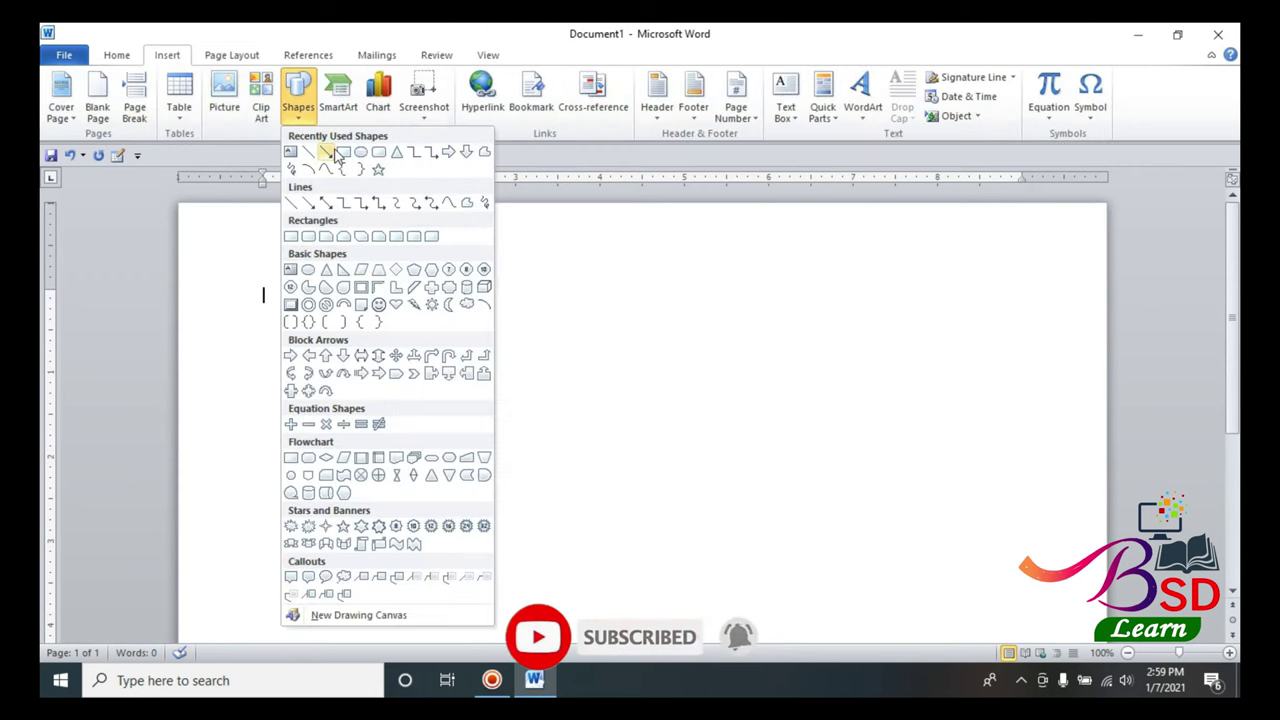
pyautogui.click(309, 194)
pyautogui.moveTo(187, 212)
pyautogui.mouseDown()
pyautogui.moveTo(576, 414)
pyautogui.moveTo(593, 440)
pyautogui.mouseUp()
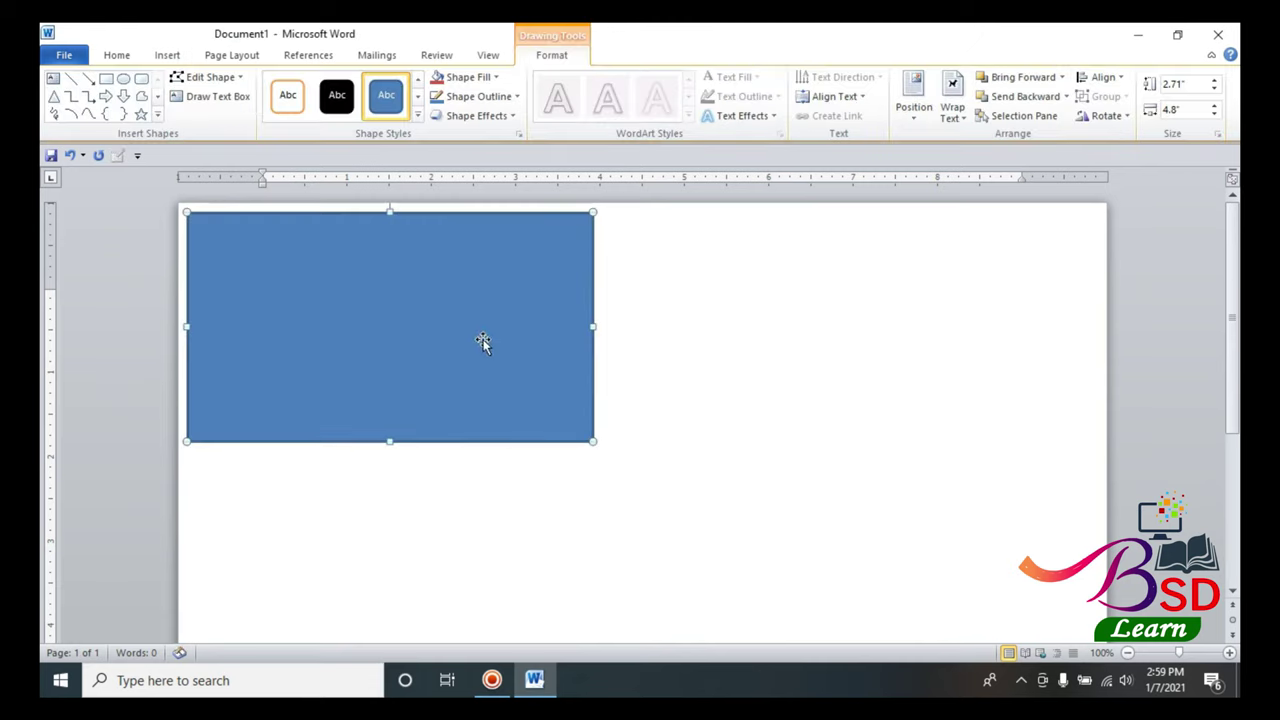
pyautogui.click(495, 78)
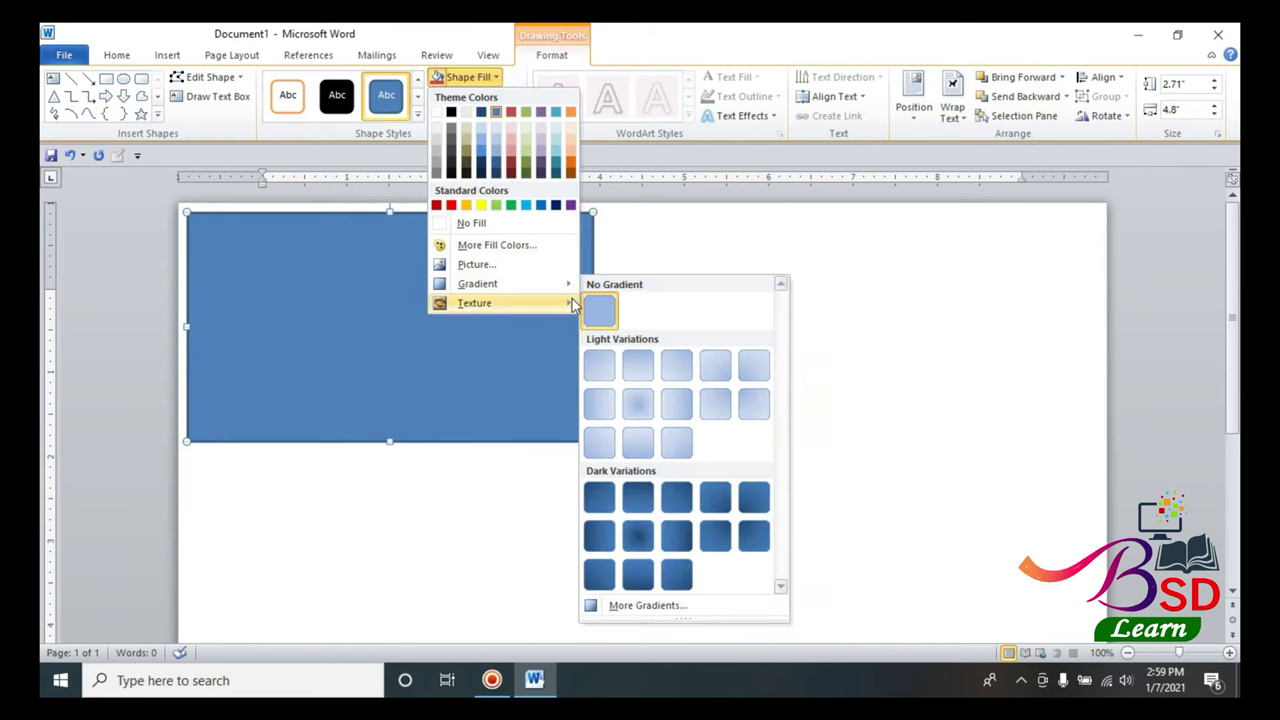
pyautogui.moveTo(490, 284)
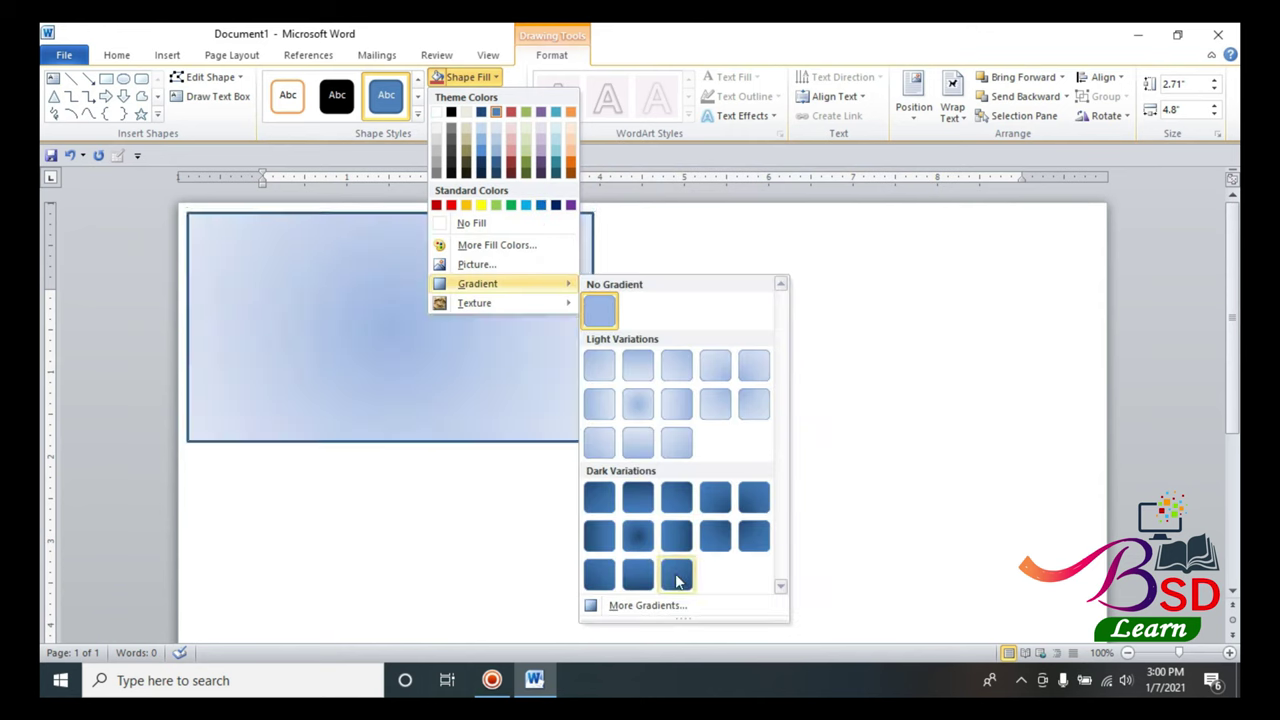
# - Switch the rectangle to a gradient fill running top to bottom at 90°
pyautogui.click(688, 605)
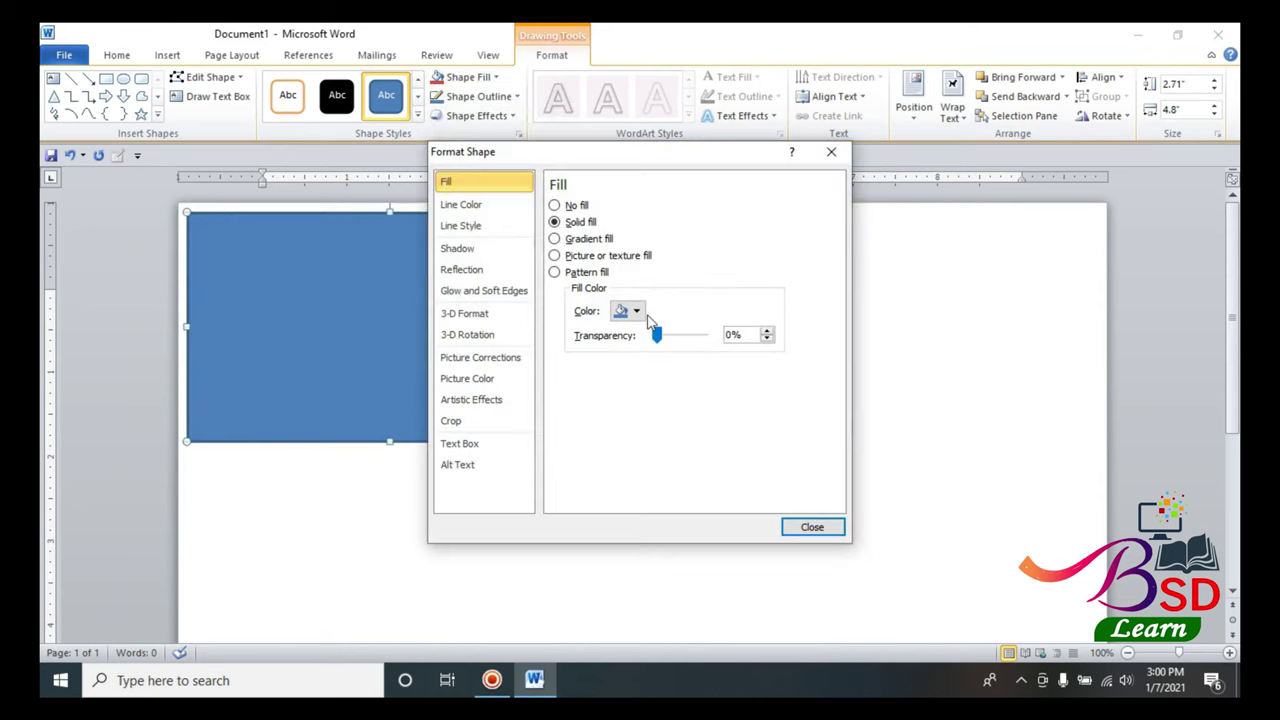
pyautogui.click(637, 312)
pyautogui.click(638, 312)
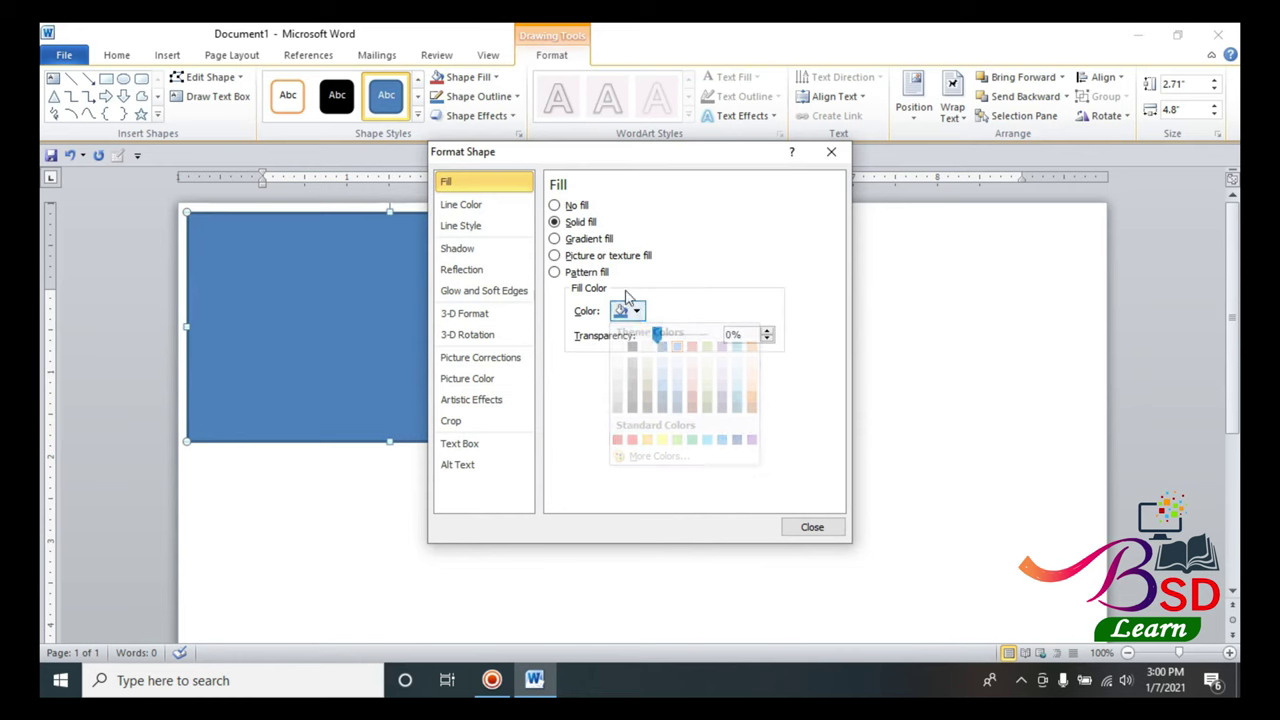
pyautogui.click(555, 239)
pyautogui.click(658, 340)
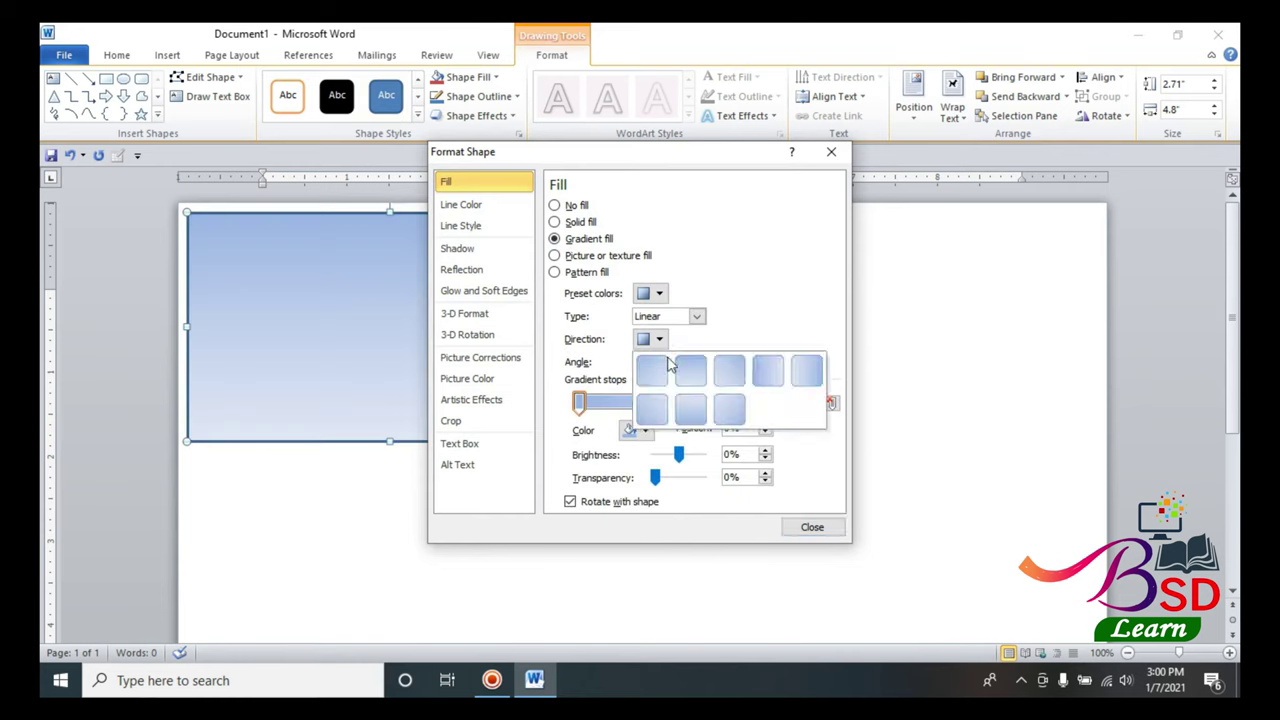
pyautogui.click(691, 371)
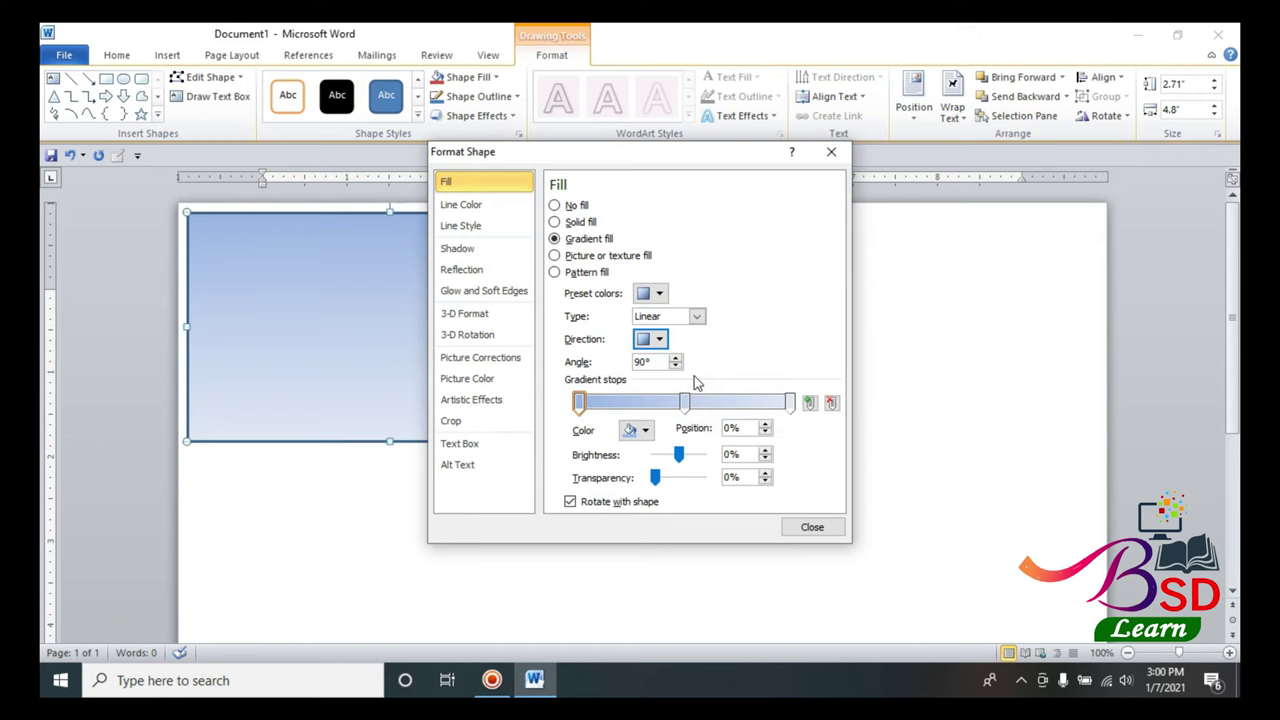
pyautogui.moveTo(648, 157); pyautogui.dragTo(968, 152)
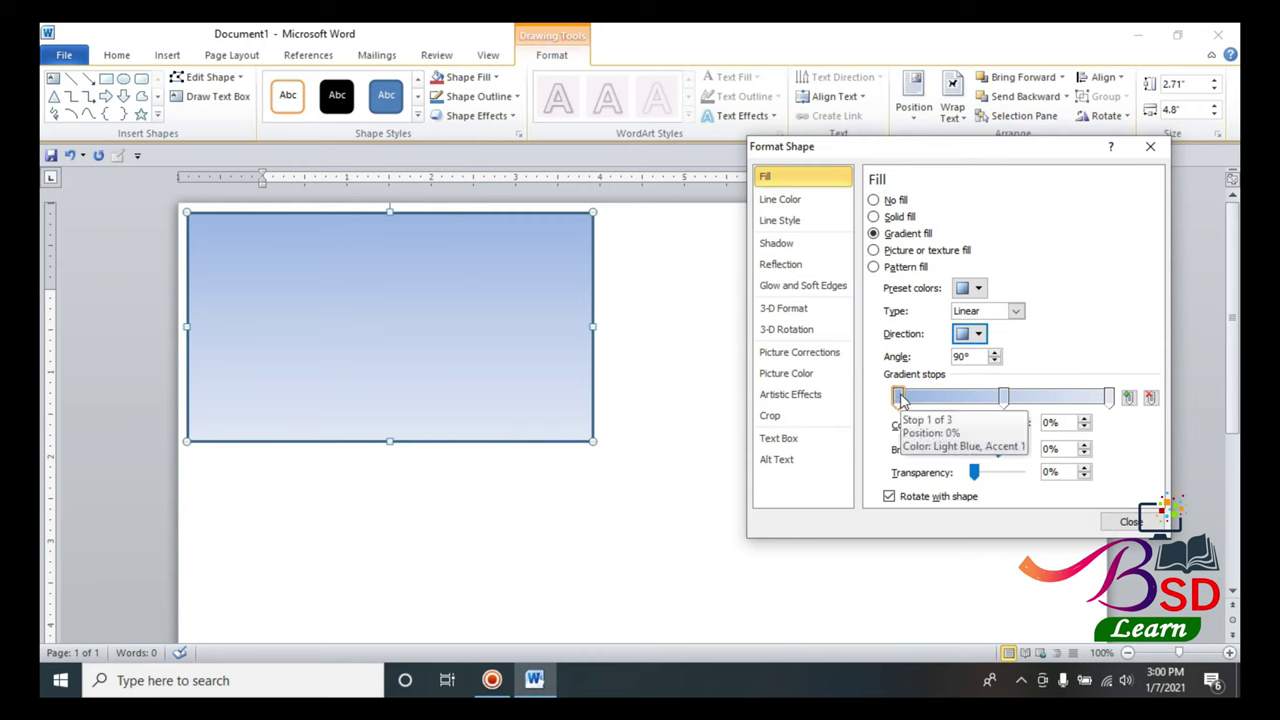
# - Set the first gradient stop to dark blue and the last stop to light pink
pyautogui.click(962, 425)
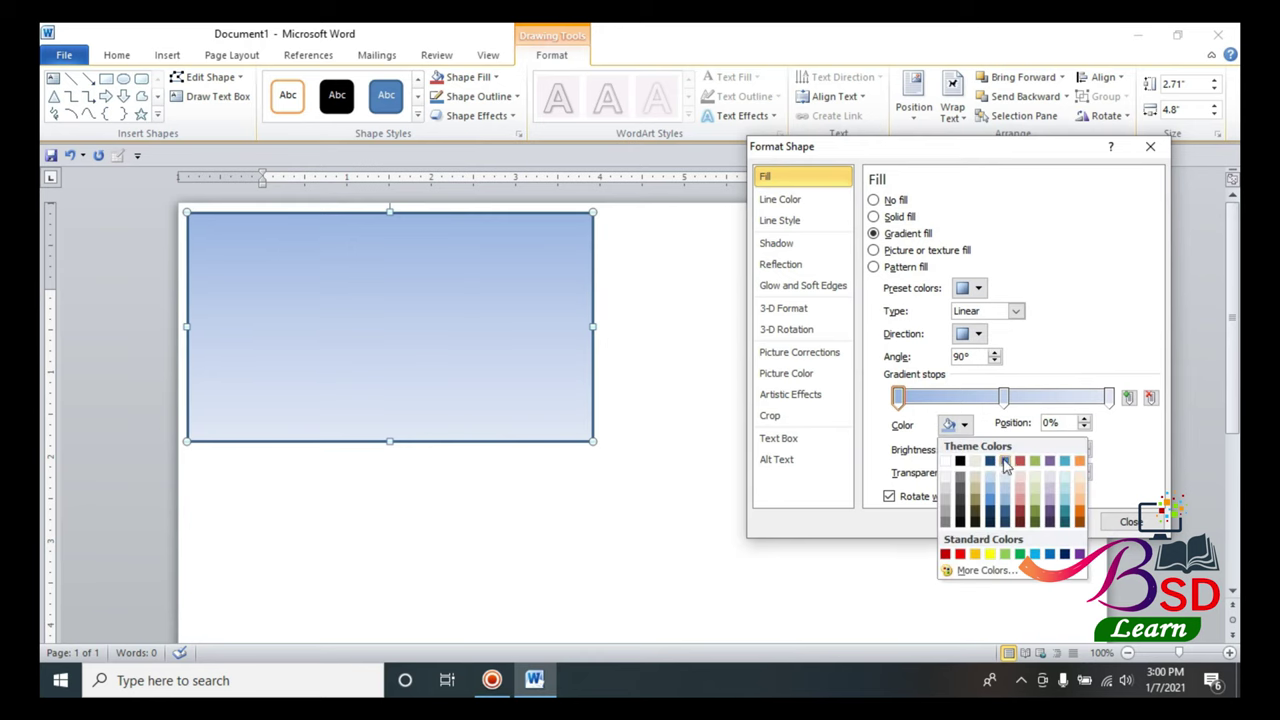
pyautogui.click(1004, 463)
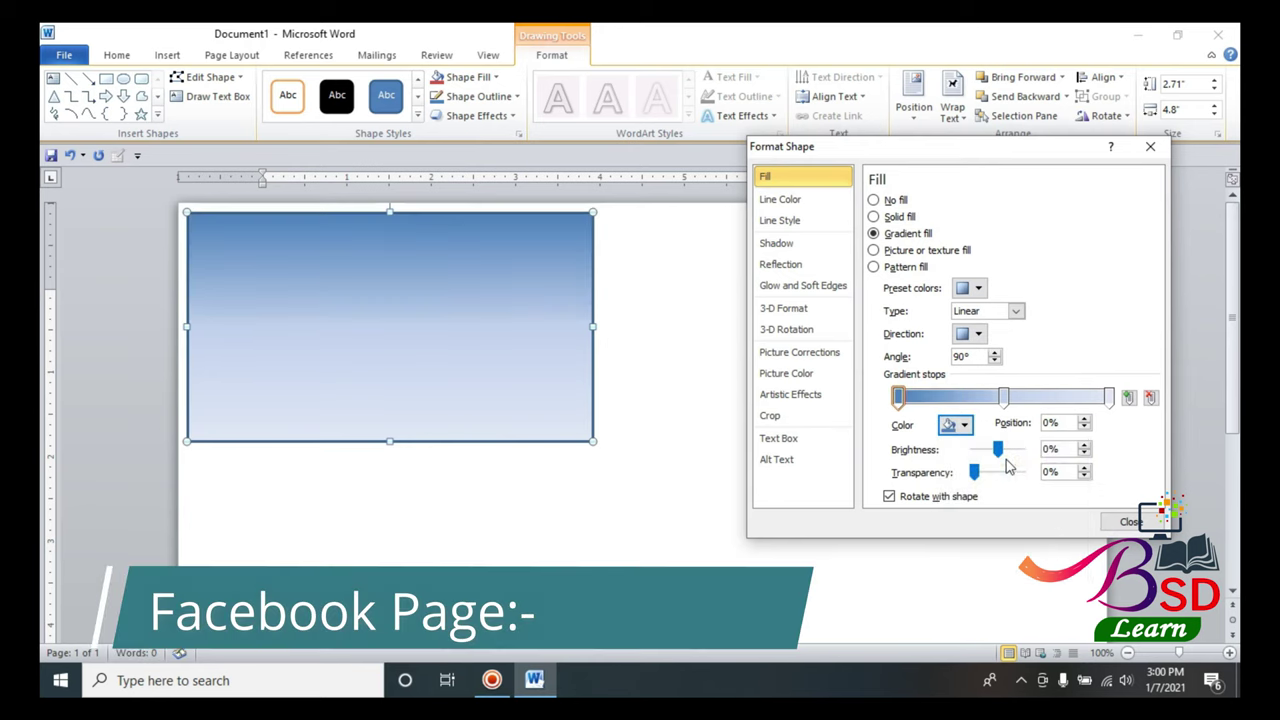
pyautogui.click(1111, 397)
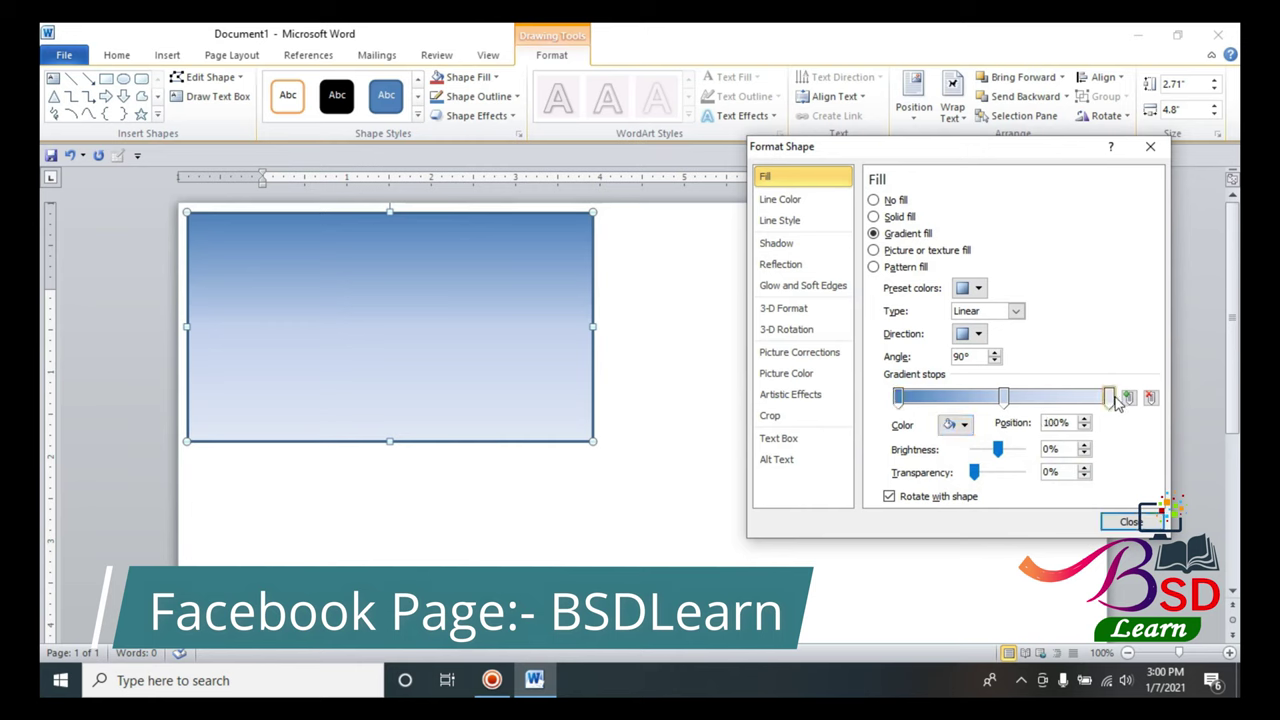
pyautogui.click(962, 425)
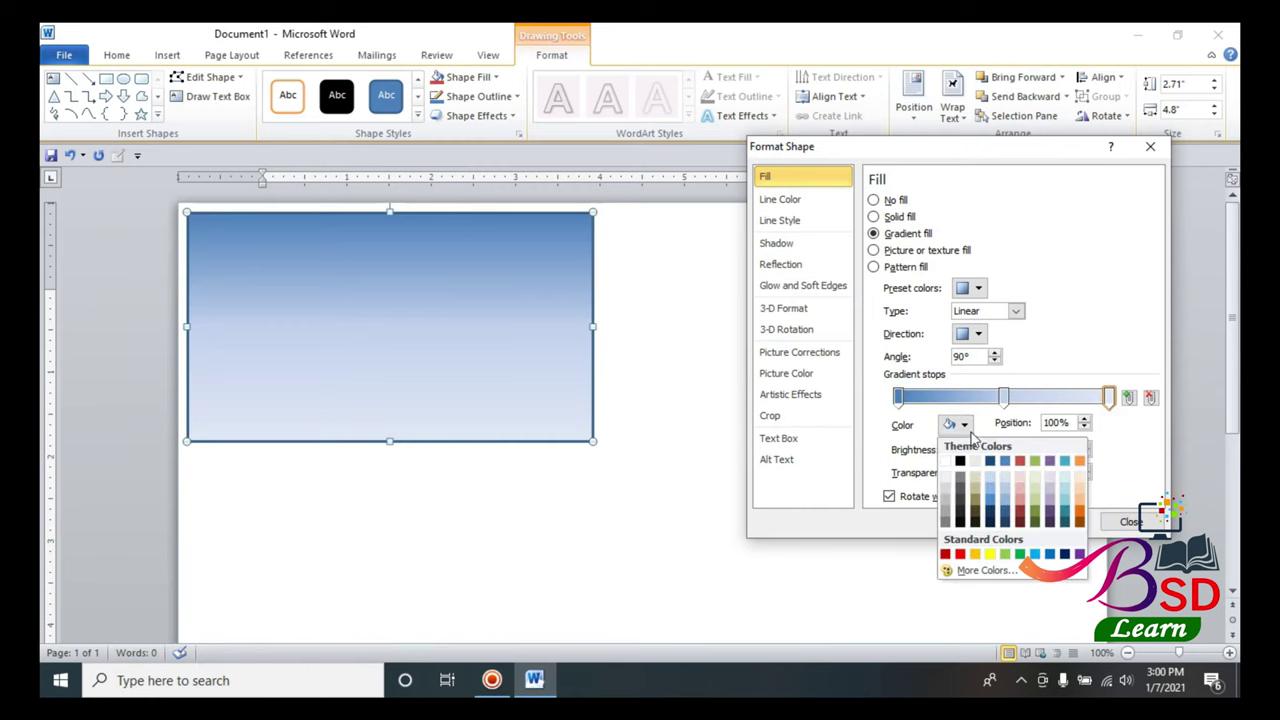
pyautogui.click(1018, 492)
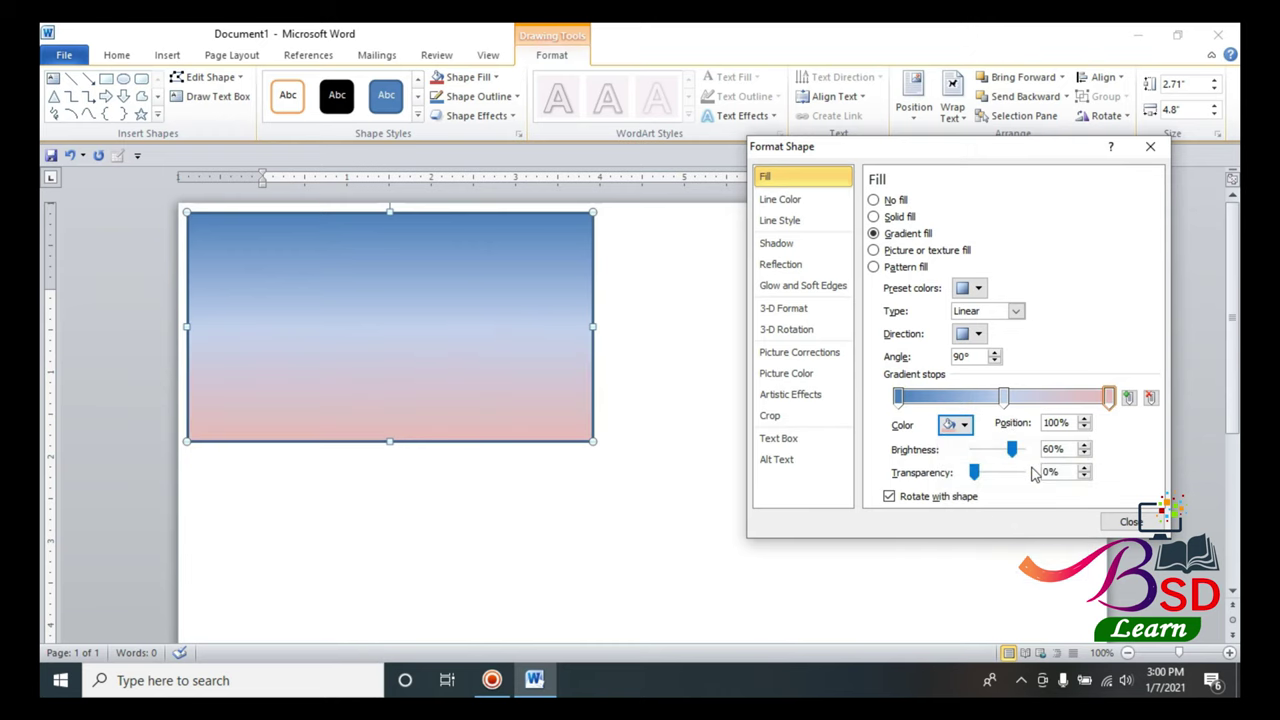
pyautogui.click(1130, 522)
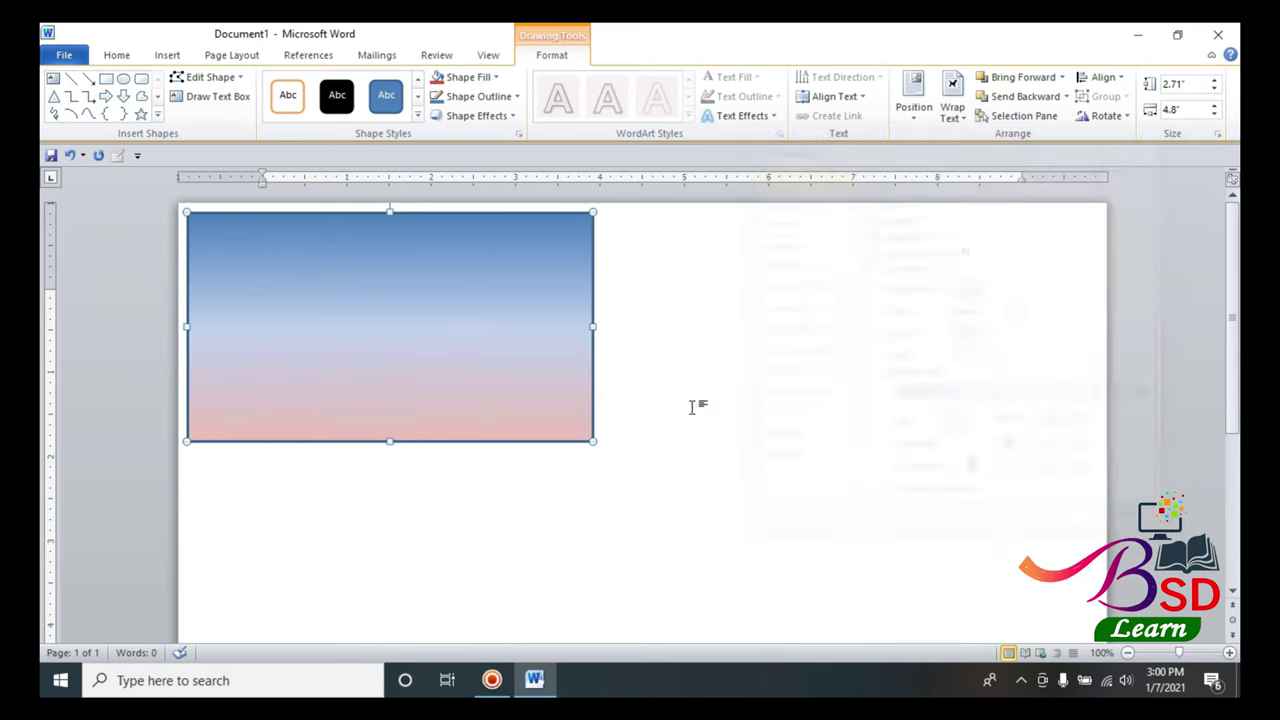
pyautogui.click(738, 320)
pyautogui.click(466, 305)
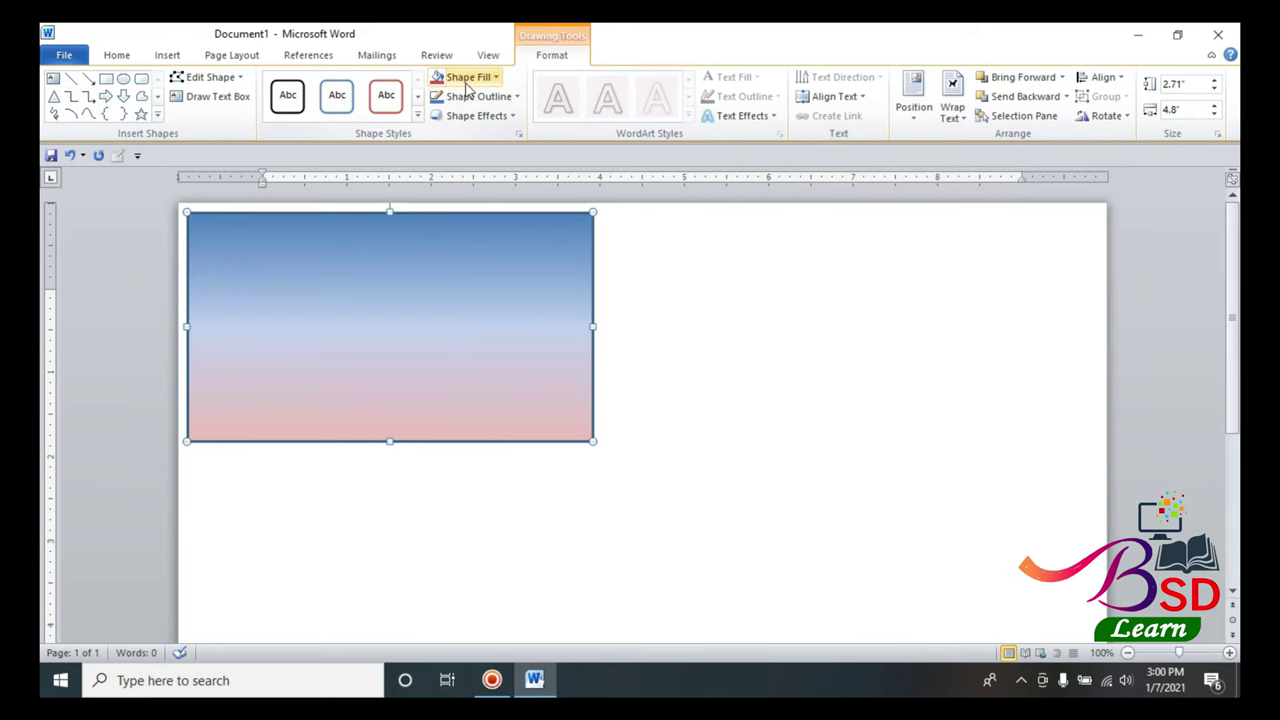
# - Remove the rectangle's outline
pyautogui.click(480, 96)
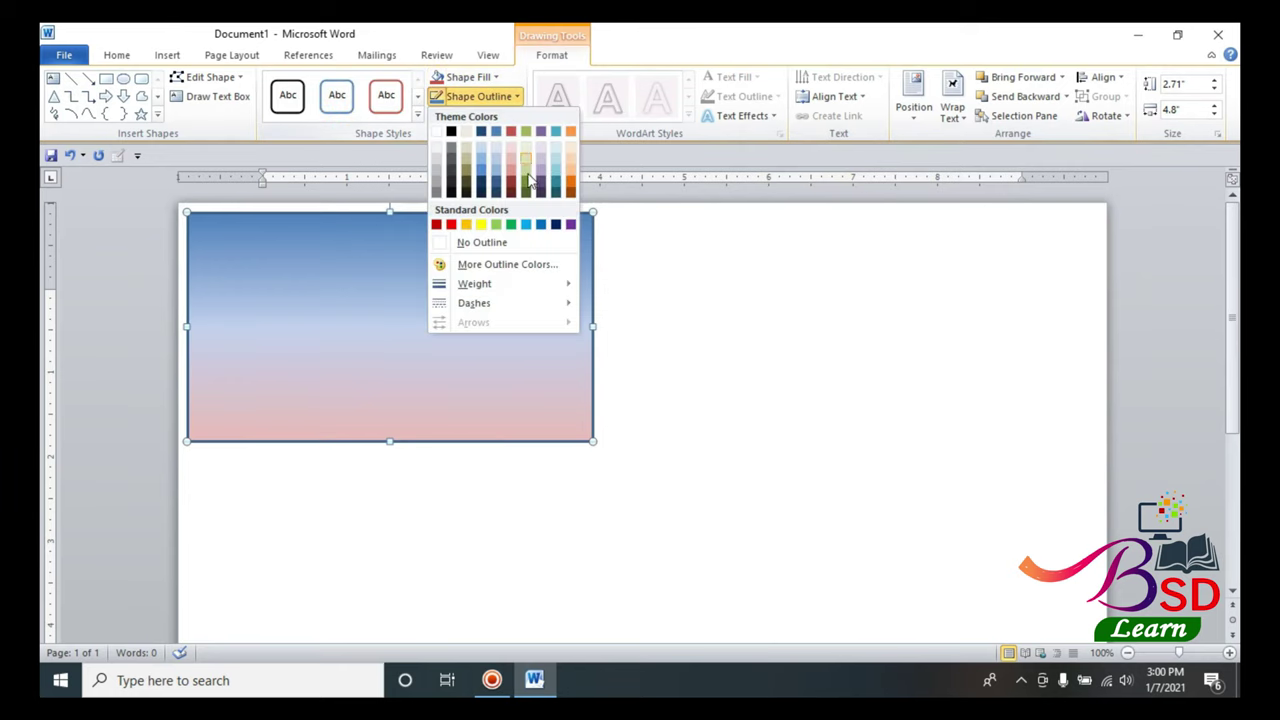
pyautogui.click(482, 242)
pyautogui.click(716, 295)
pyautogui.click(167, 55)
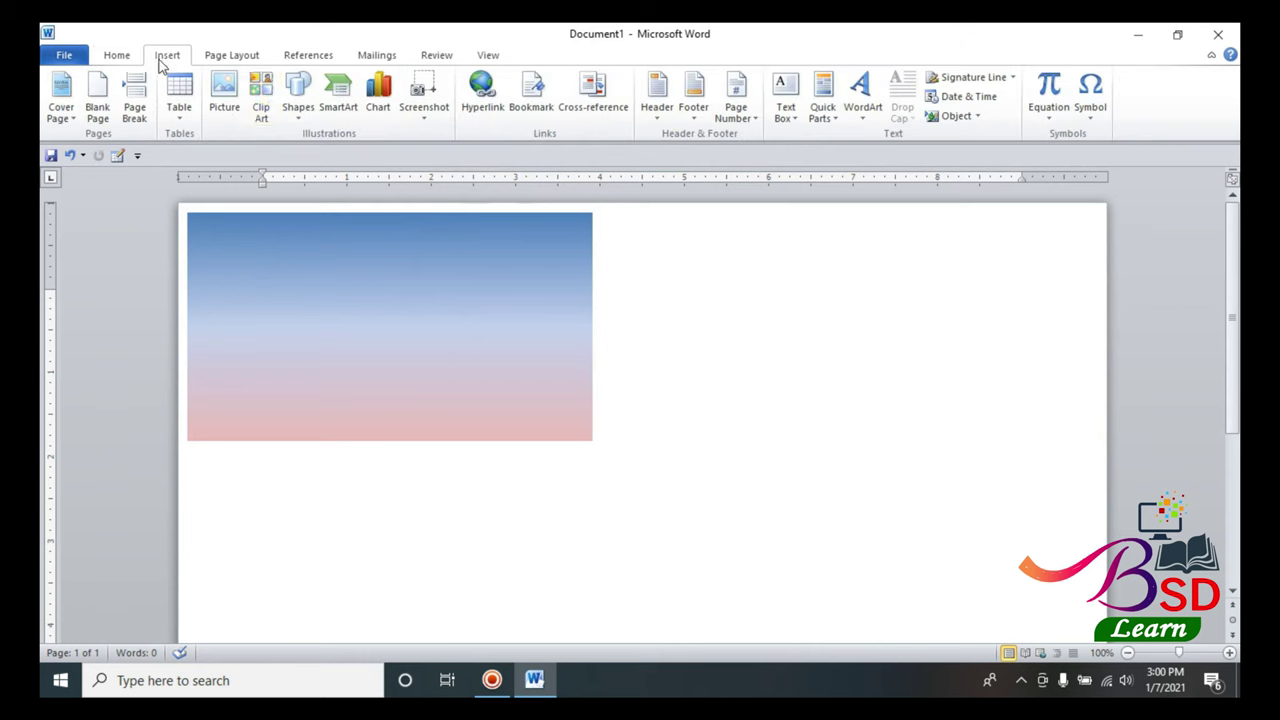
# - Draw a white Round Diagonal Corner Rectangle, about 2.48" by 4.38", inside the gradient card
pyautogui.click(297, 95)
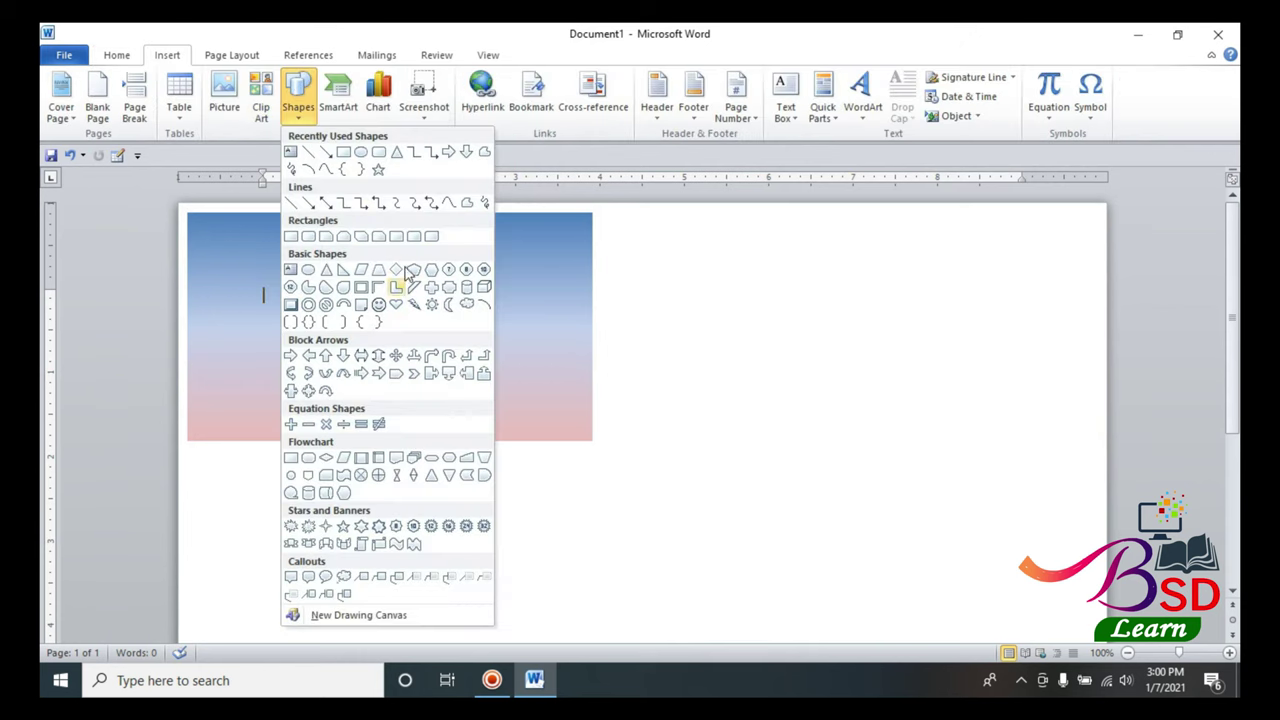
pyautogui.click(431, 237)
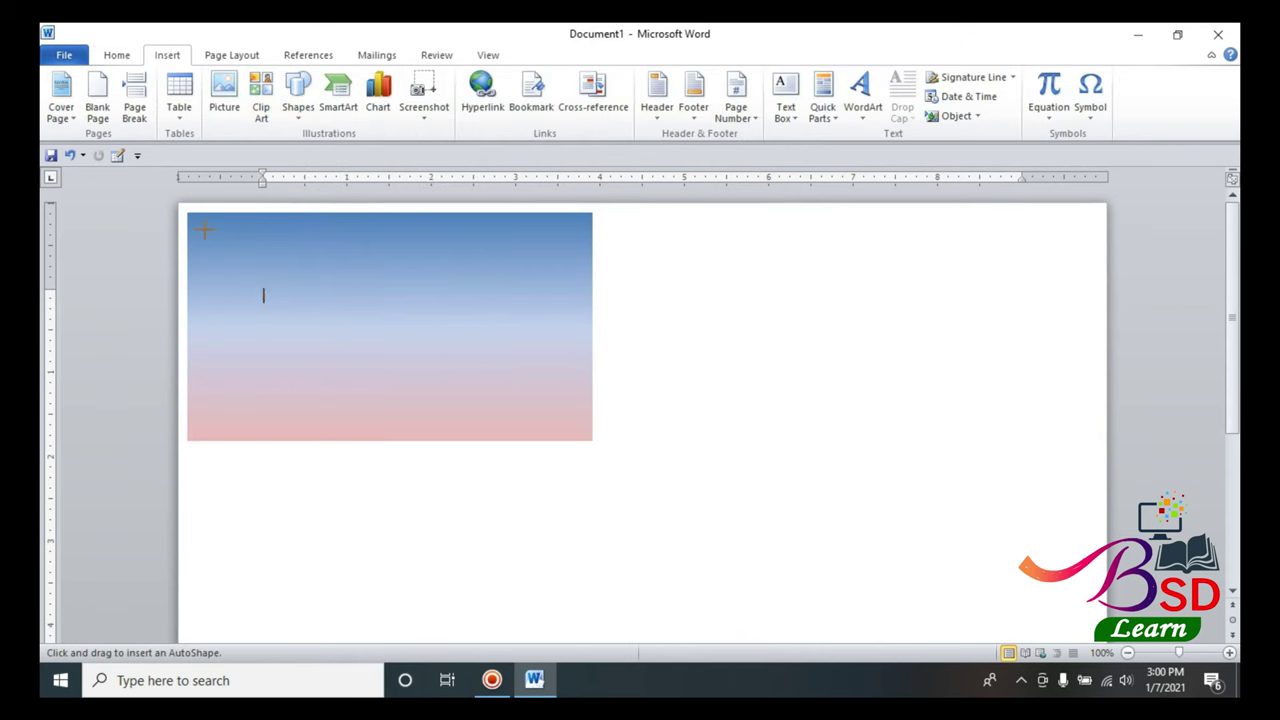
pyautogui.moveTo(203, 229); pyautogui.dragTo(570, 428)
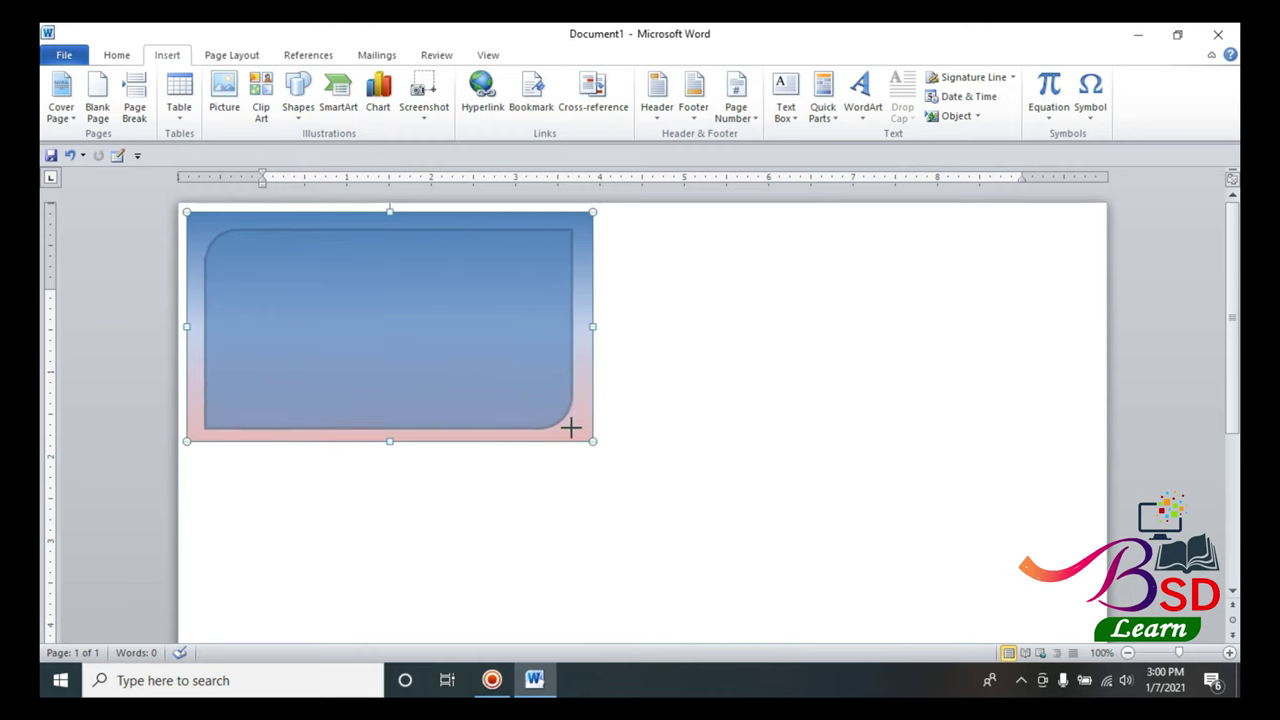
pyautogui.moveTo(570, 428); pyautogui.dragTo(574, 434)
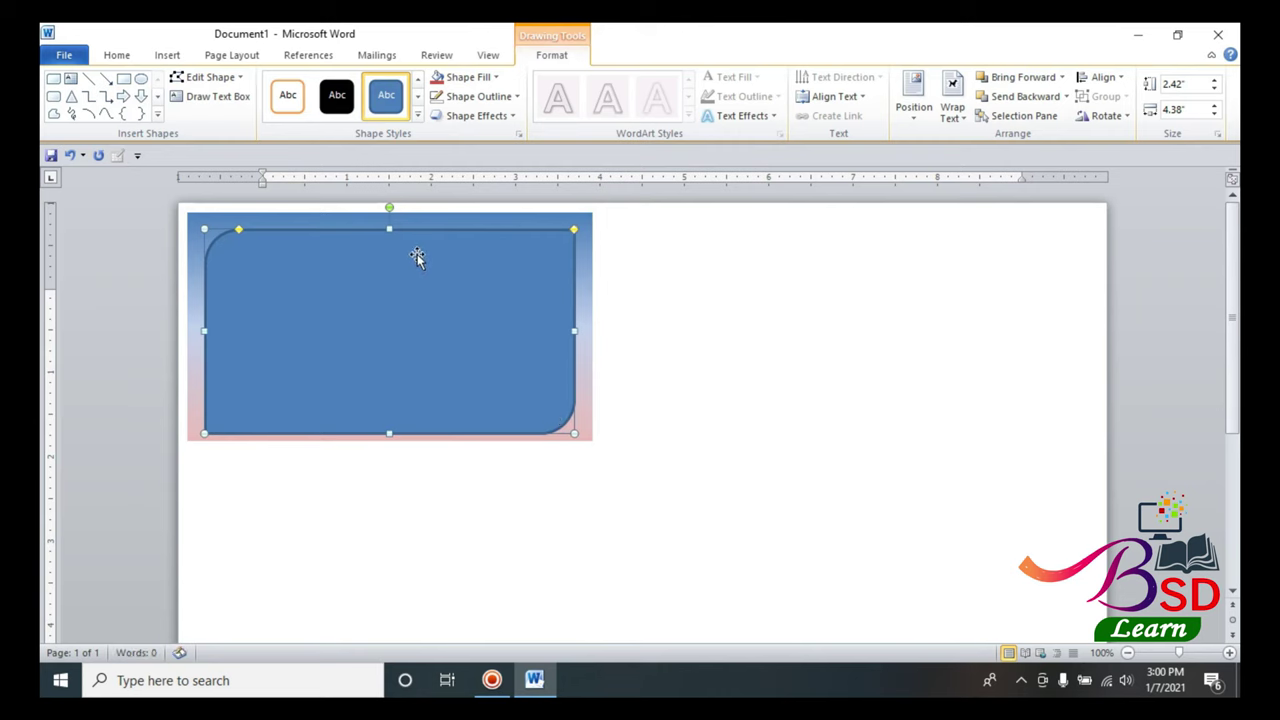
pyautogui.moveTo(389, 229); pyautogui.dragTo(389, 223)
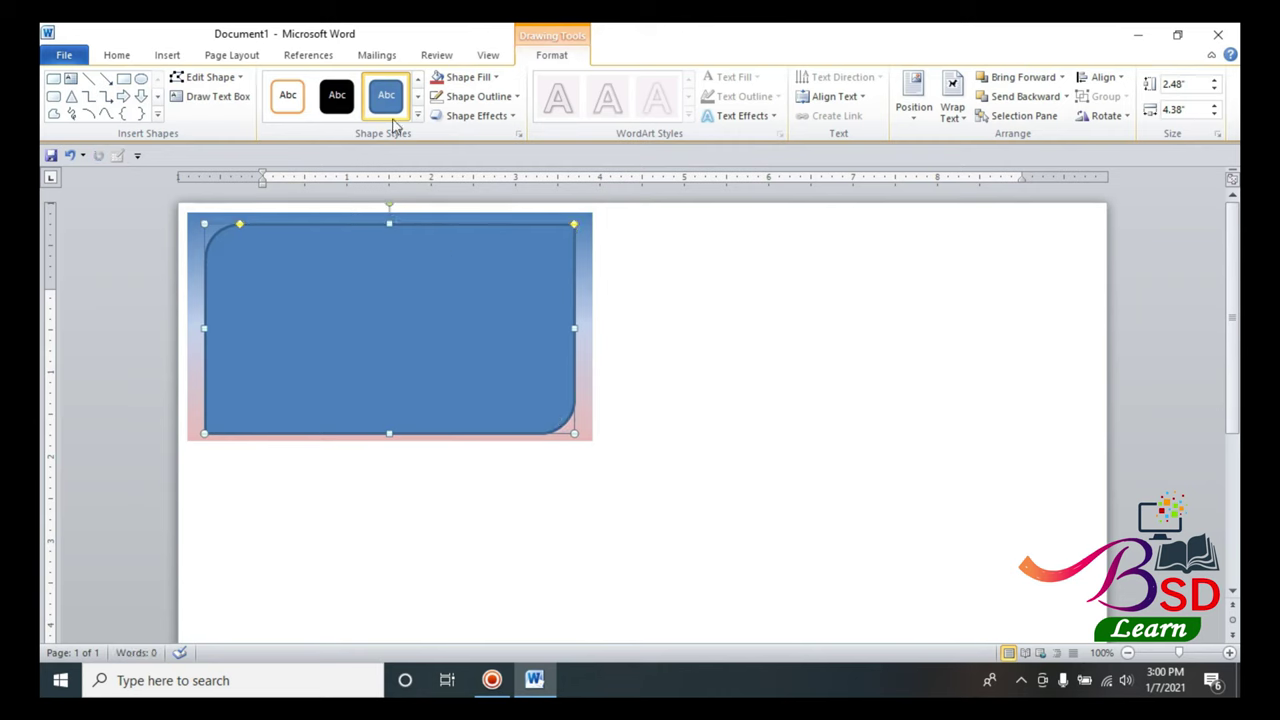
pyautogui.click(466, 77)
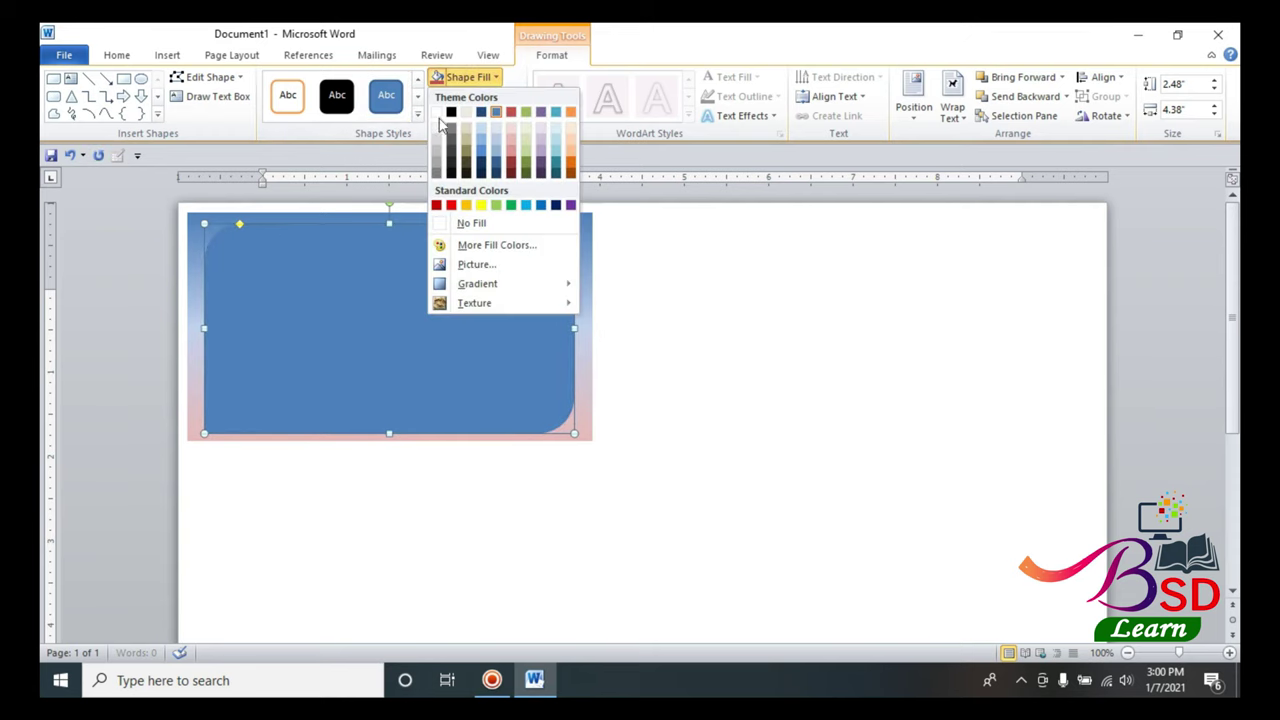
pyautogui.click(437, 112)
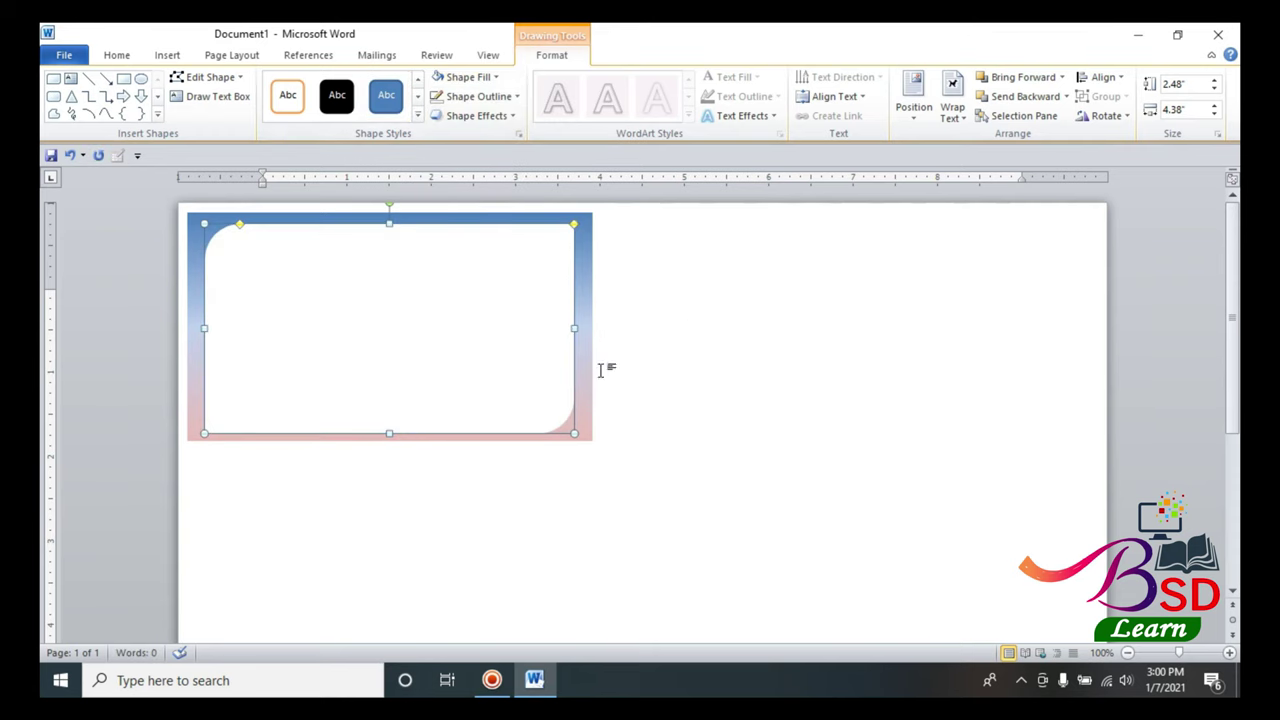
pyautogui.moveTo(390, 428); pyautogui.dragTo(391, 423)
pyautogui.click(743, 397)
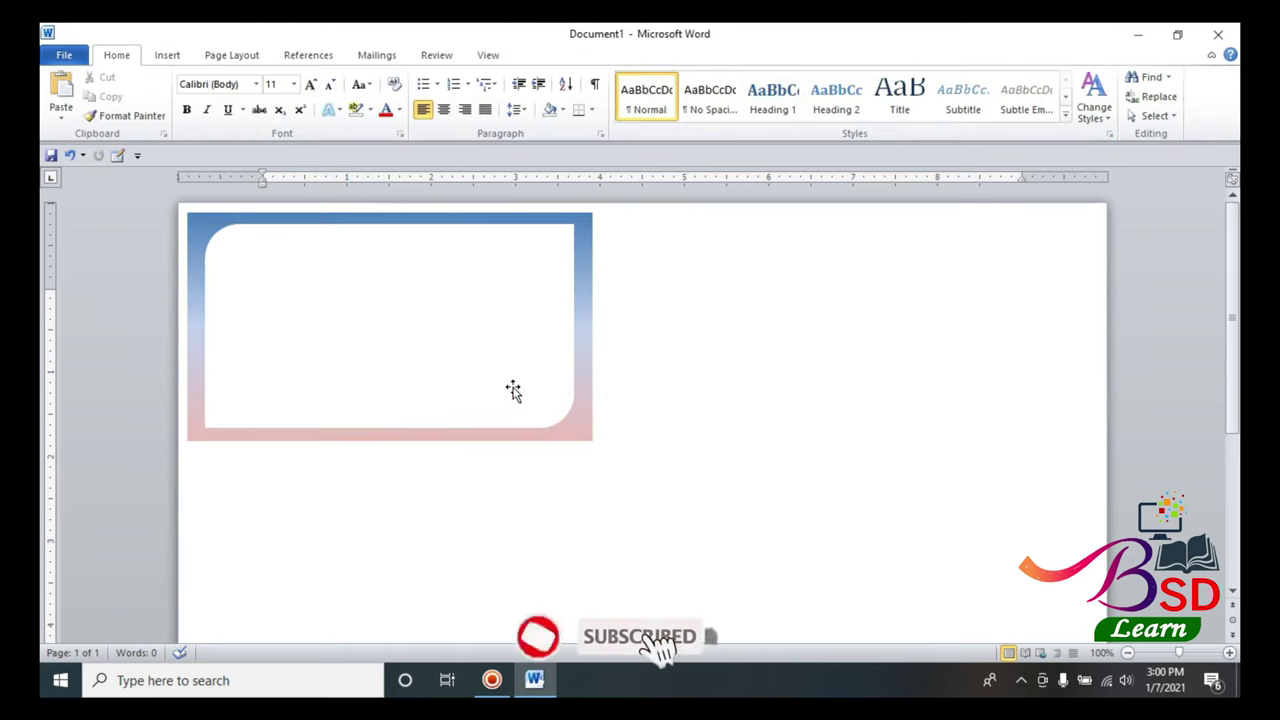
# - Change the gradient's last stop to a darker pink at 40% brightness
pyautogui.click(588, 430)
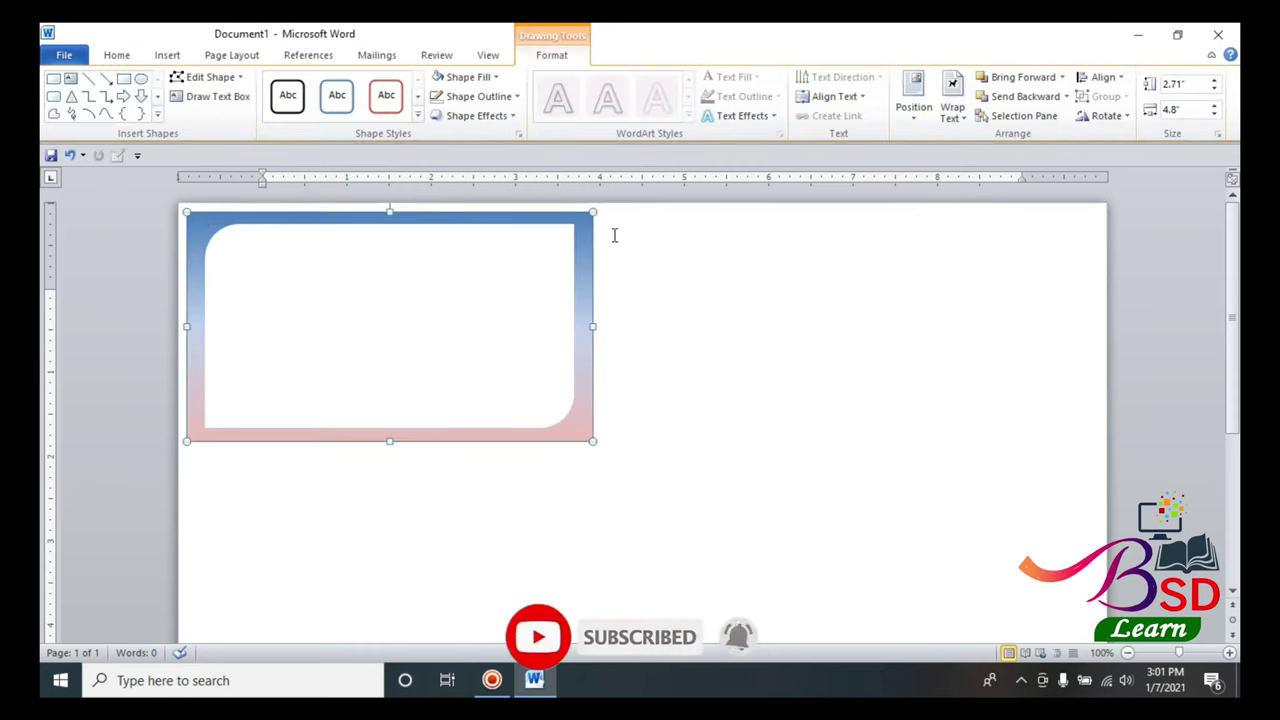
pyautogui.click(491, 80)
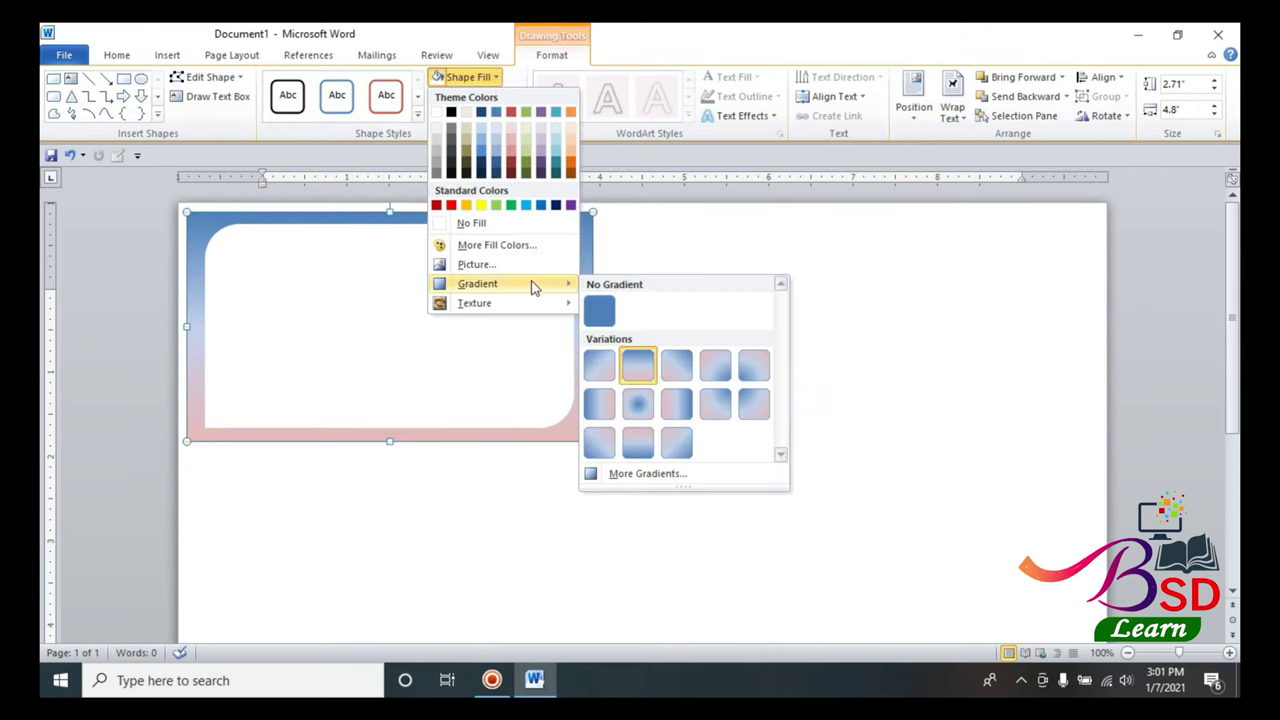
pyautogui.click(656, 474)
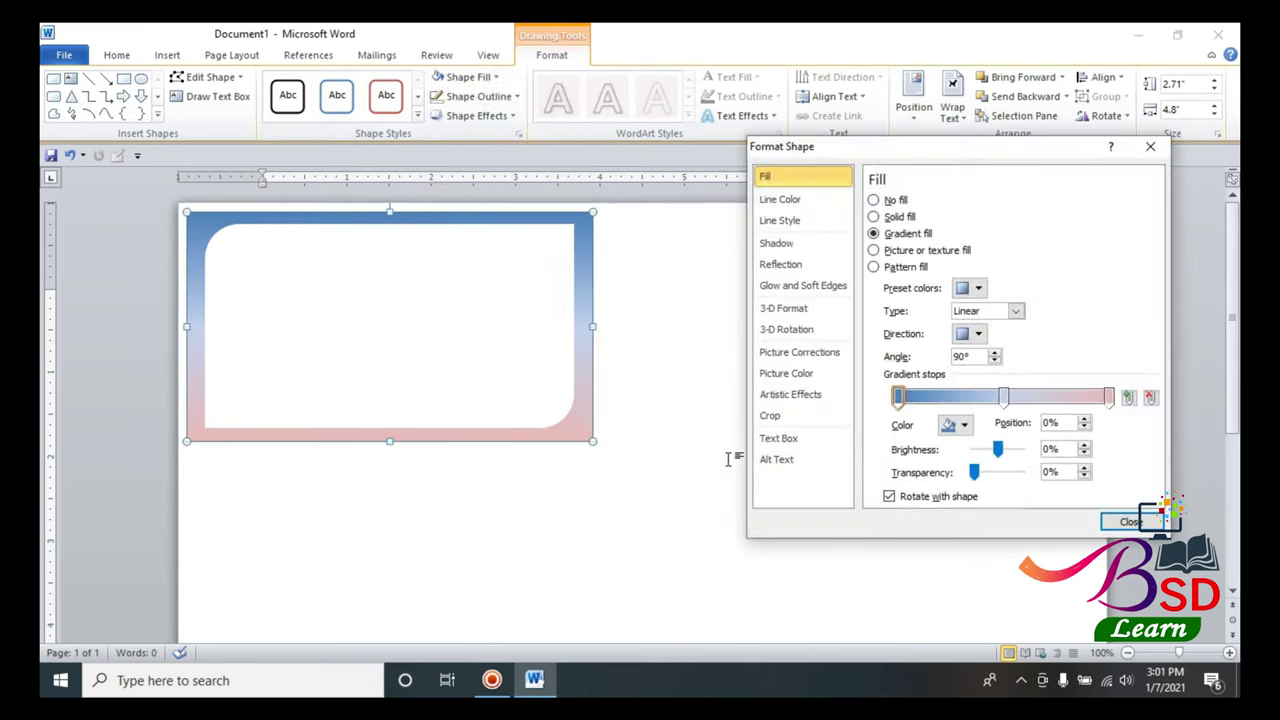
pyautogui.click(1108, 397)
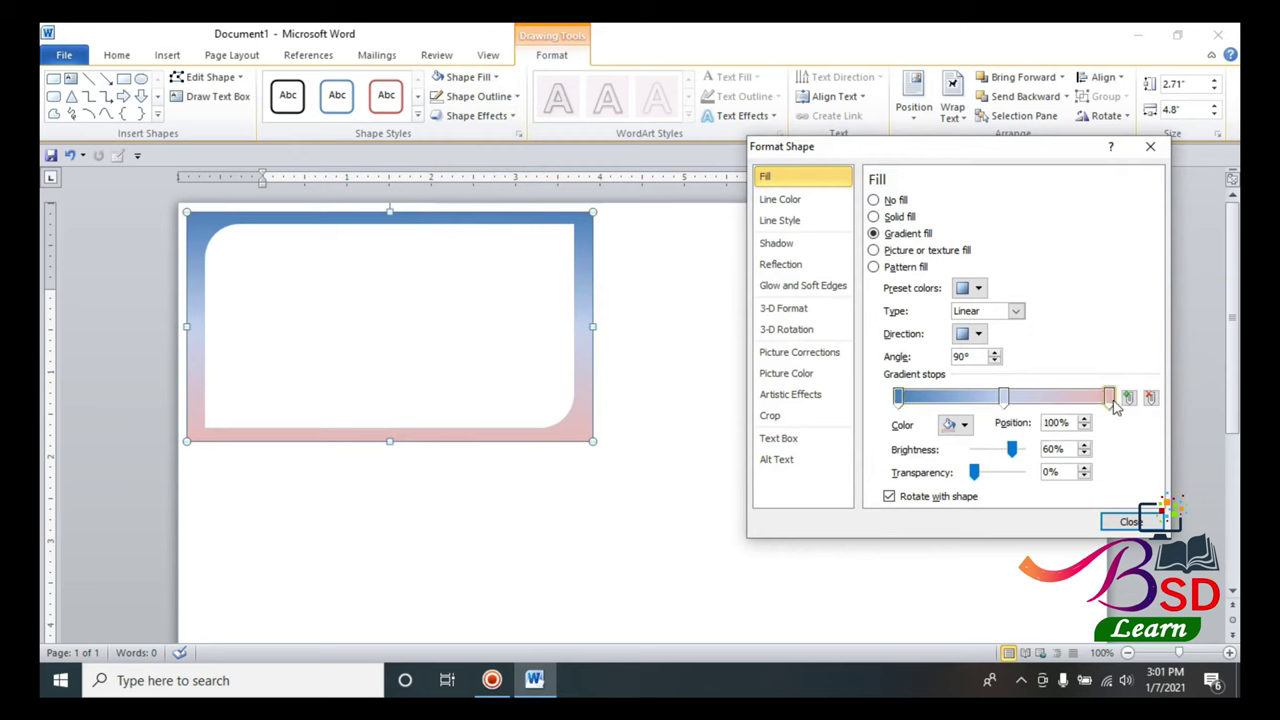
pyautogui.click(964, 427)
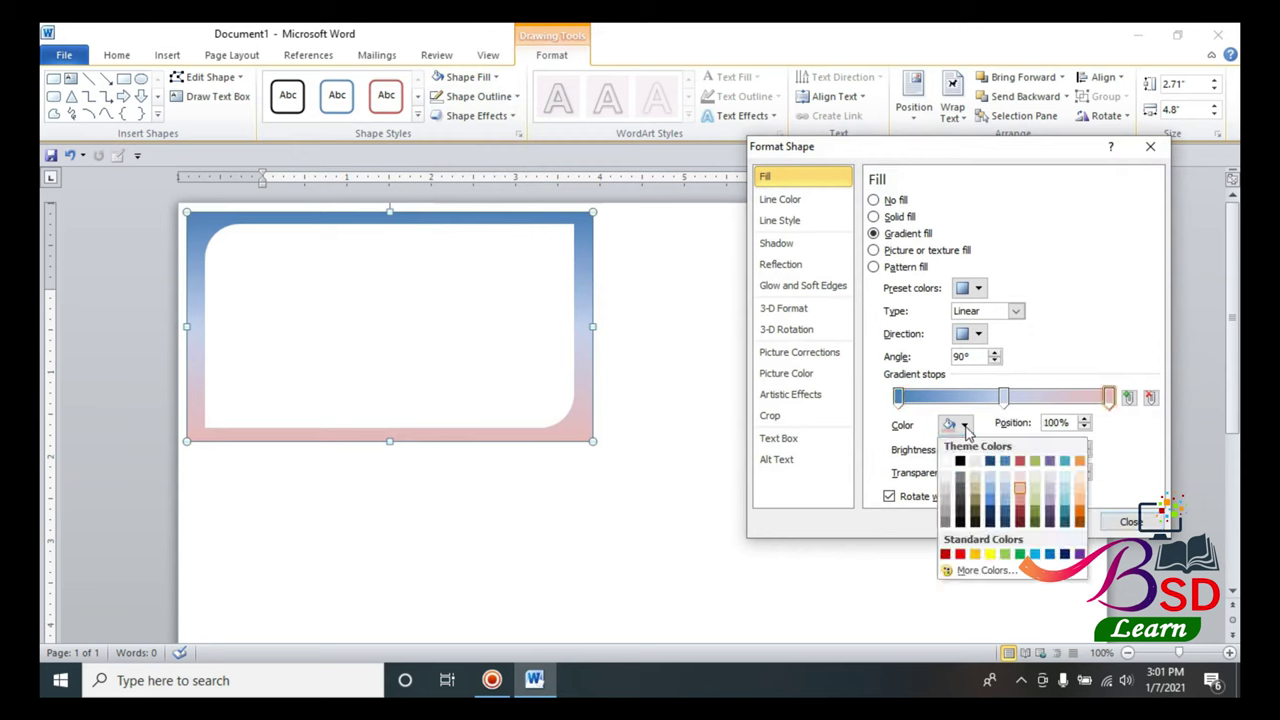
pyautogui.click(1020, 503)
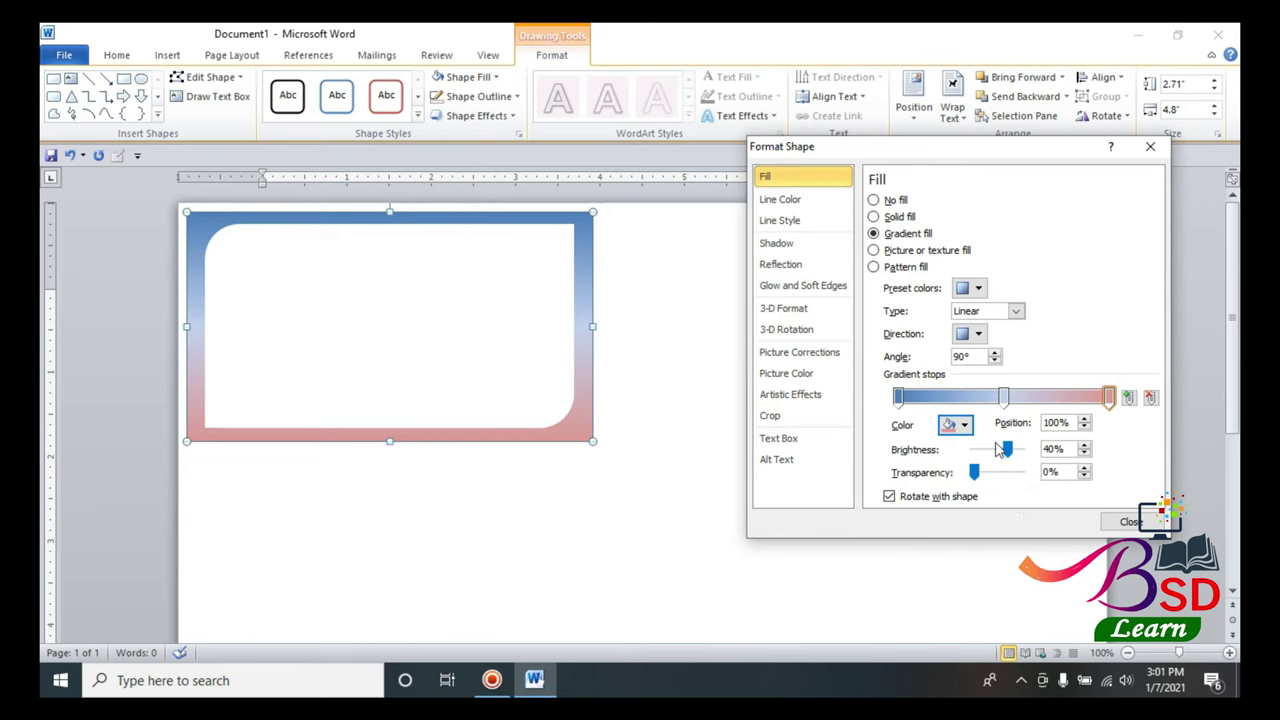
pyautogui.click(962, 427)
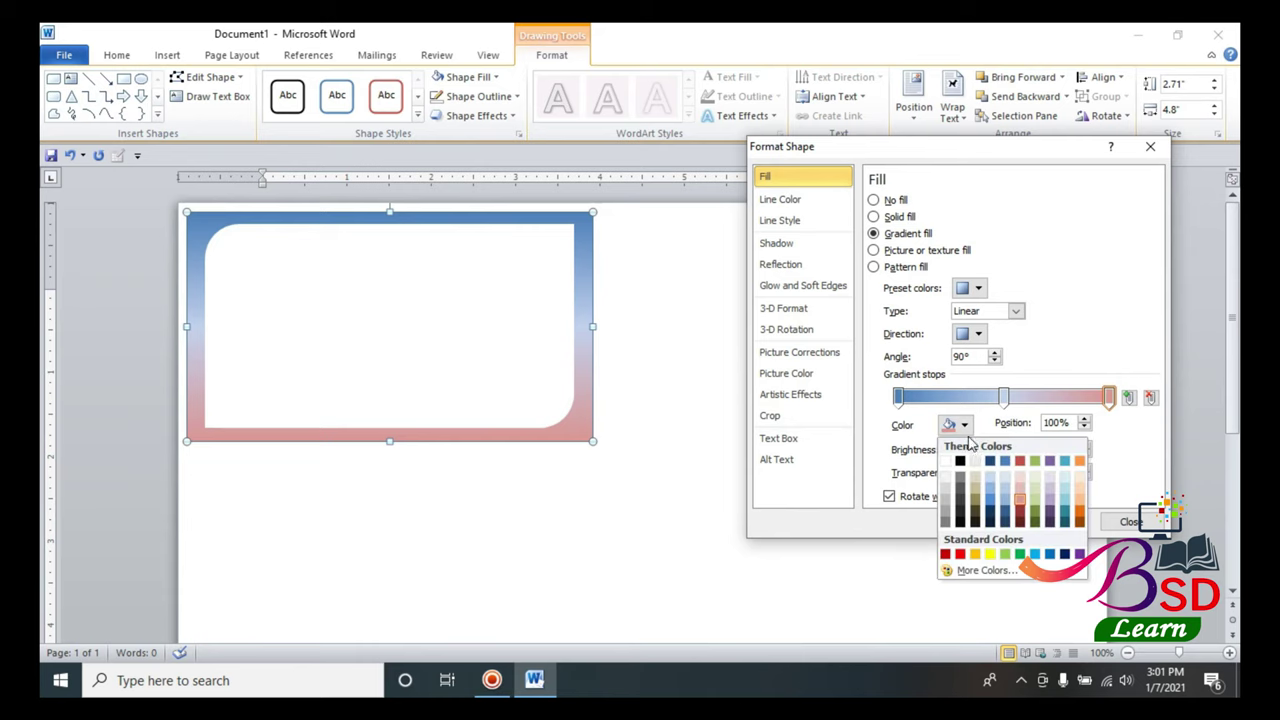
pyautogui.click(1020, 506)
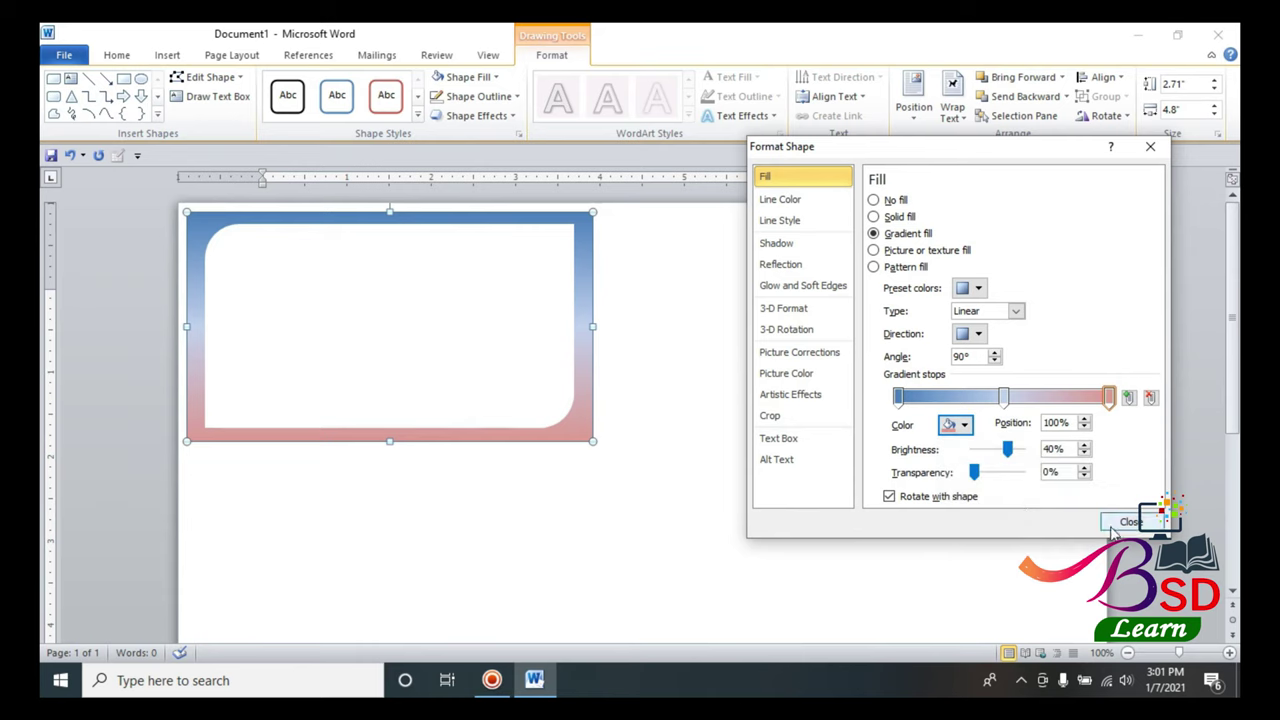
pyautogui.click(1113, 528)
pyautogui.click(738, 395)
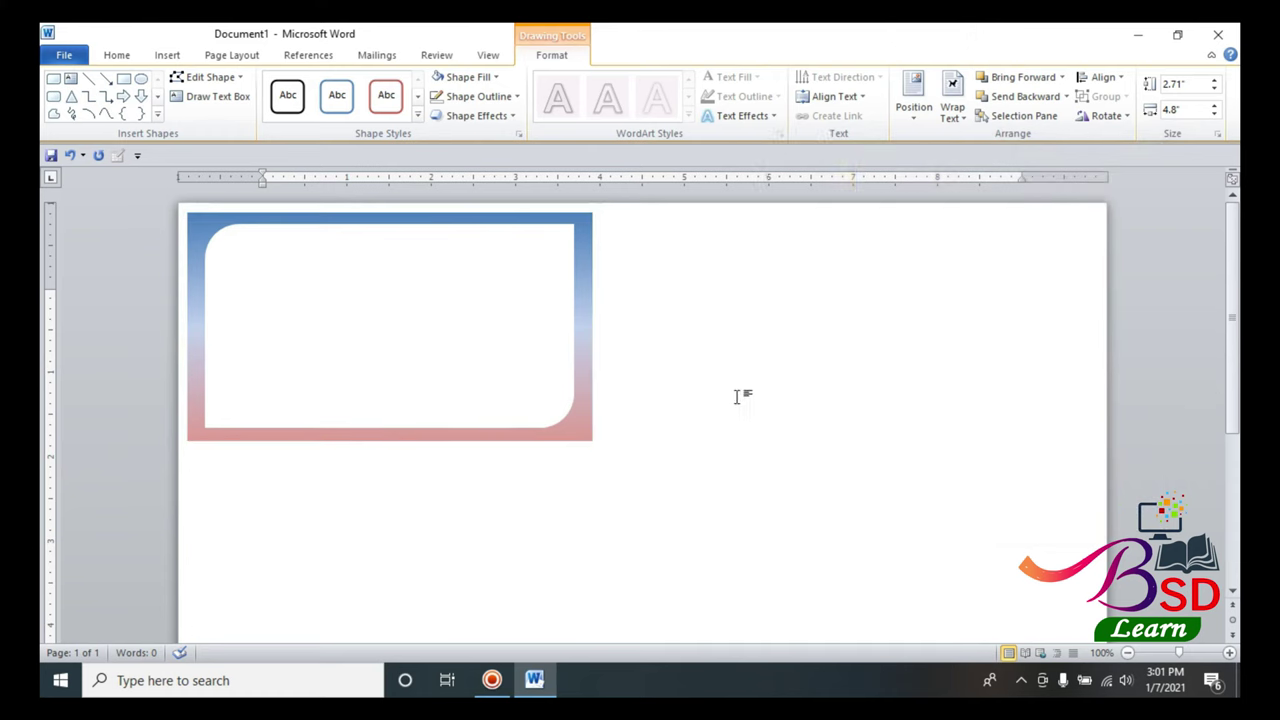
# - Draw a second blue rectangle to the right of the card
pyautogui.click(166, 55)
pyautogui.click(298, 95)
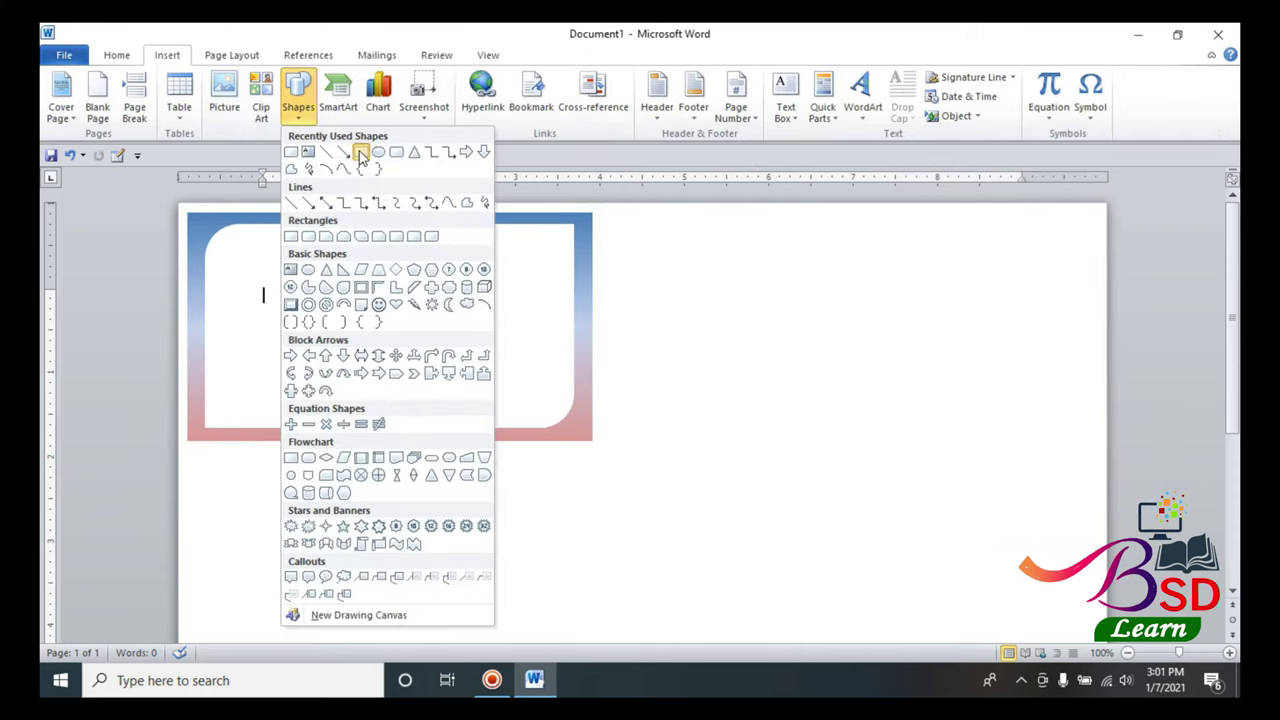
pyautogui.click(360, 152)
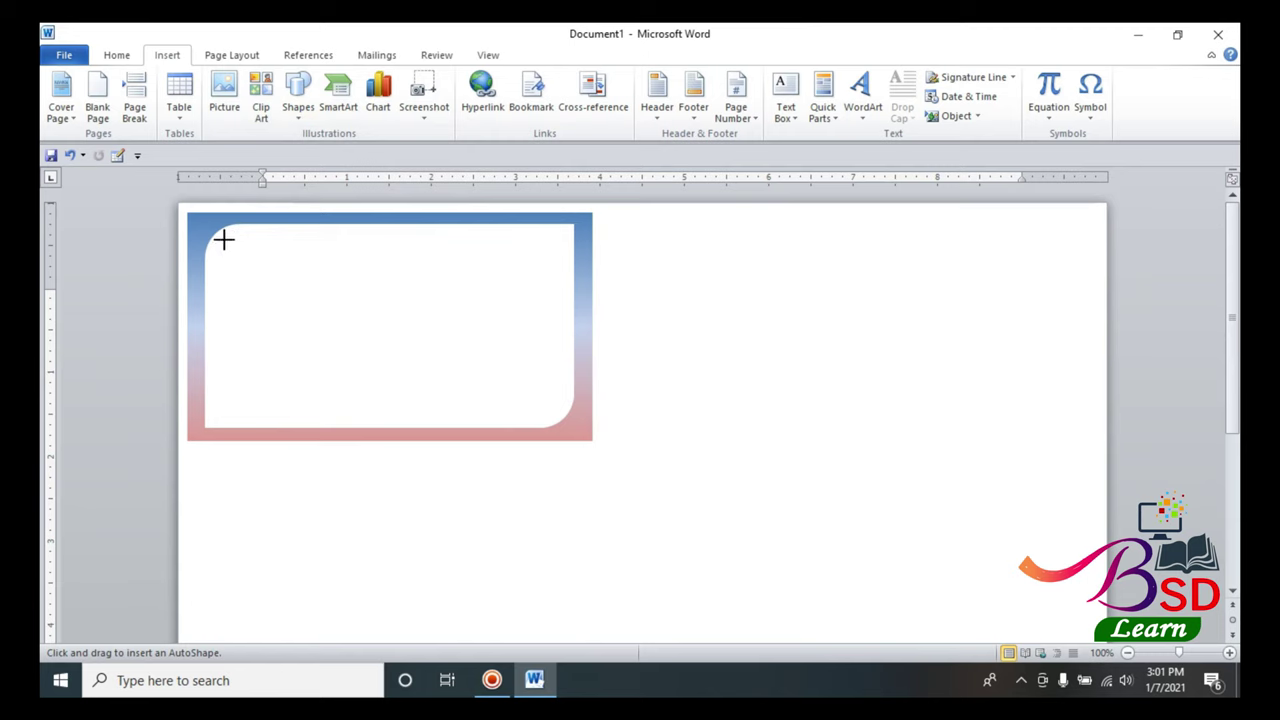
pyautogui.moveTo(600, 228)
pyautogui.mouseDown()
pyautogui.moveTo(932, 440)
pyautogui.moveTo(936, 428)
pyautogui.mouseUp()
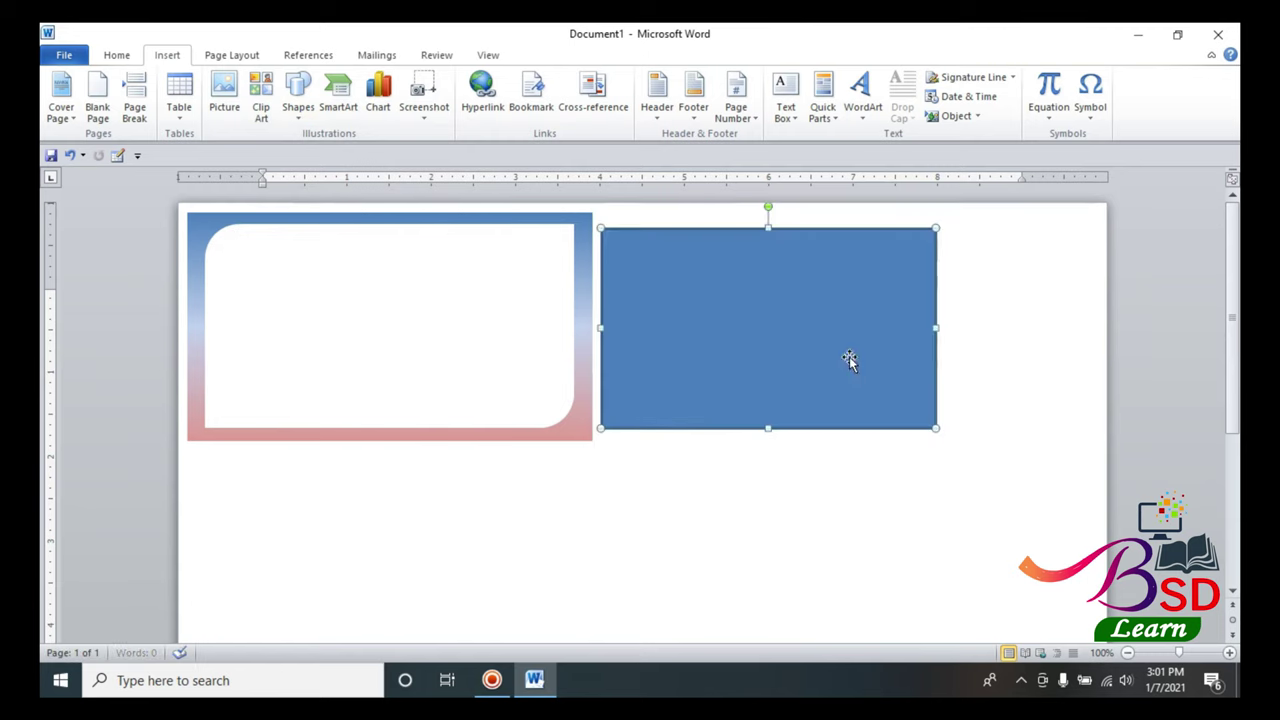
# - Add dotted Name, Address, Subject and Rill No./Sec. fill-in lines inside the rectangle
pyautogui.rightClick(745, 275)
pyautogui.click(797, 371)
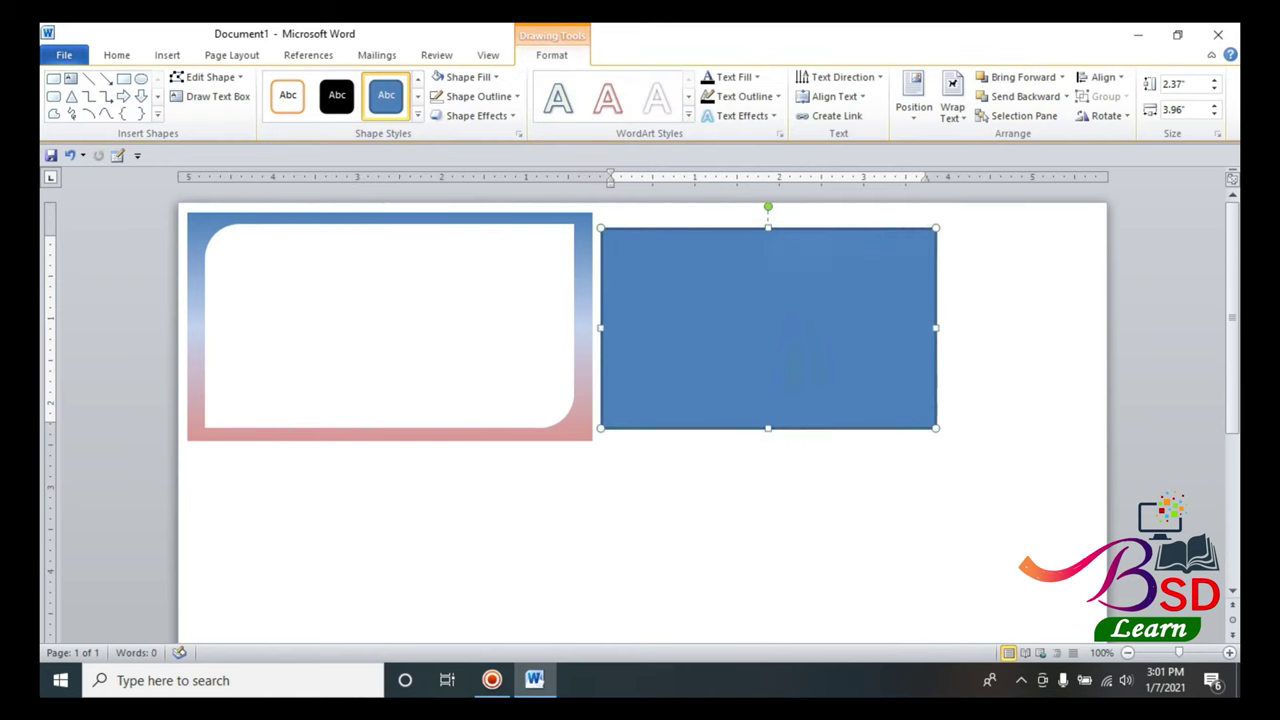
pyautogui.write('Name:')
pyautogui.write(' .............................. Address')
pyautogui.write(': ........................... S')
pyautogui.write('ubje')
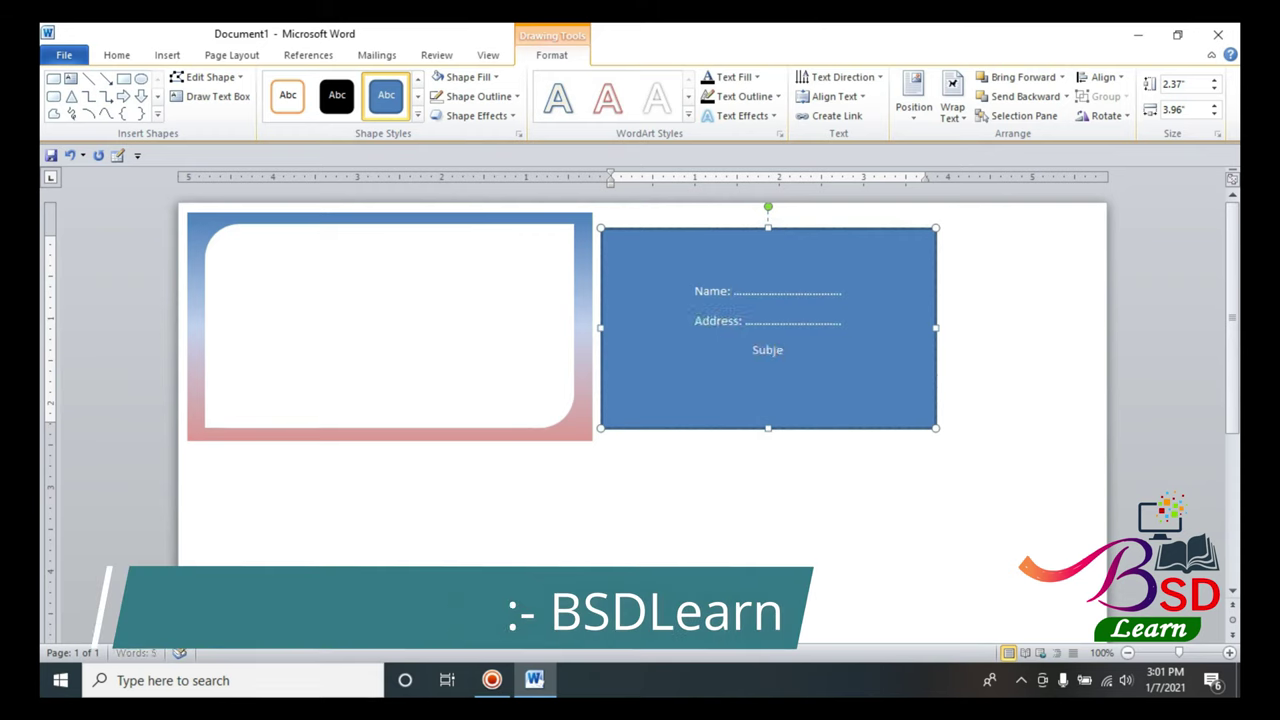
pyautogui.write('ct: ..........................')
pyautogui.press('Return')
pyautogui.write('No.: ...........Sec.: ..........')
pyautogui.click(720, 228)
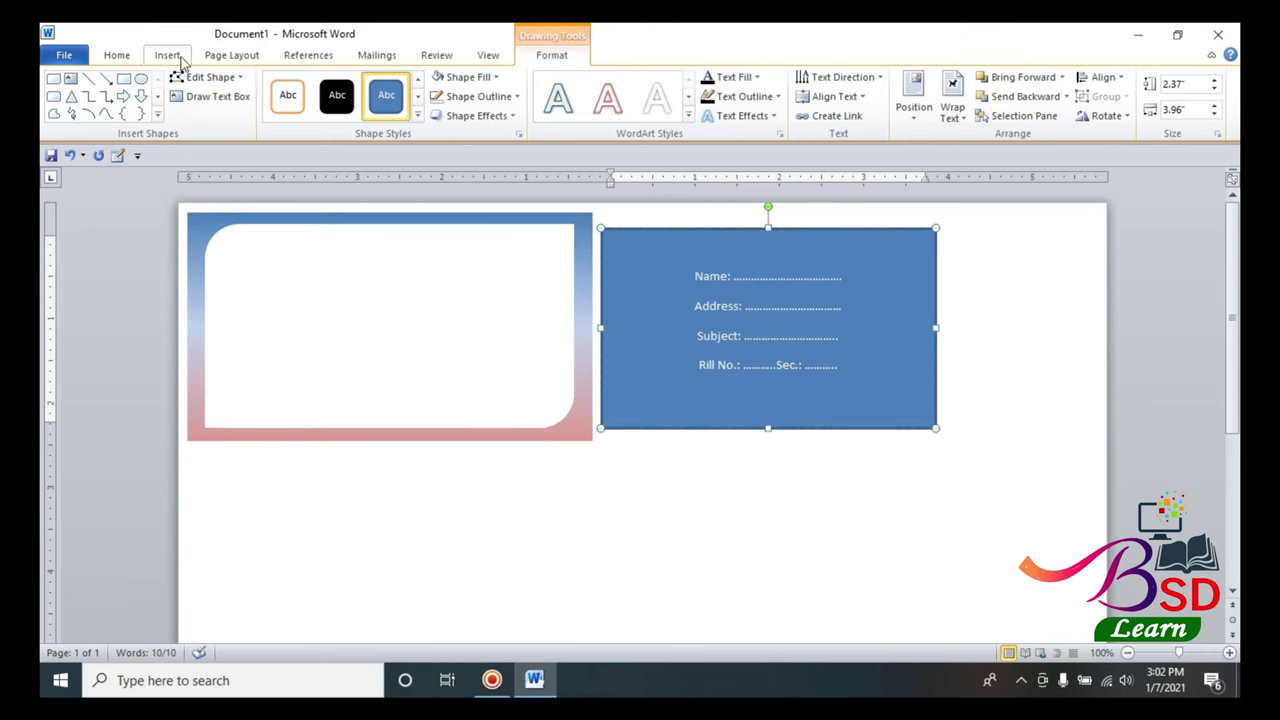
pyautogui.click(115, 56)
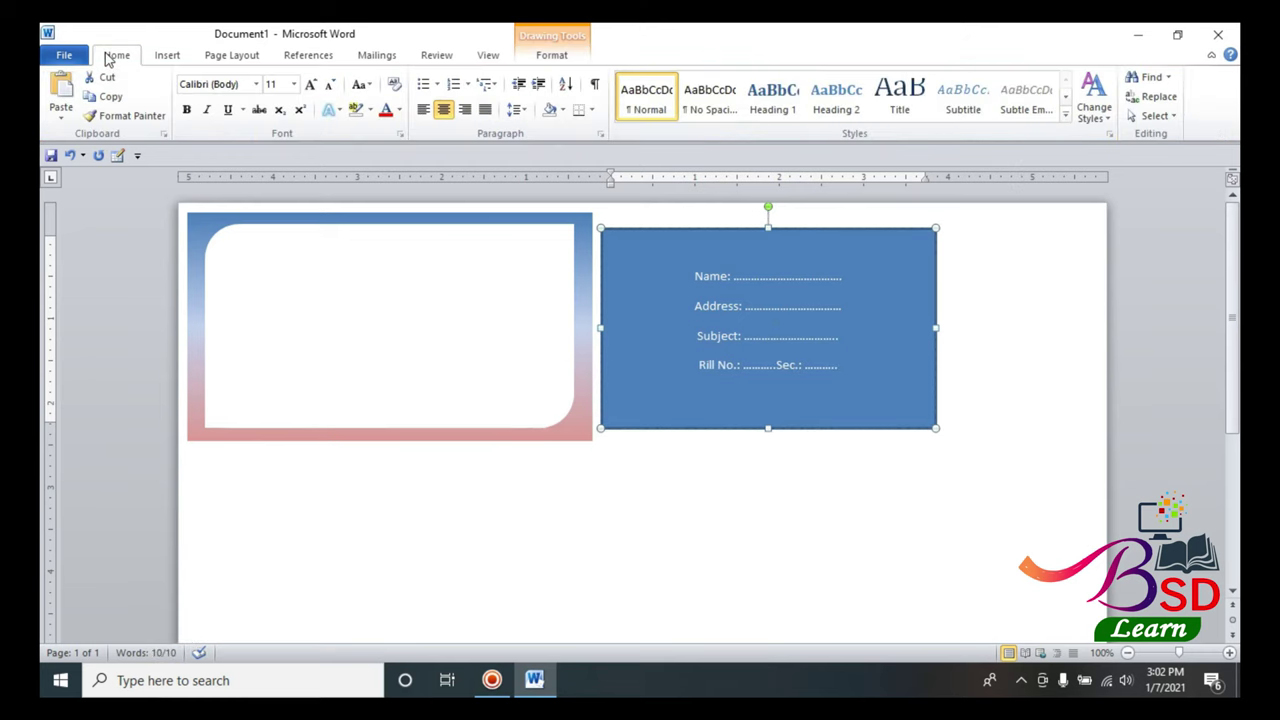
# - Format the rectangle's text as bold Bell MT, size 14
pyautogui.click(257, 85)
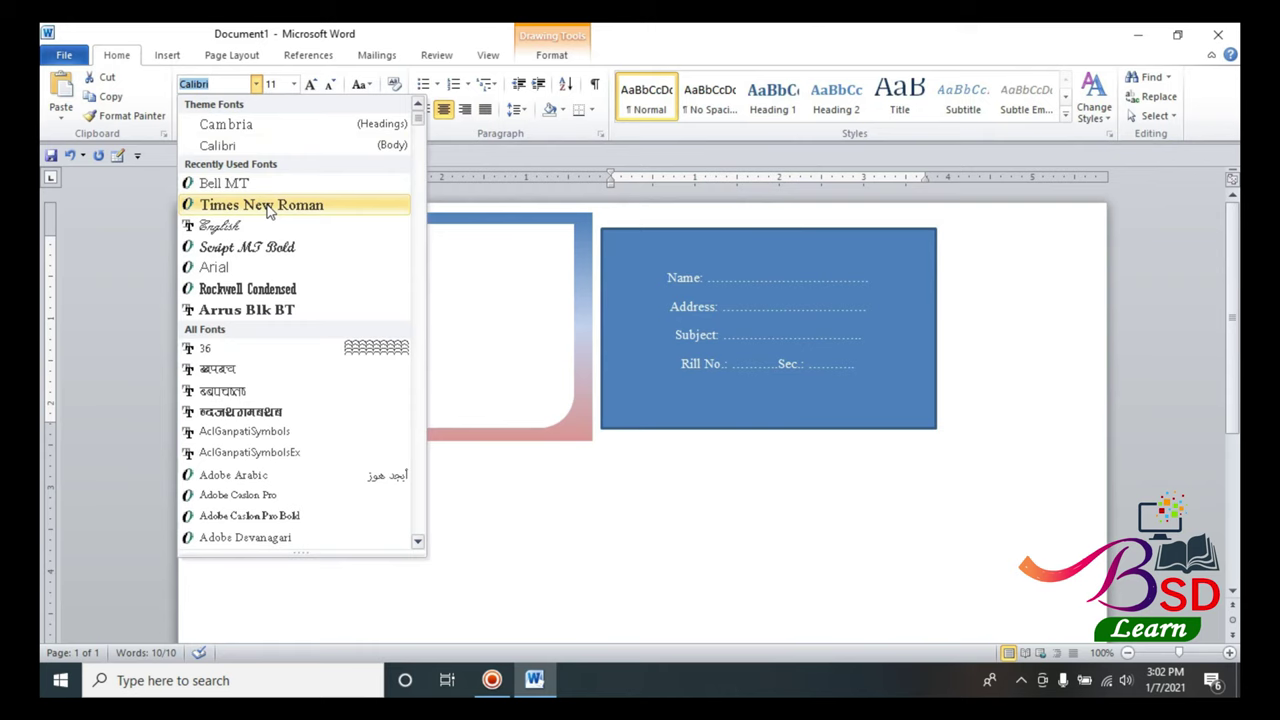
pyautogui.click(224, 183)
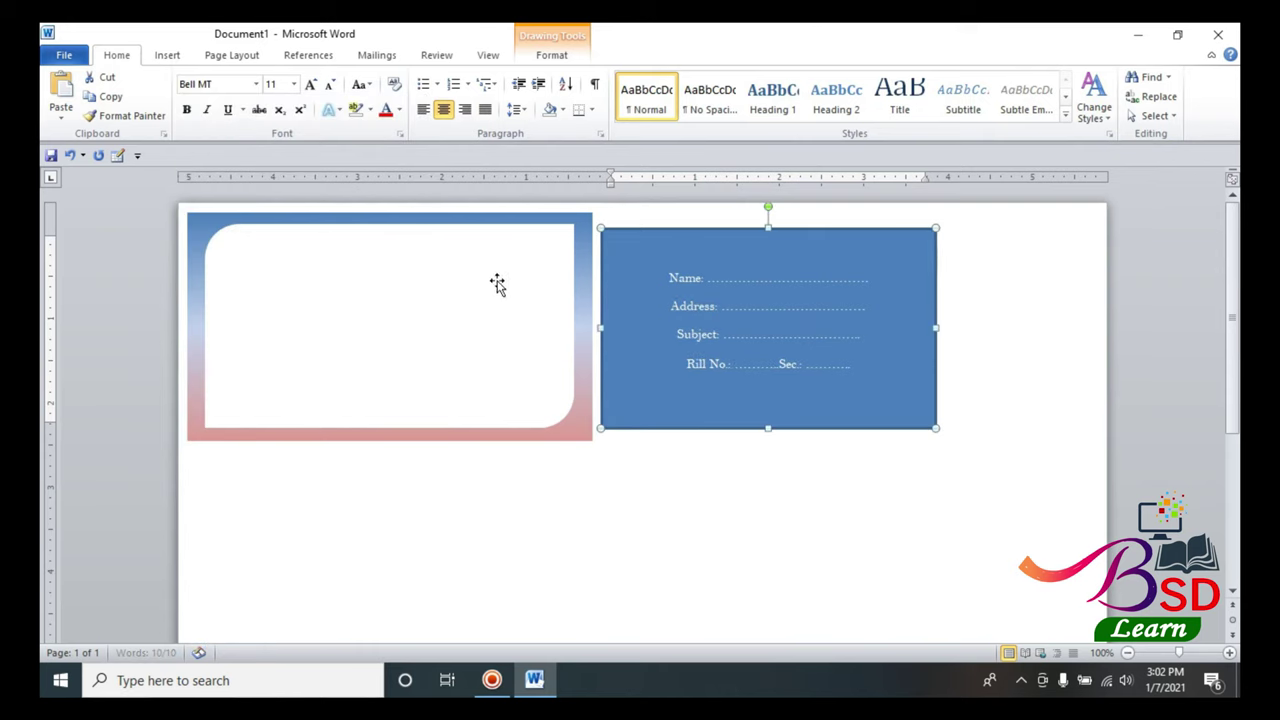
pyautogui.click(311, 86)
pyautogui.click(312, 87)
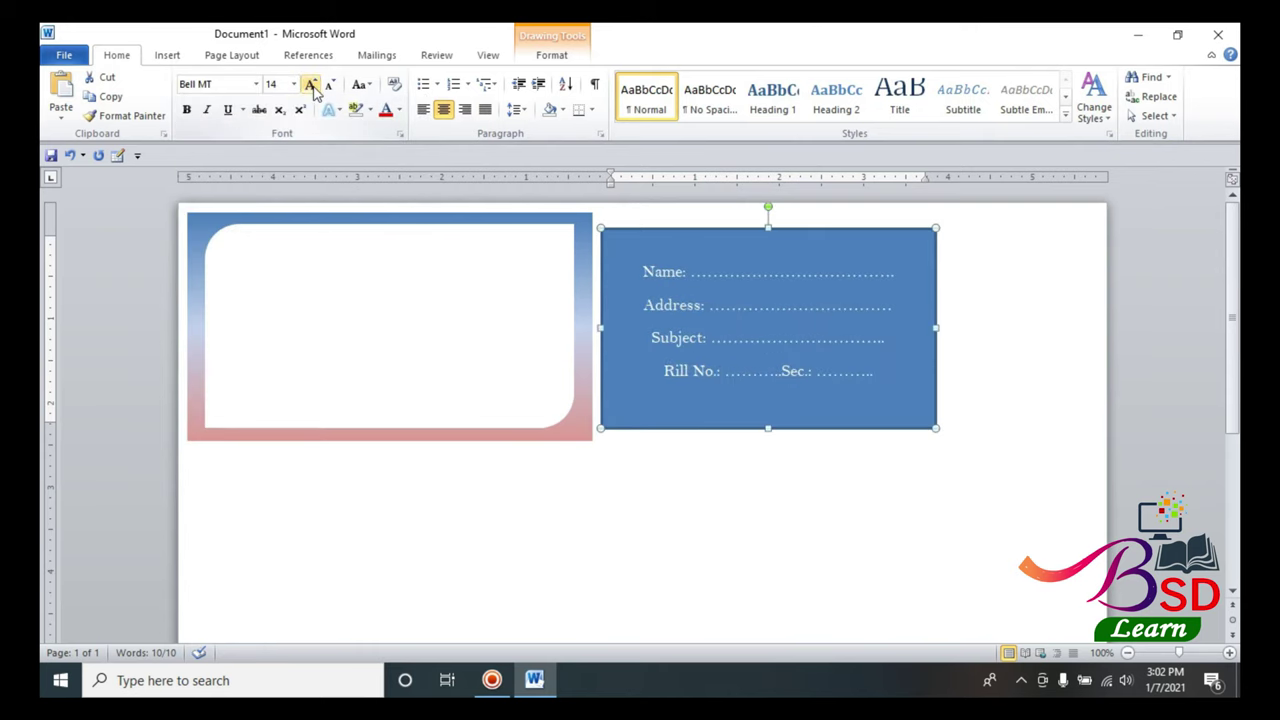
pyautogui.click(186, 109)
# - Correct "Rill" to "Roll" and make the field text black
pyautogui.doubleClick(668, 372)
pyautogui.click(678, 371)
pyautogui.write('o')
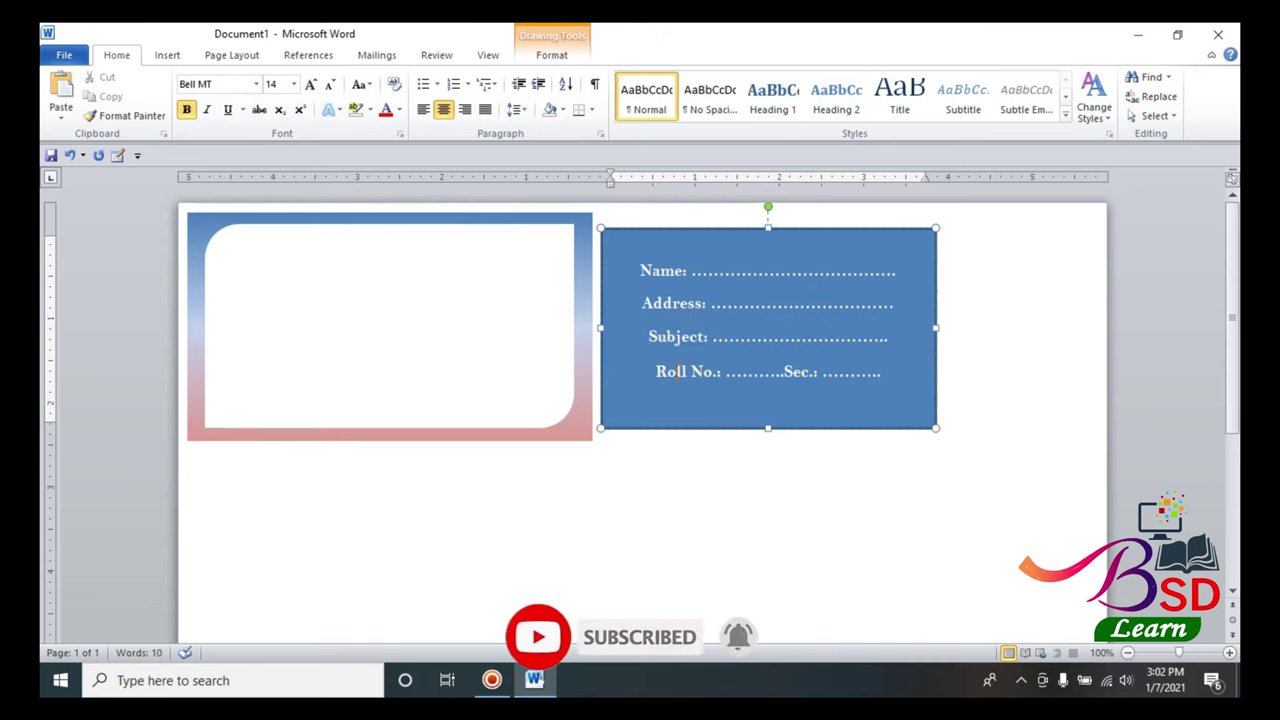
pyautogui.click(675, 230)
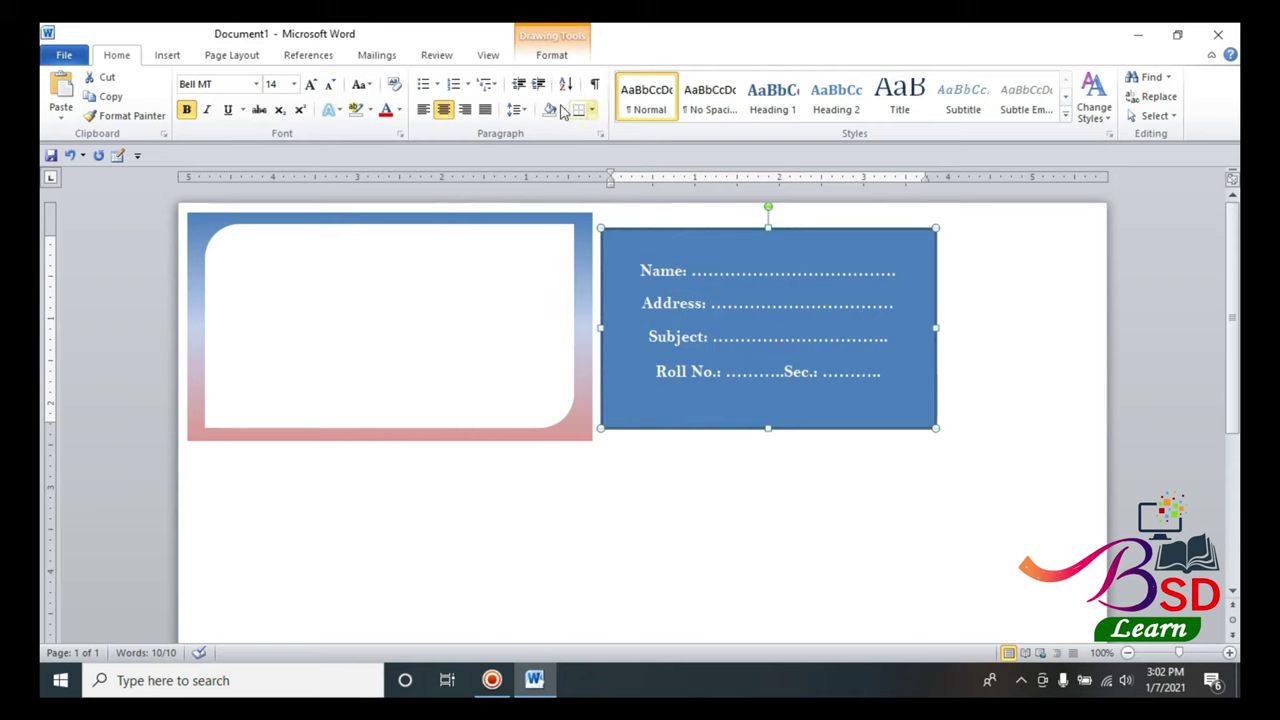
pyautogui.click(401, 111)
pyautogui.click(403, 158)
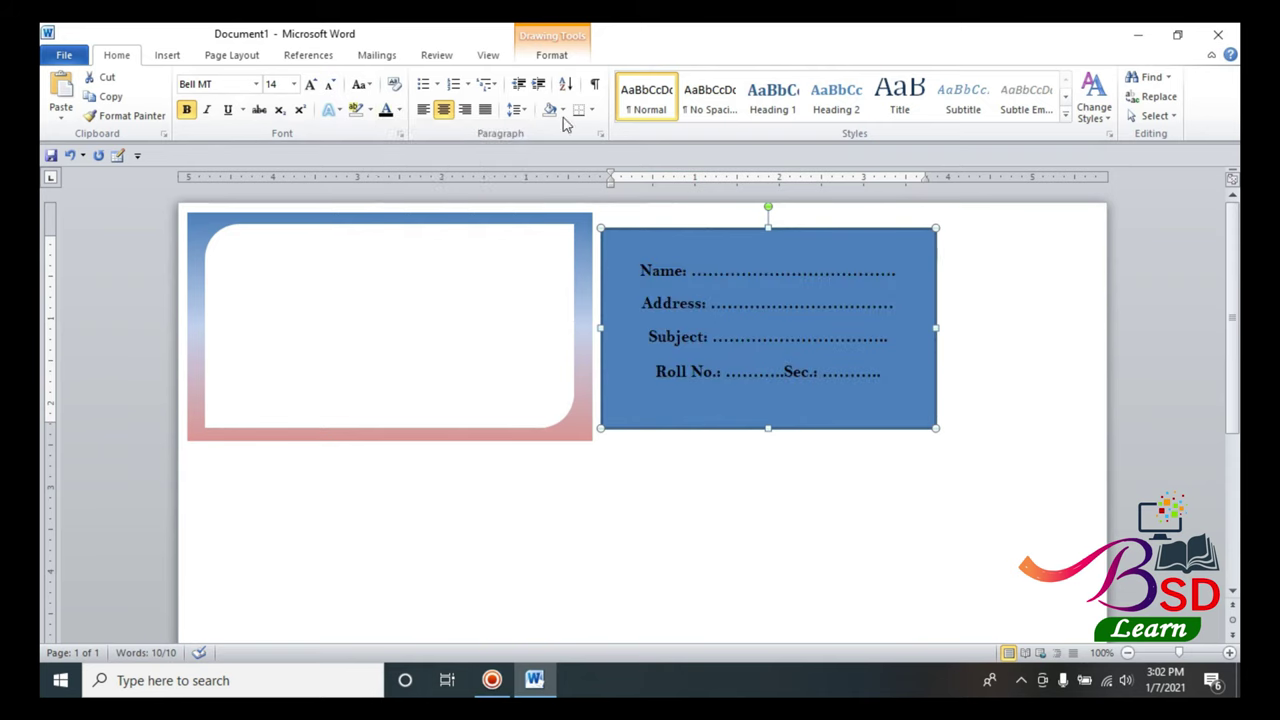
pyautogui.click(553, 56)
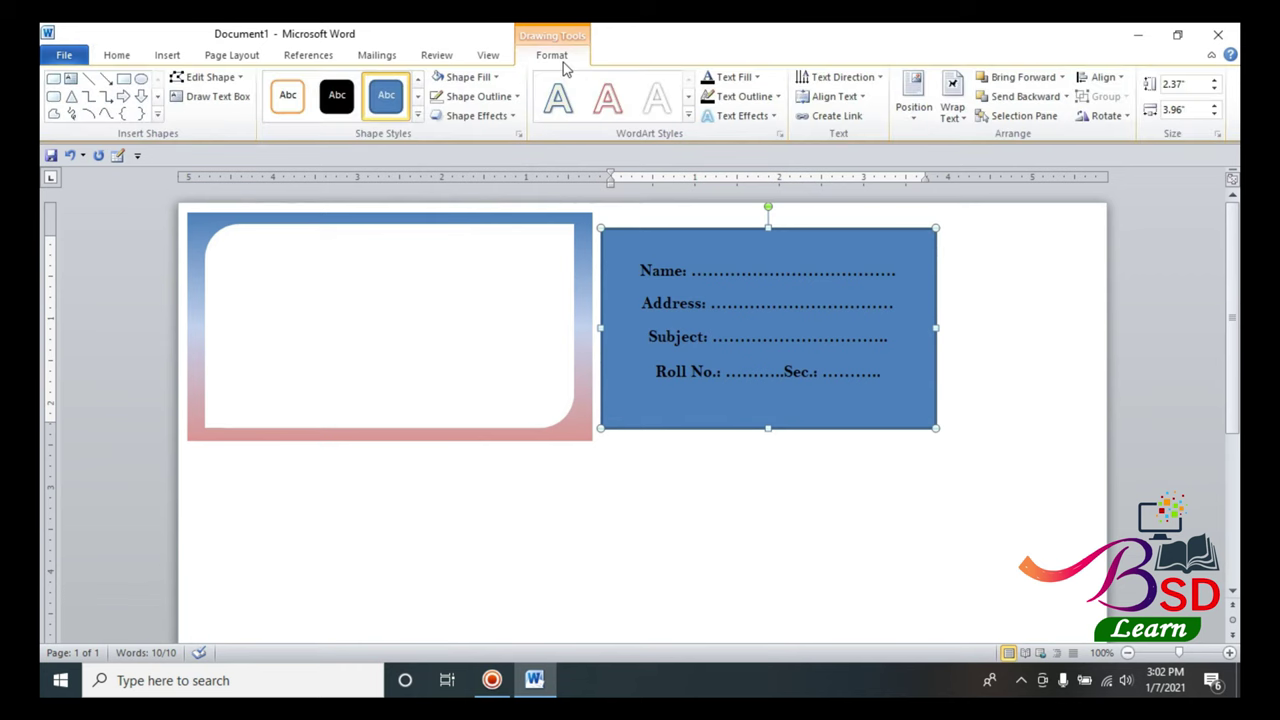
# - Give the field box No Fill and No Outline, then drag it onto the gradient card
pyautogui.click(497, 80)
pyautogui.click(490, 301)
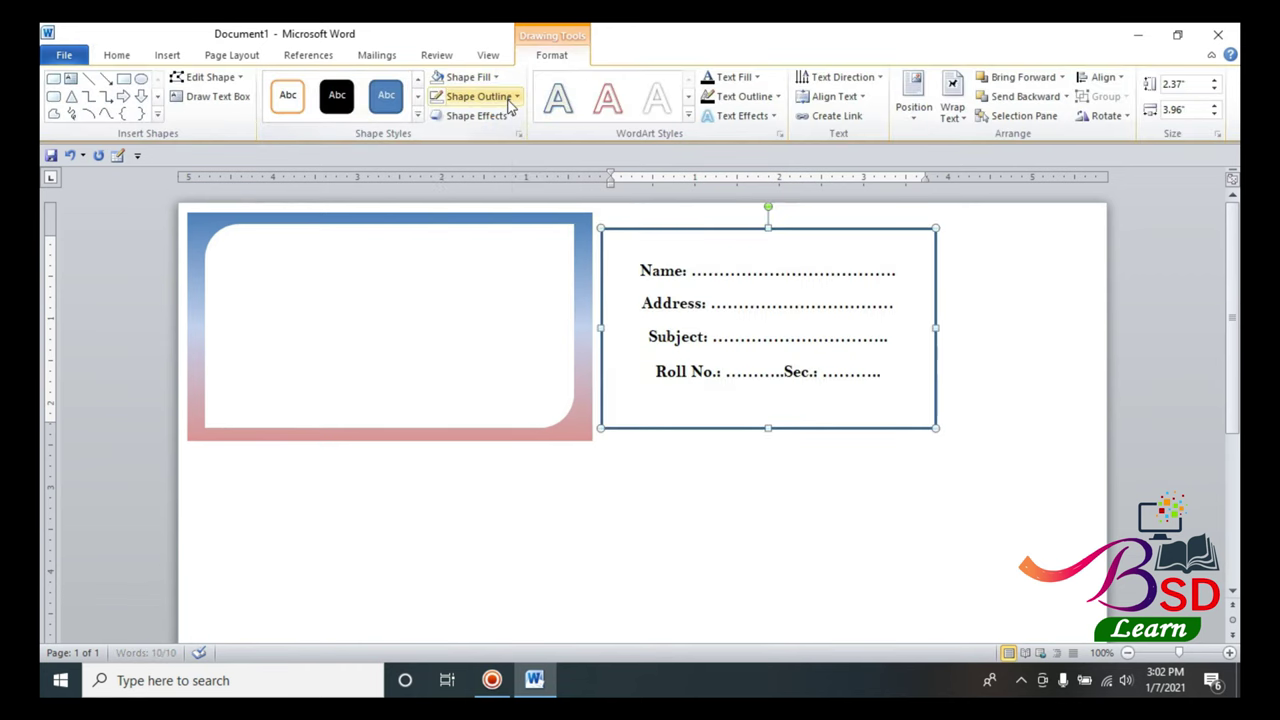
pyautogui.click(508, 99)
pyautogui.click(480, 242)
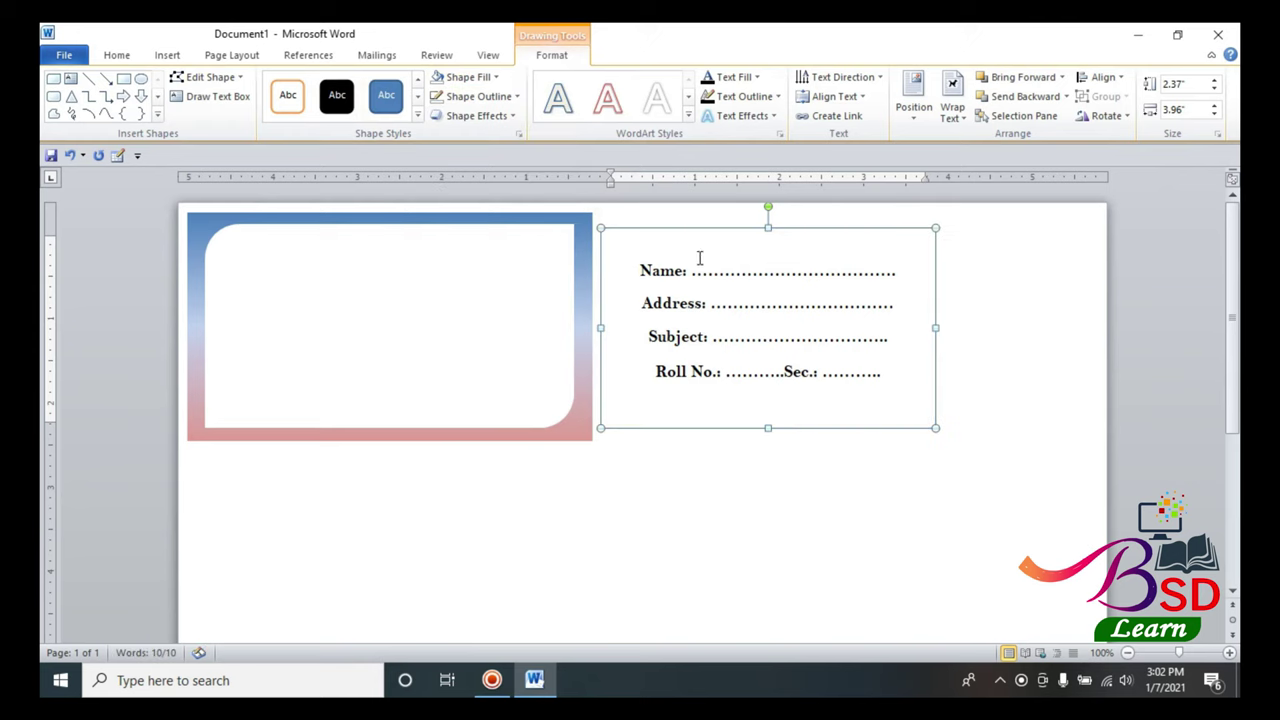
pyautogui.moveTo(706, 229); pyautogui.dragTo(320, 228)
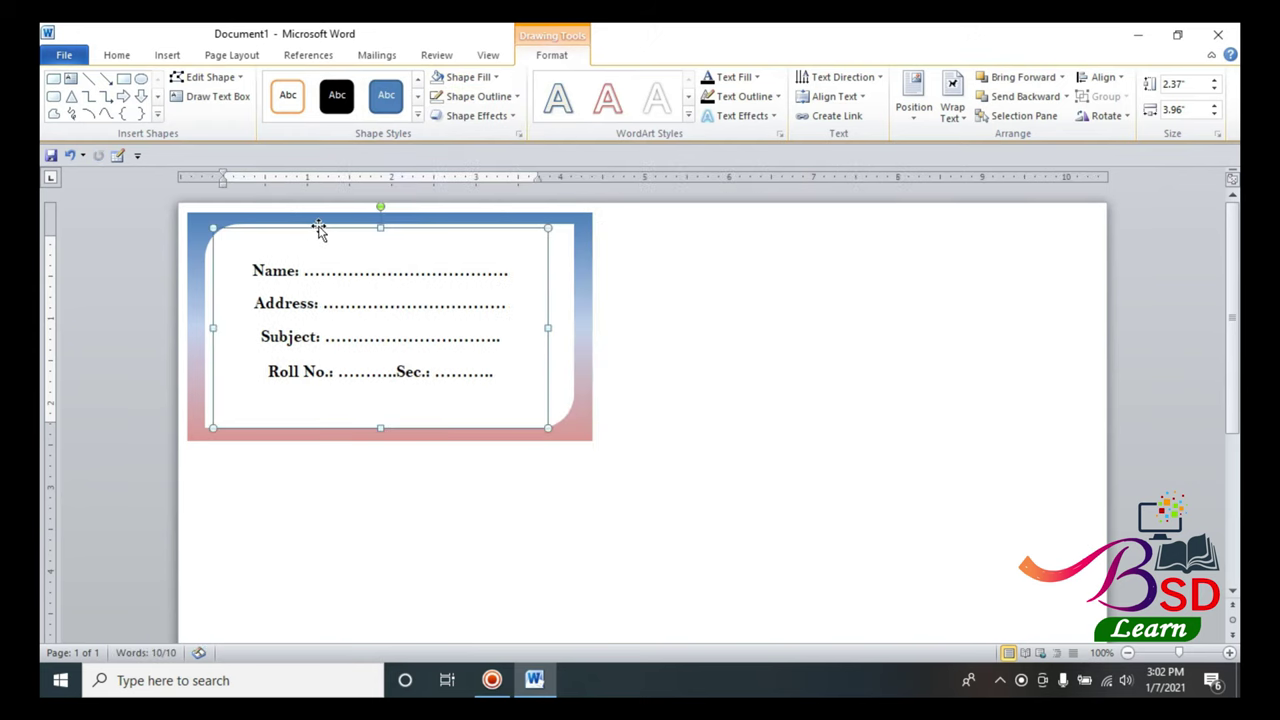
pyautogui.click(114, 55)
# - Left-align the field text at 18 point with 1.0 line spacing
pyautogui.click(484, 112)
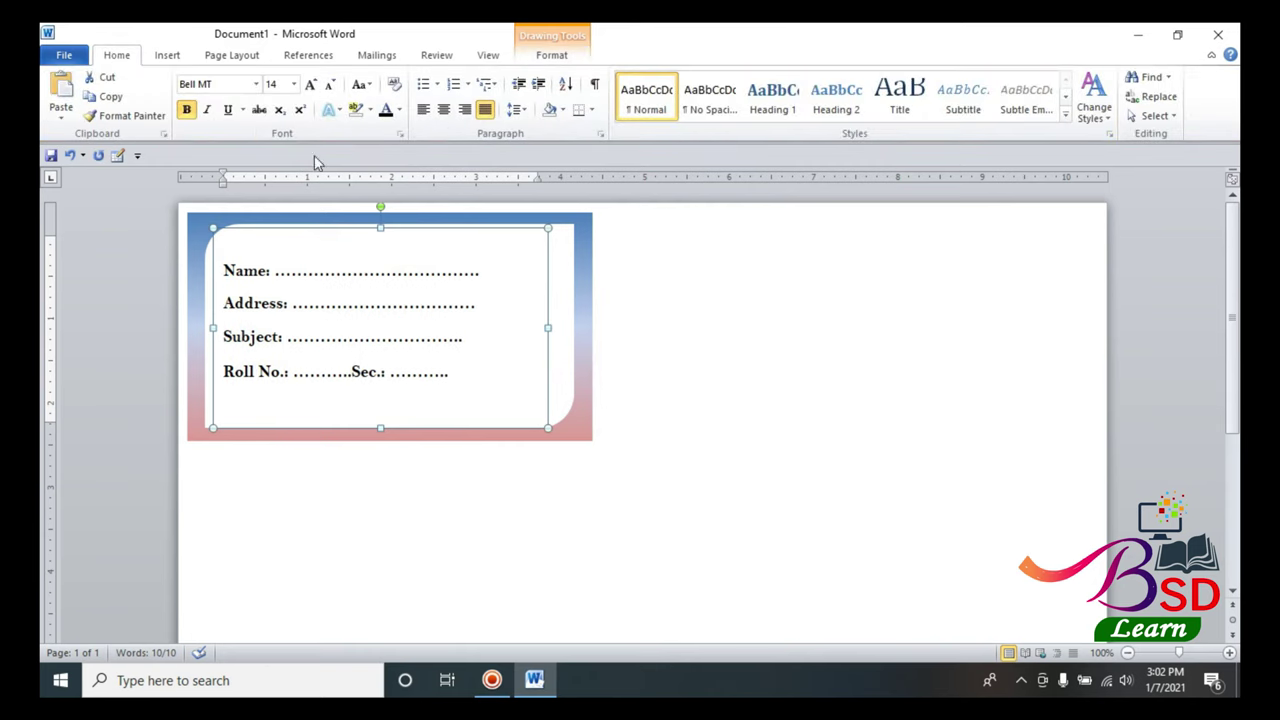
pyautogui.click(311, 85)
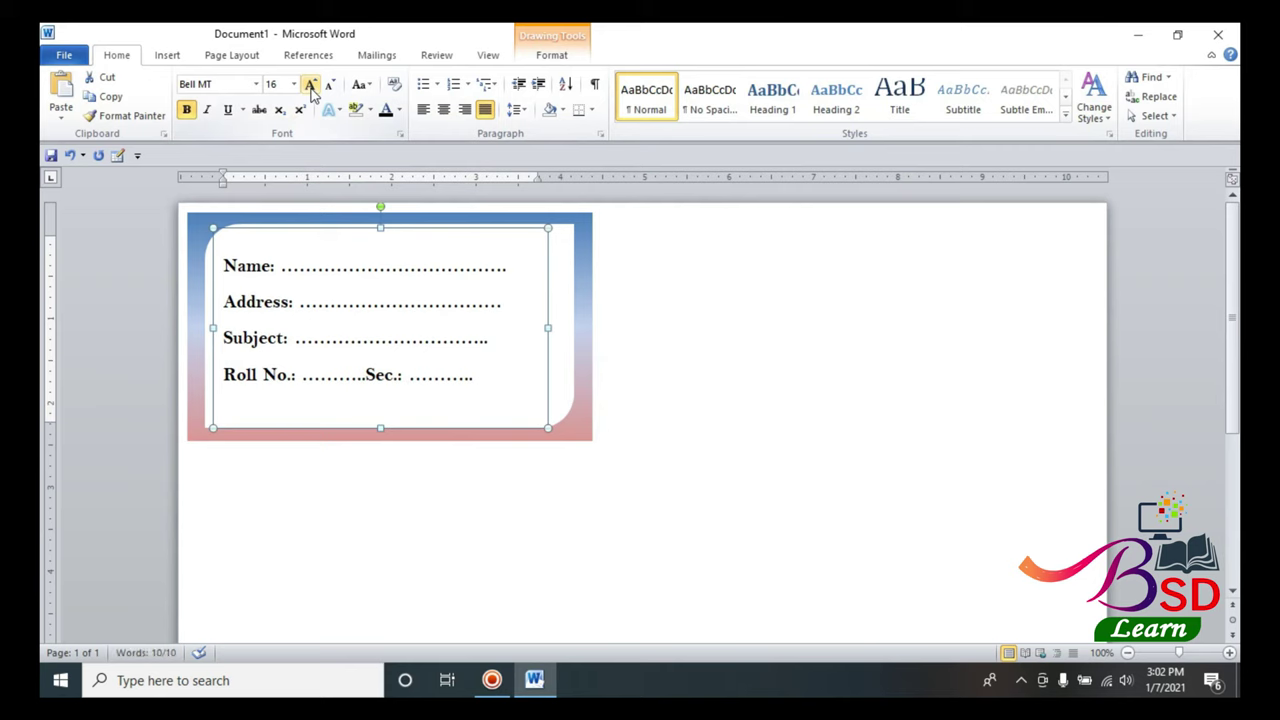
pyautogui.click(311, 85)
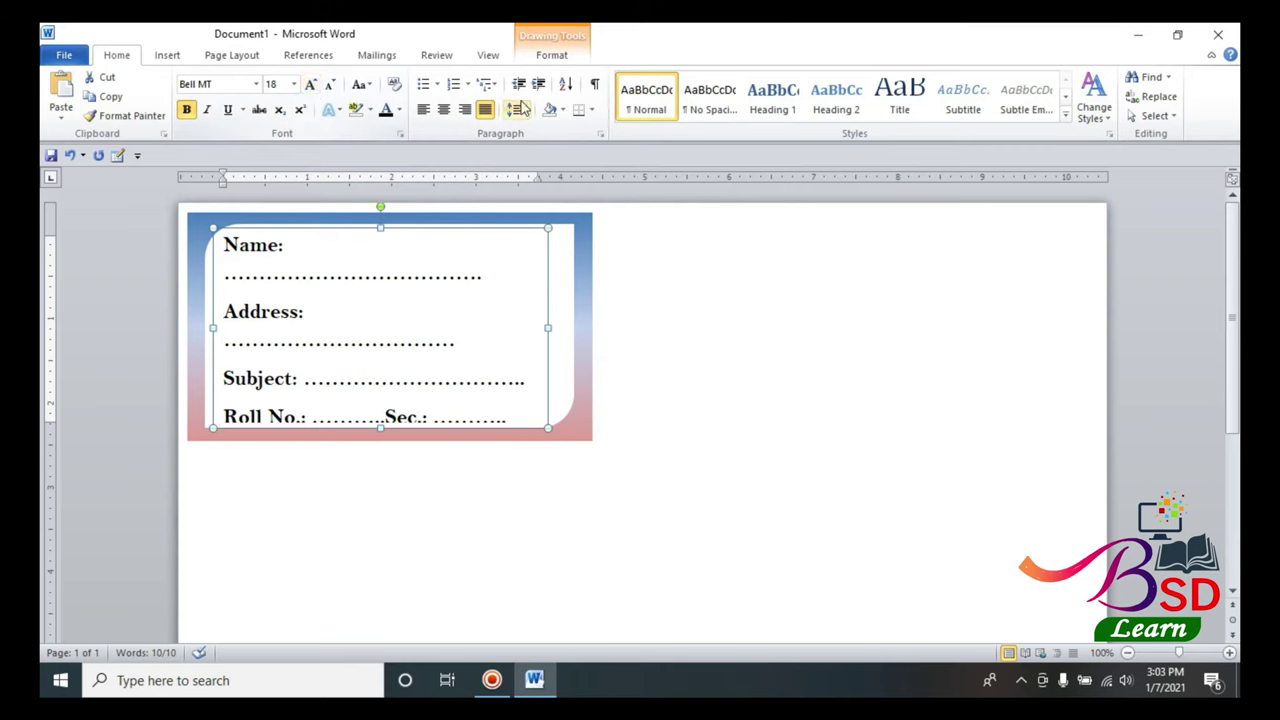
pyautogui.click(516, 110)
pyautogui.click(540, 131)
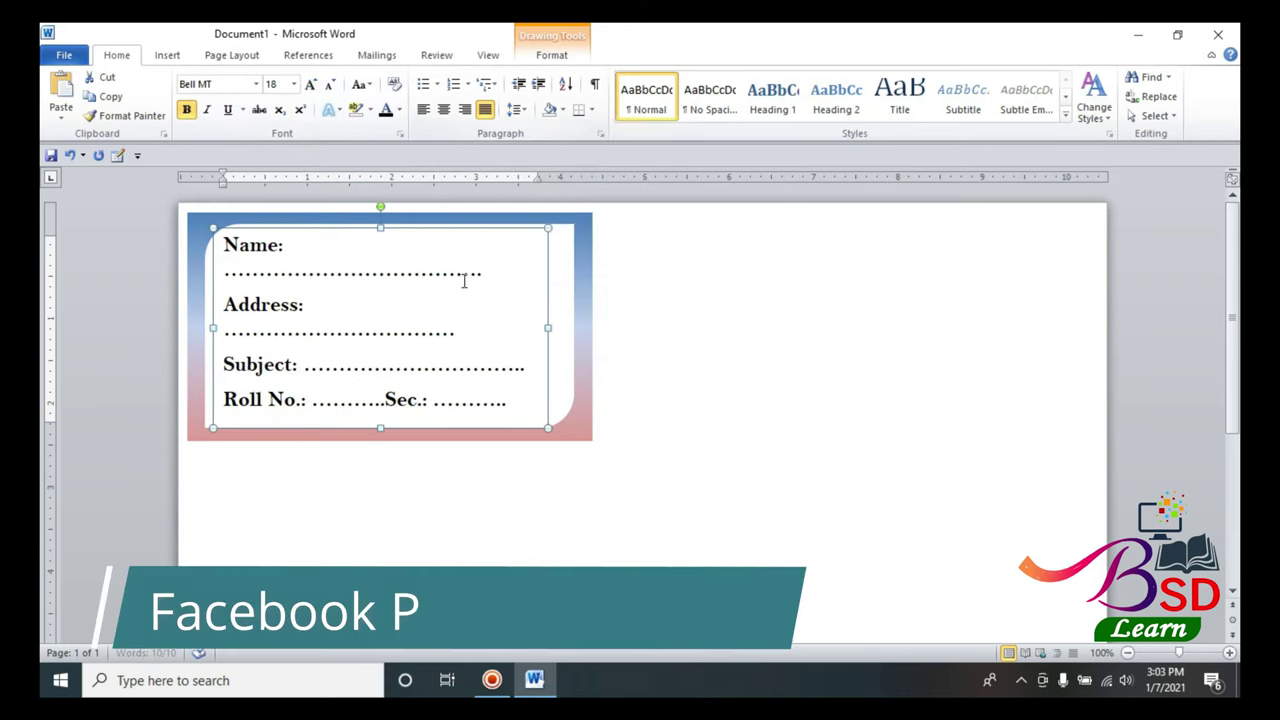
# - Trim extra dots after Name and Address, and nudge the box up and left
pyautogui.click(331, 270)
pyautogui.press('BackSpace')
pyautogui.press('BackSpace')
pyautogui.press('BackSpace')
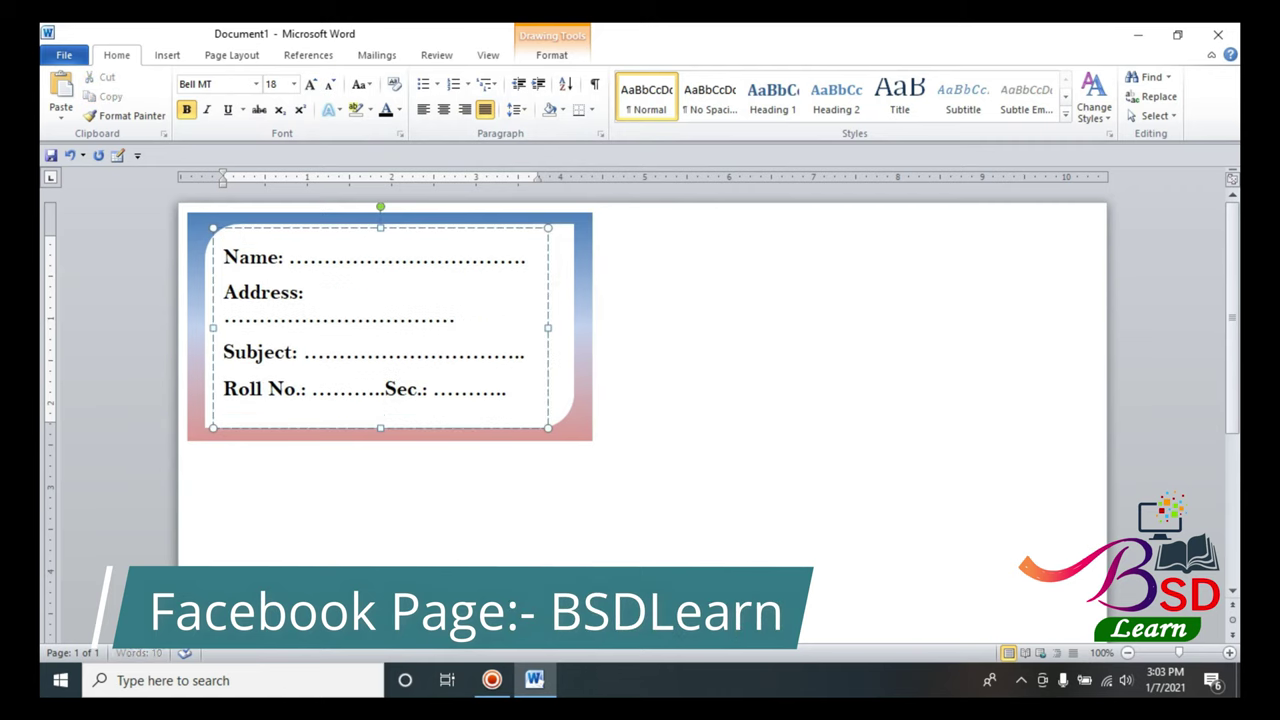
pyautogui.click(335, 316)
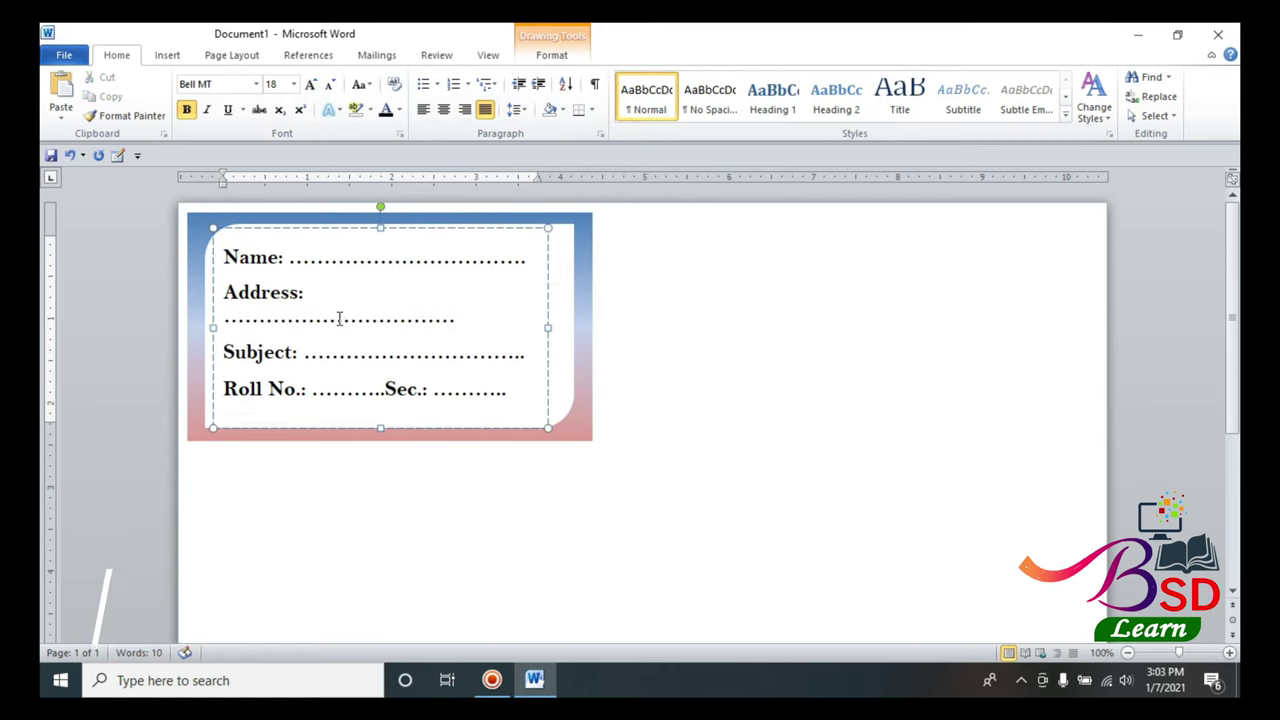
pyautogui.press('BackSpace')
pyautogui.press('BackSpace')
pyautogui.press('BackSpace')
pyautogui.moveTo(324, 231); pyautogui.dragTo(324, 227)
pyautogui.press('Left')
pyautogui.press('Left')
pyautogui.press('Left')
pyautogui.press('Left')
pyautogui.press('Left')
pyautogui.press('Left')
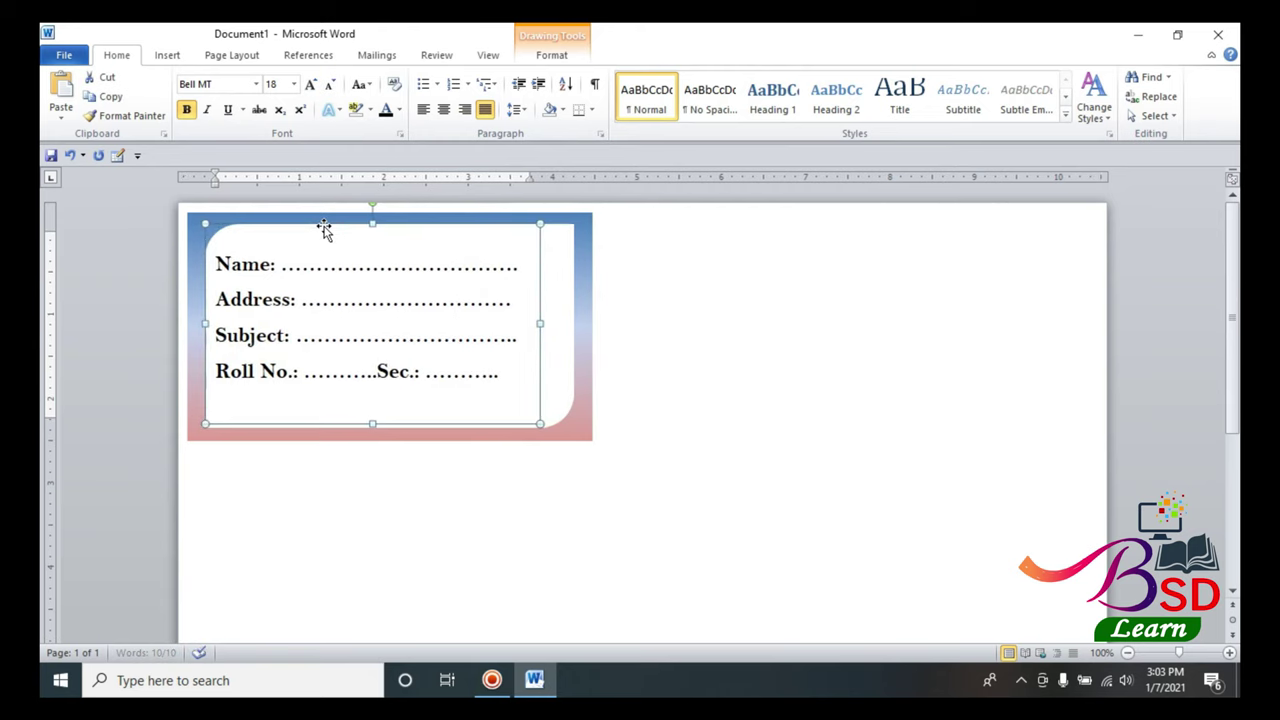
pyautogui.press('Up')
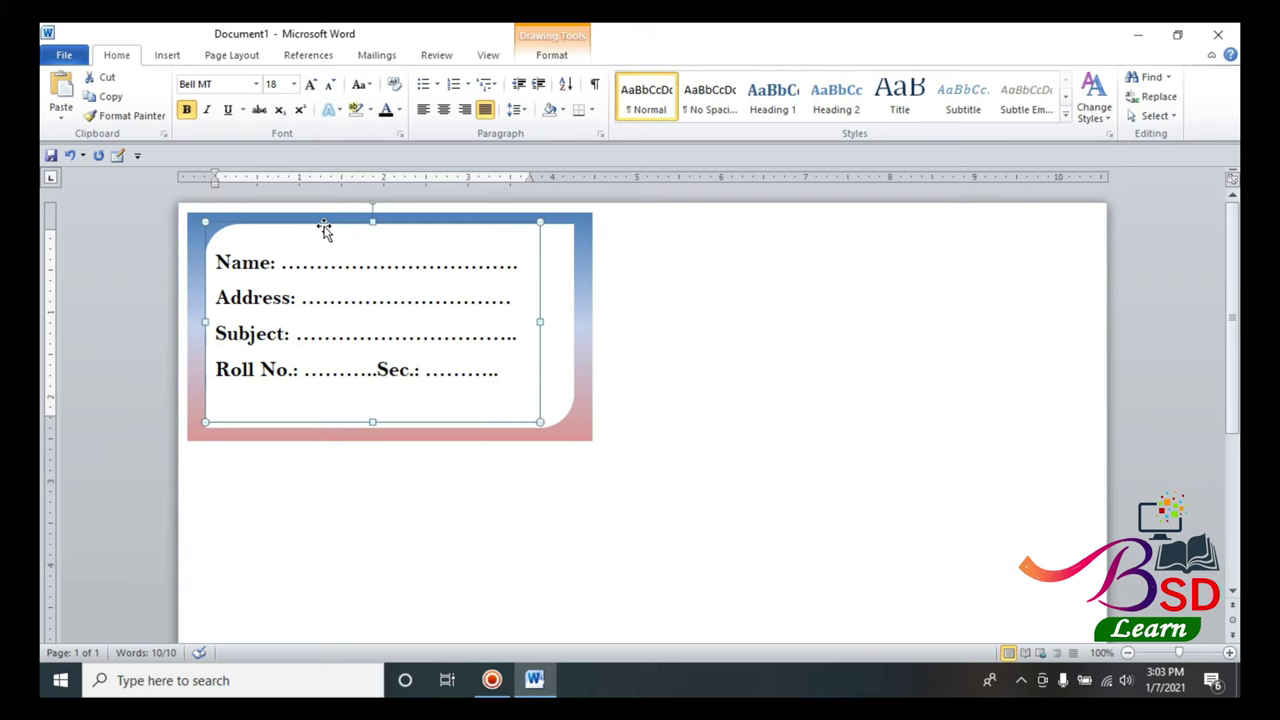
# - Add two dots after Sec.: and extend the field box downward to fill the card
pyautogui.click(491, 680)
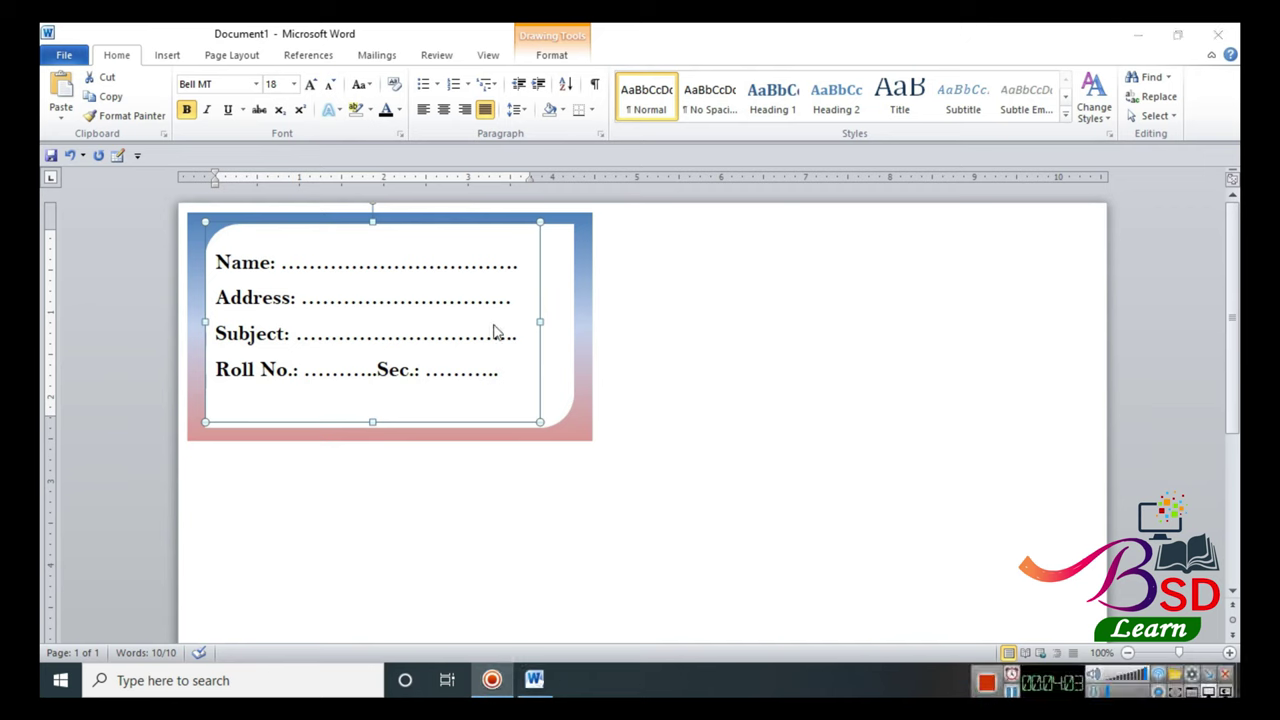
pyautogui.click(478, 373)
pyautogui.click(478, 373)
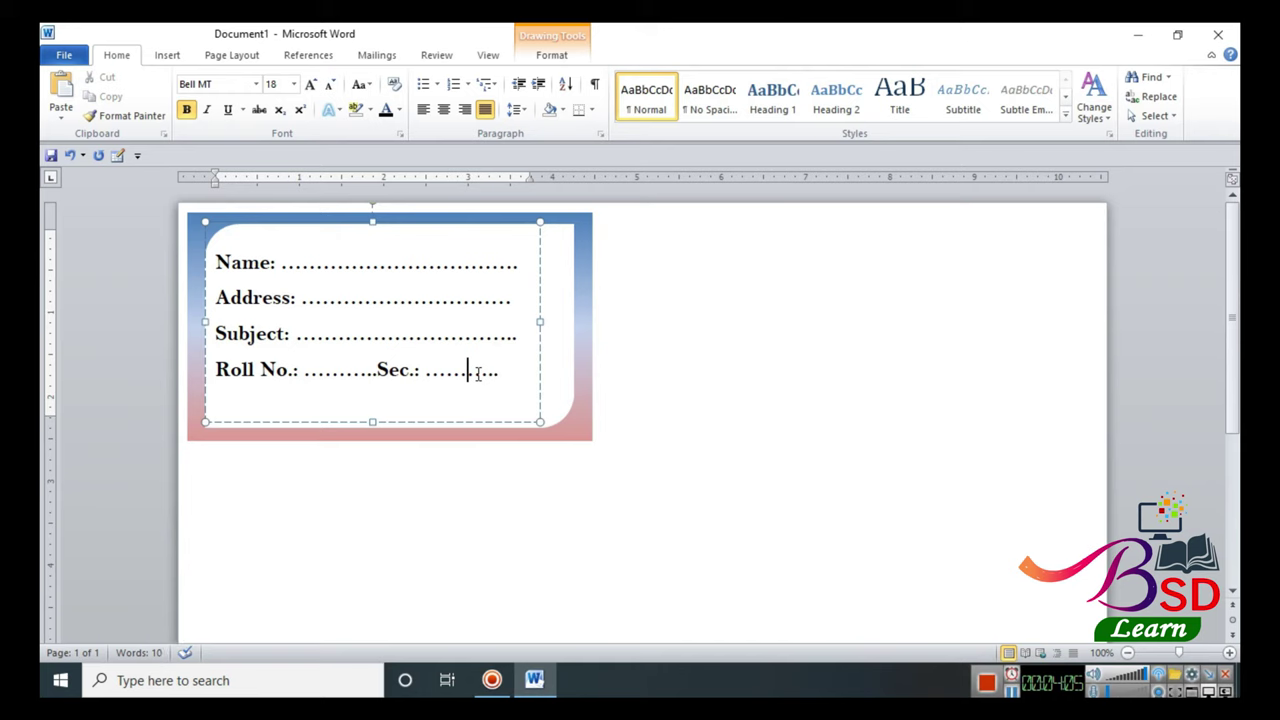
pyautogui.write('....')
pyautogui.moveTo(372, 422); pyautogui.dragTo(372, 428)
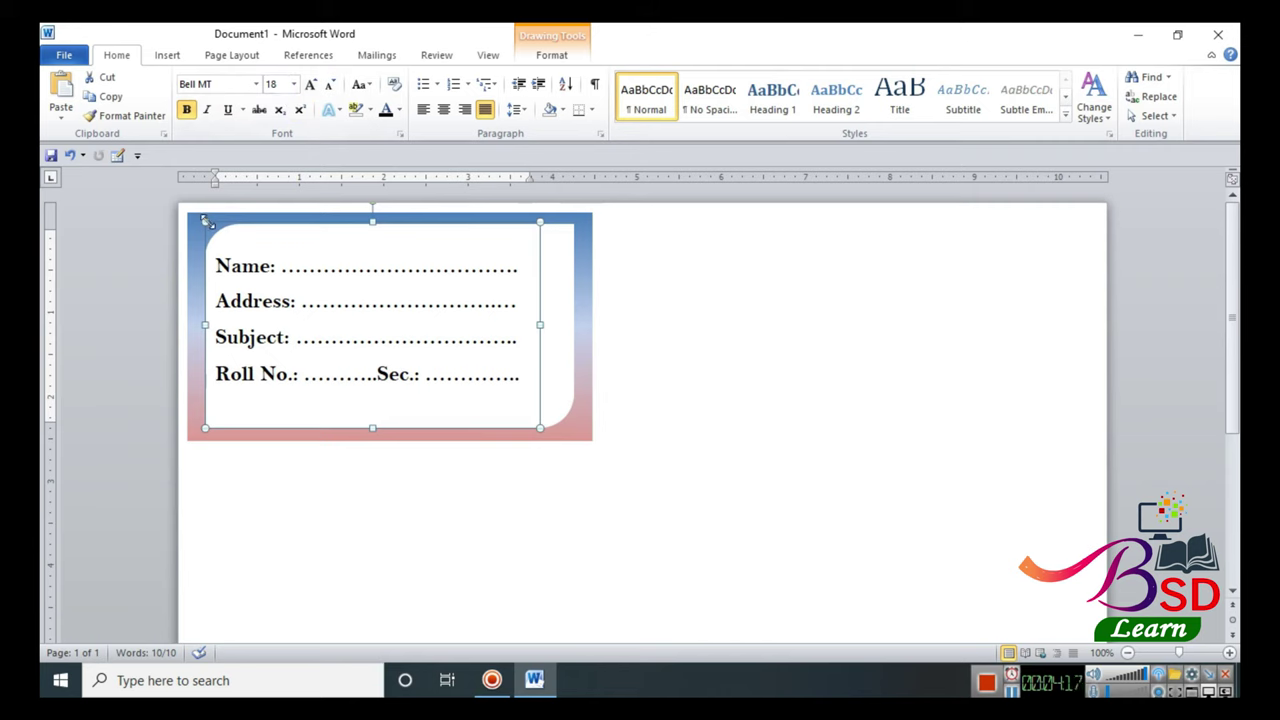
pyautogui.click(311, 85)
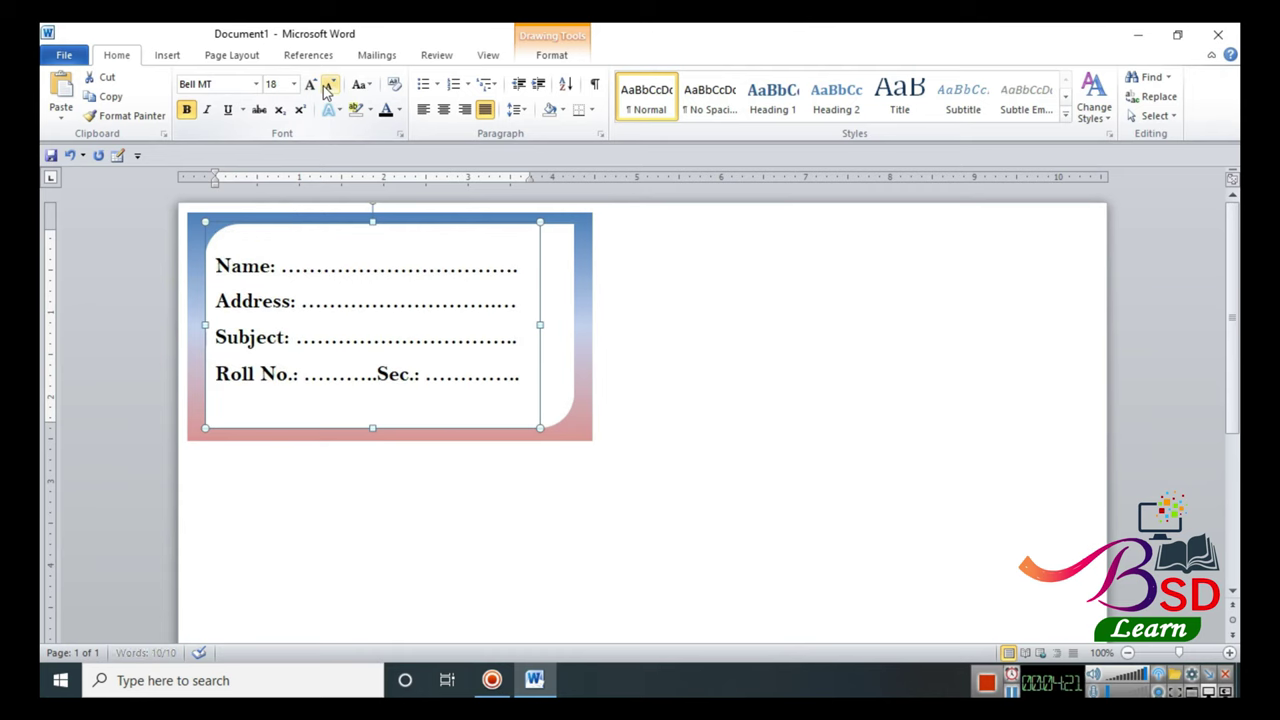
# - Apply 1.5 line spacing to the four card fields and nudge the field box slightly down
pyautogui.click(516, 109)
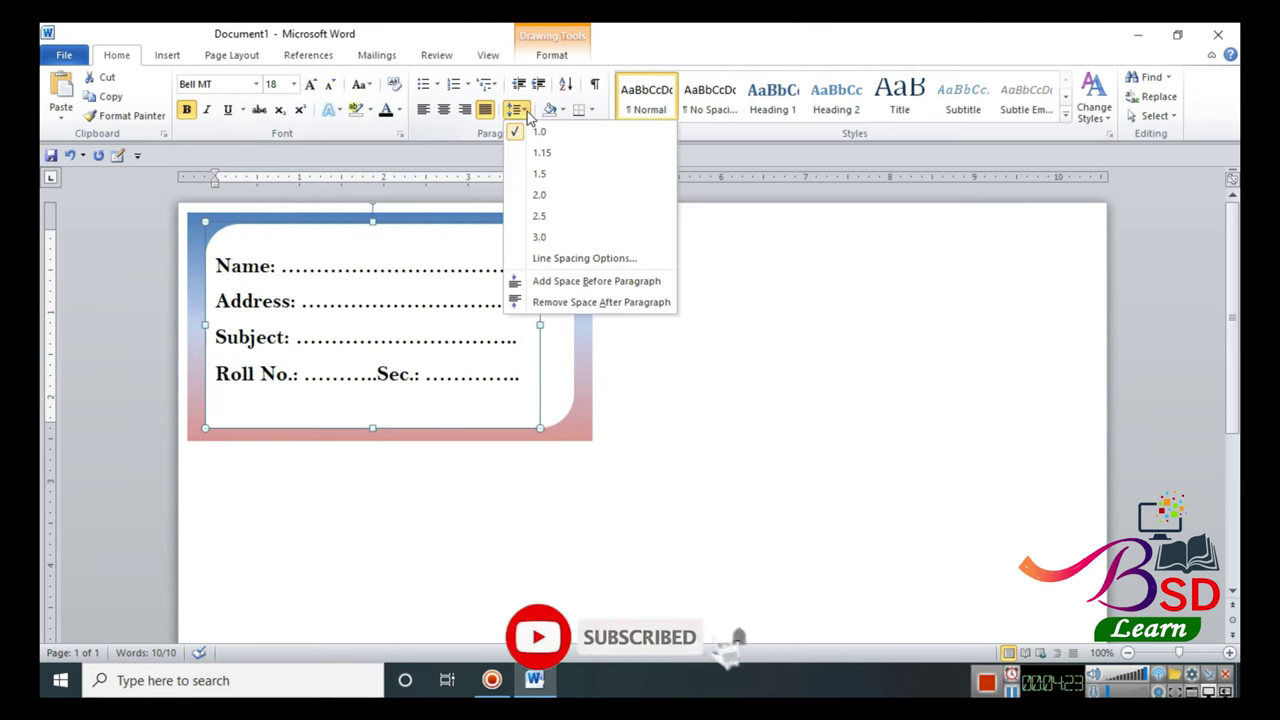
pyautogui.click(541, 175)
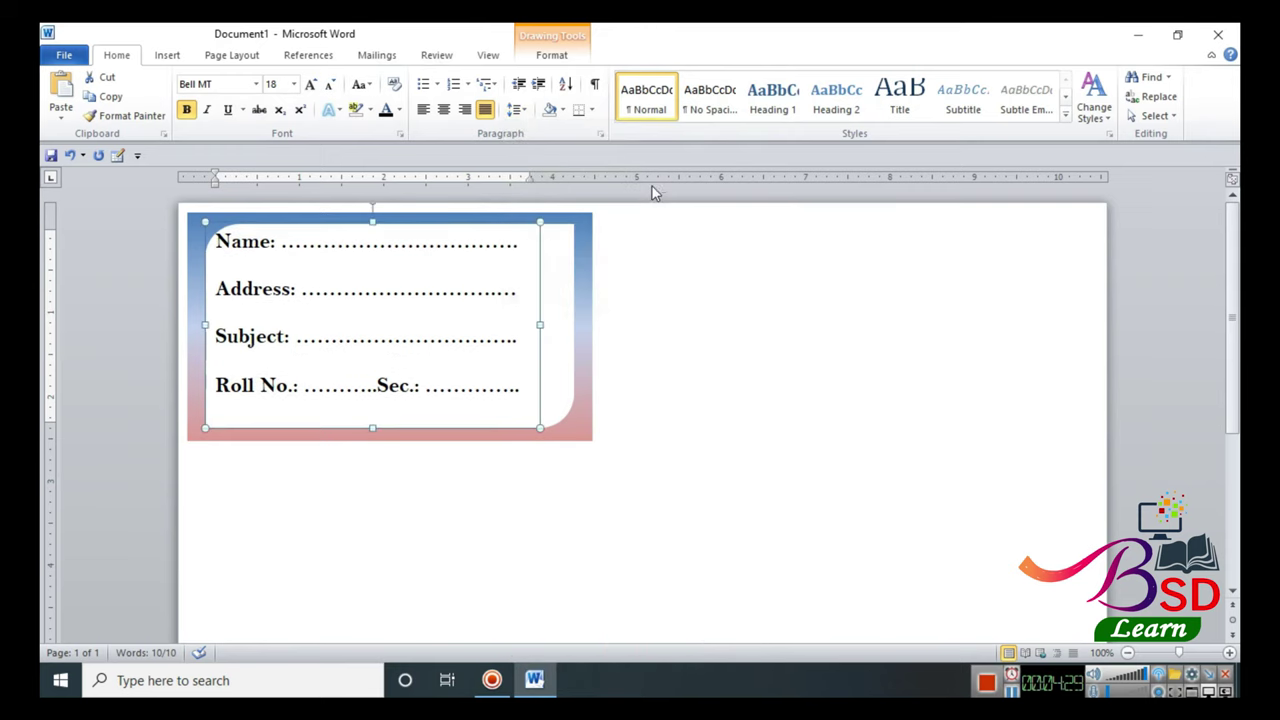
pyautogui.press('Down')
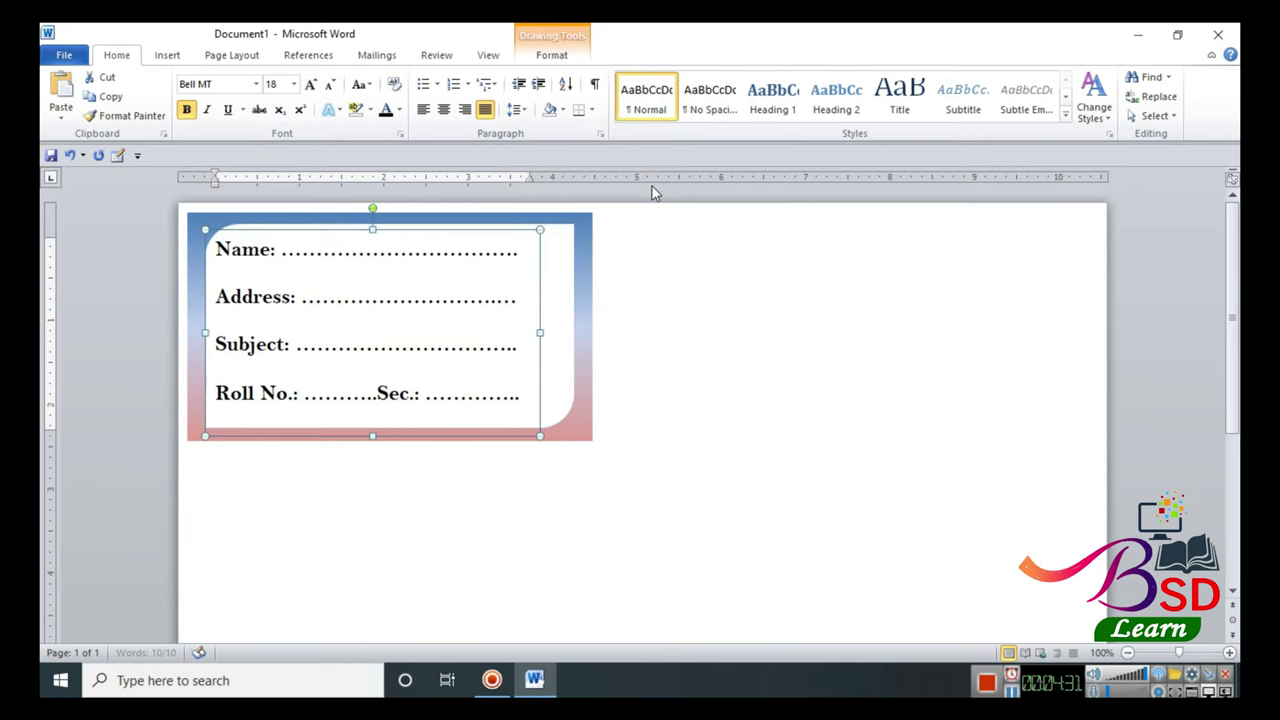
pyautogui.click(854, 229)
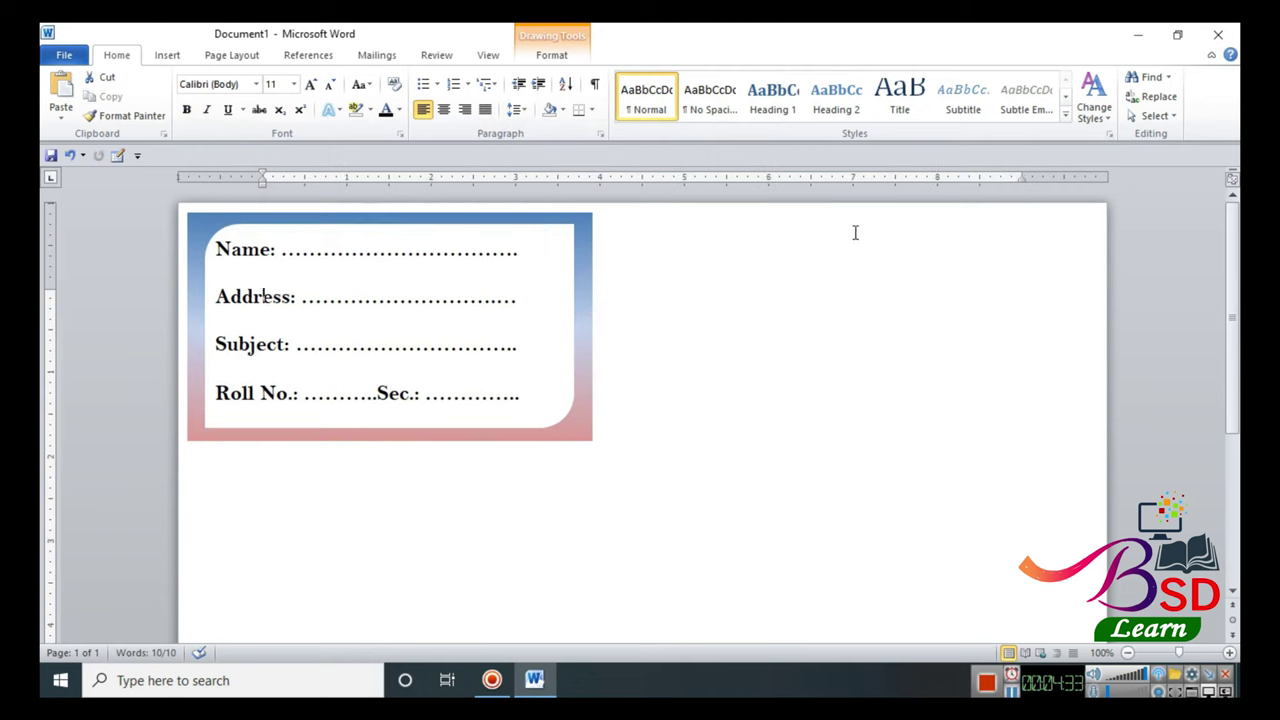
# - Group the field text box, white rounded panel and gradient frame into one card
pyautogui.click(586, 422)
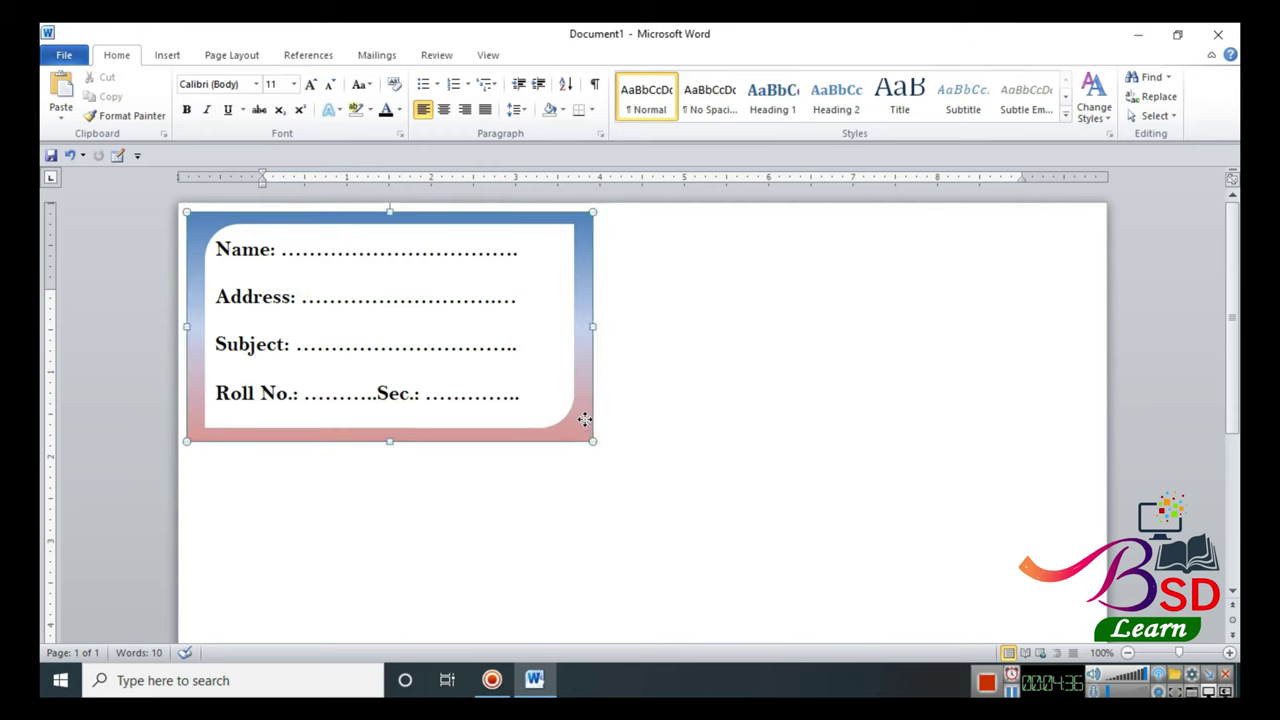
pyautogui.click(510, 395)
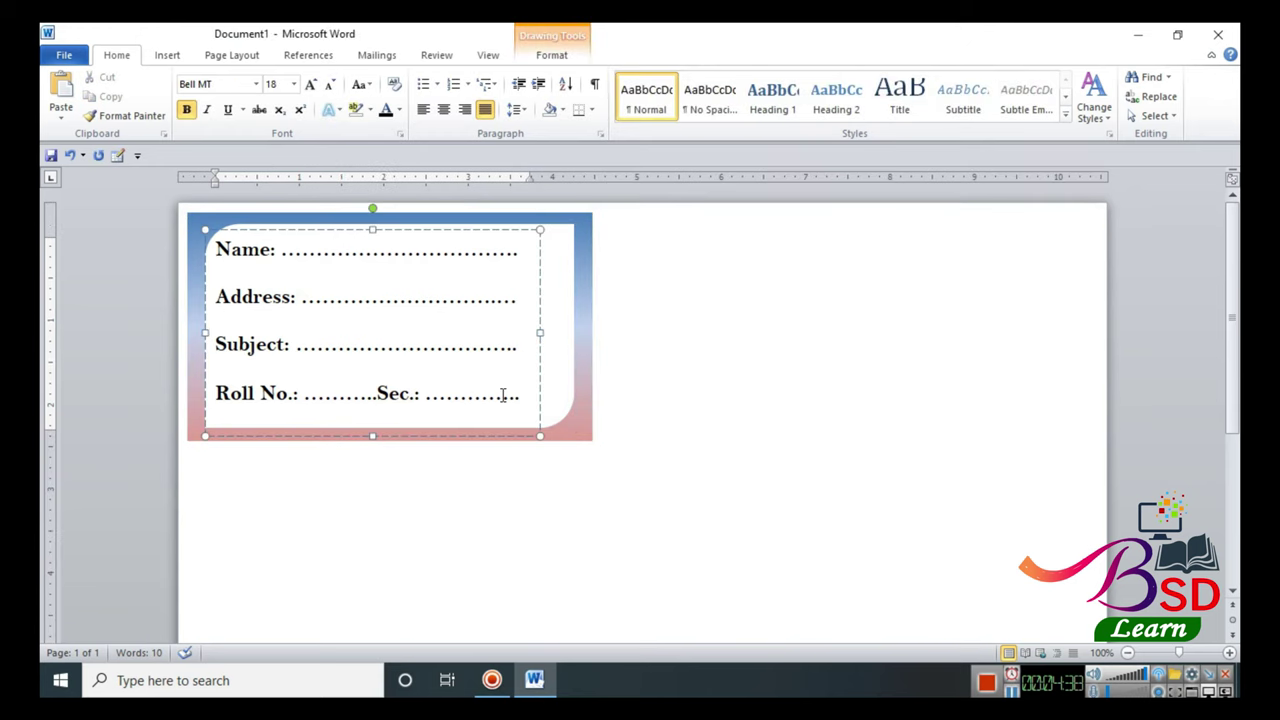
pyautogui.click(557, 312)
pyautogui.keyDown('shift'); pyautogui.click(590, 300); pyautogui.keyUp('shift')
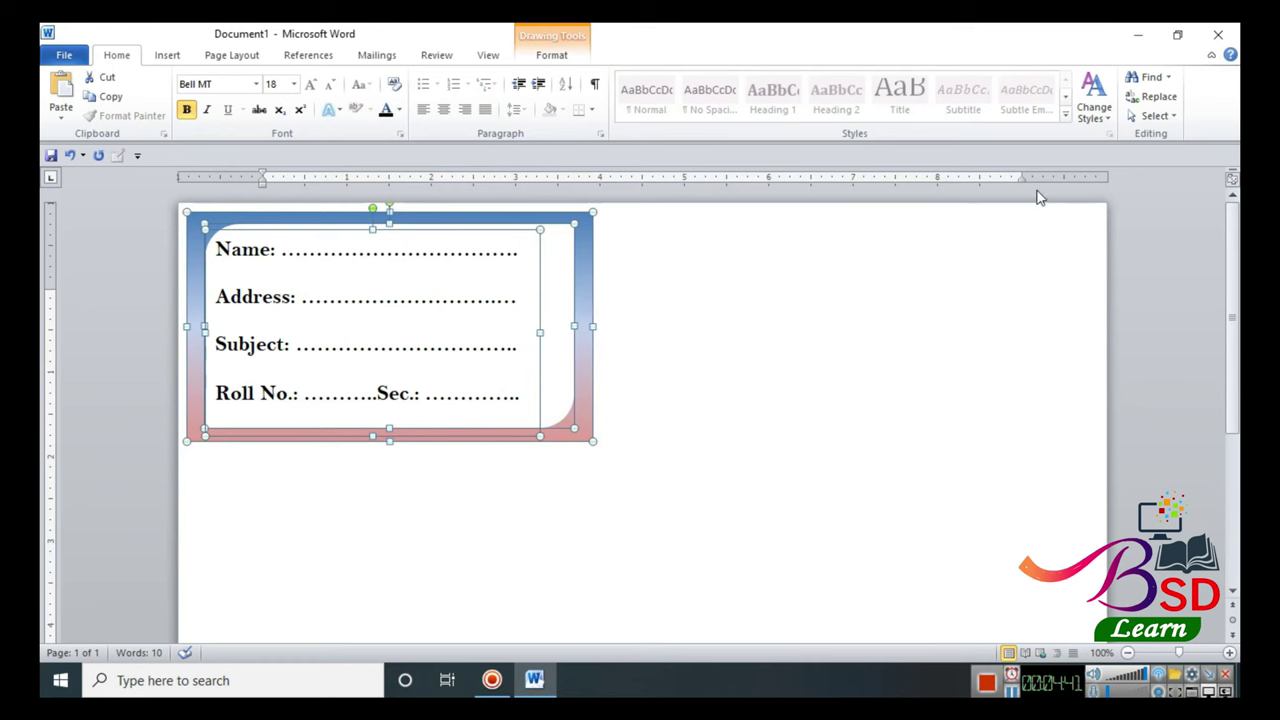
pyautogui.click(566, 60)
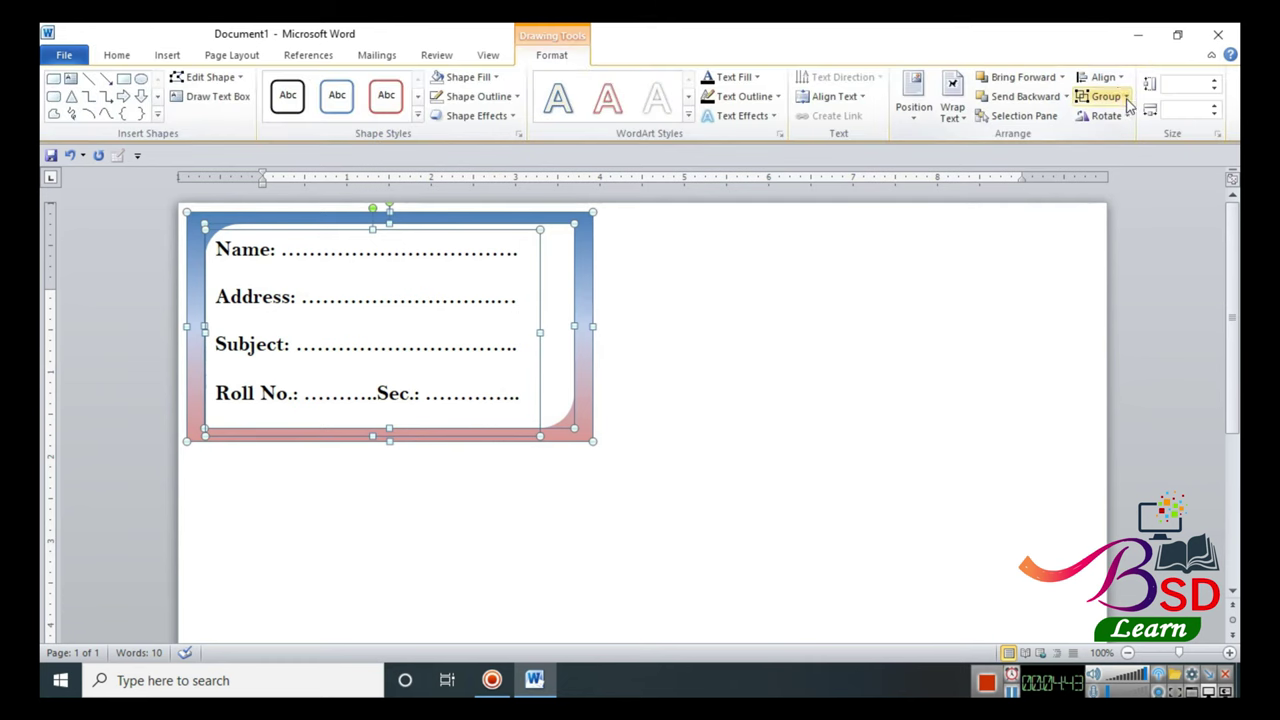
pyautogui.click(1108, 96)
pyautogui.click(1118, 118)
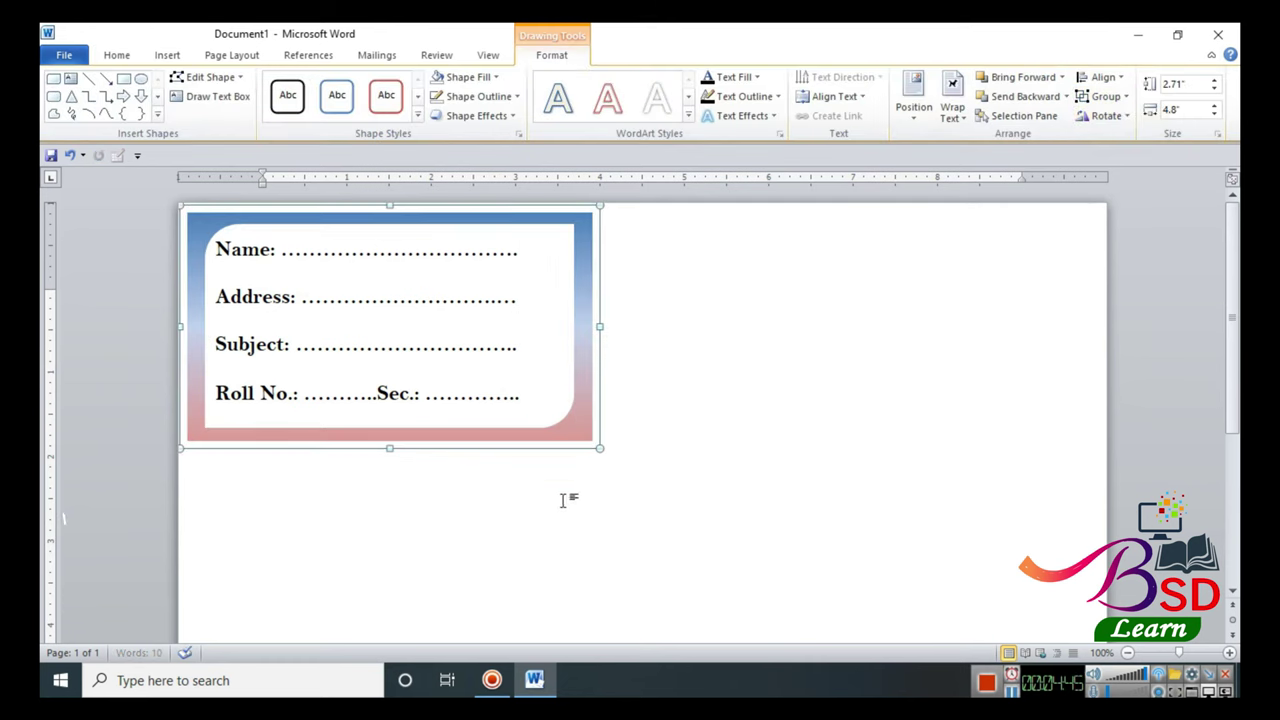
# - Copy the card into the top-right, middle-left and middle-right positions
pyautogui.hotkey('ctrl', 'c')
pyautogui.hotkey('ctrl', 'v')
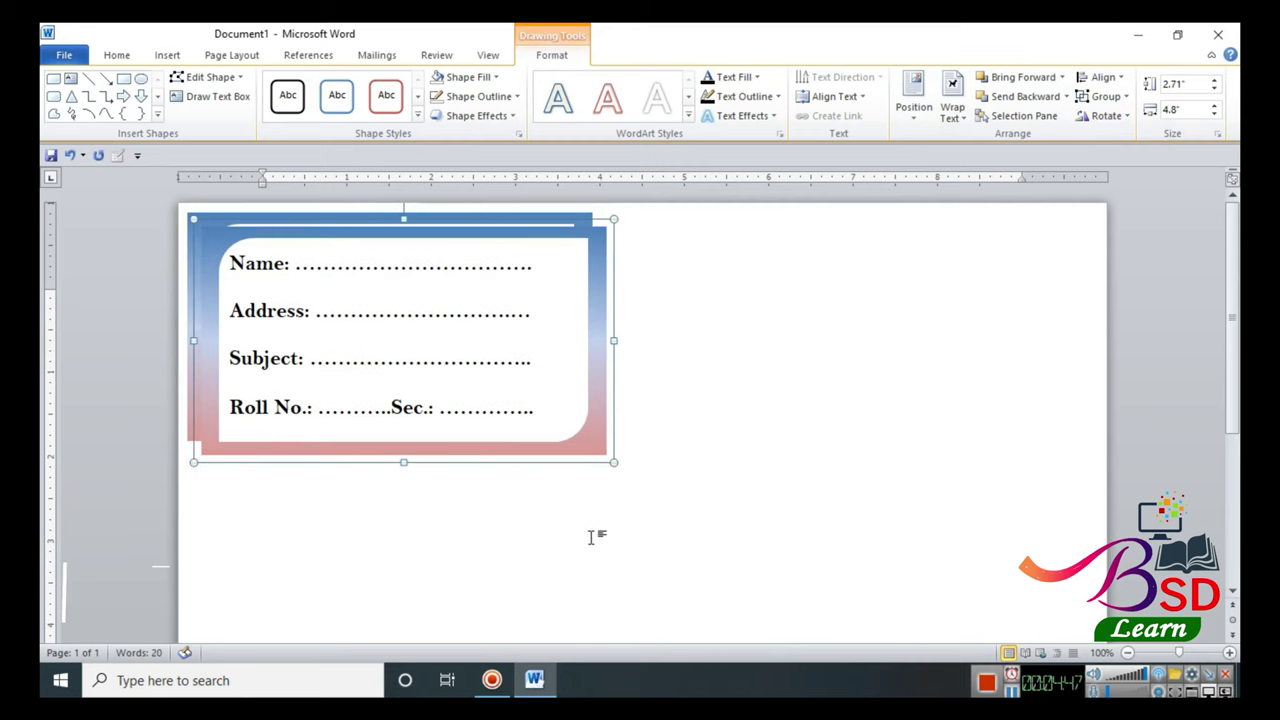
pyautogui.moveTo(586, 449)
pyautogui.mouseDown()
pyautogui.moveTo(888, 391)
pyautogui.moveTo(1013, 438)
pyautogui.mouseUp()
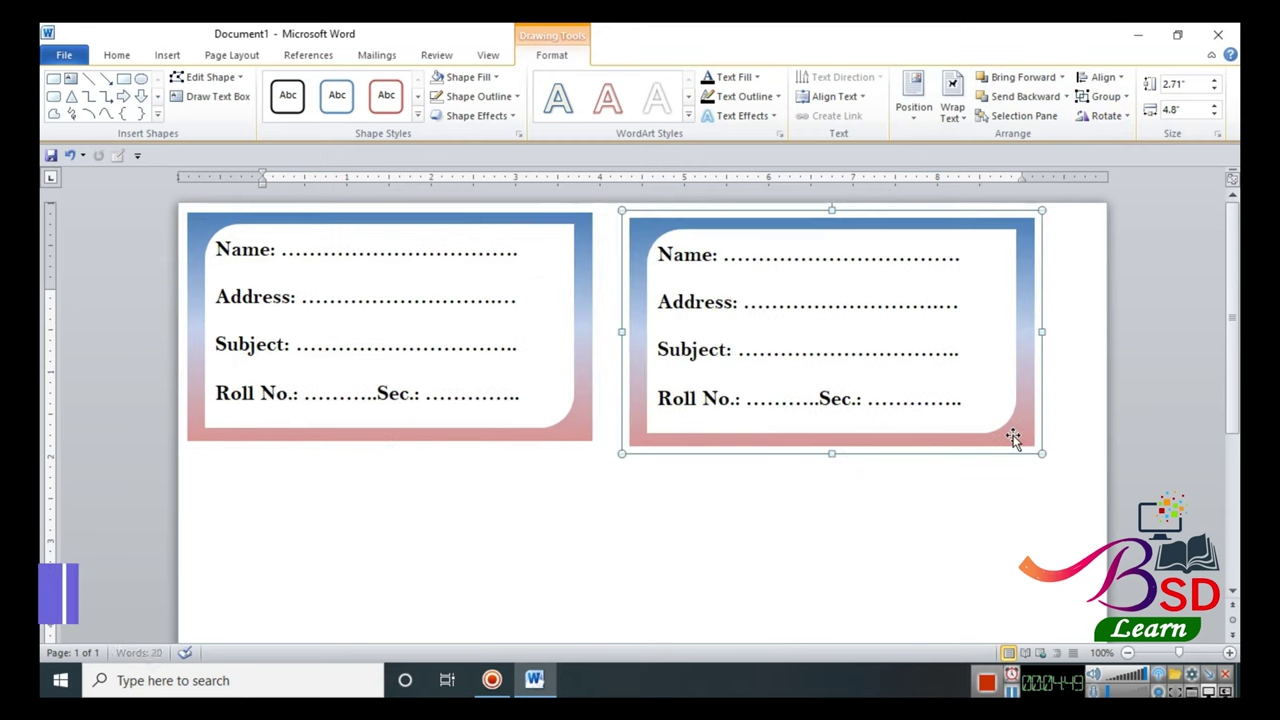
pyautogui.scroll(-3, 843, 486)
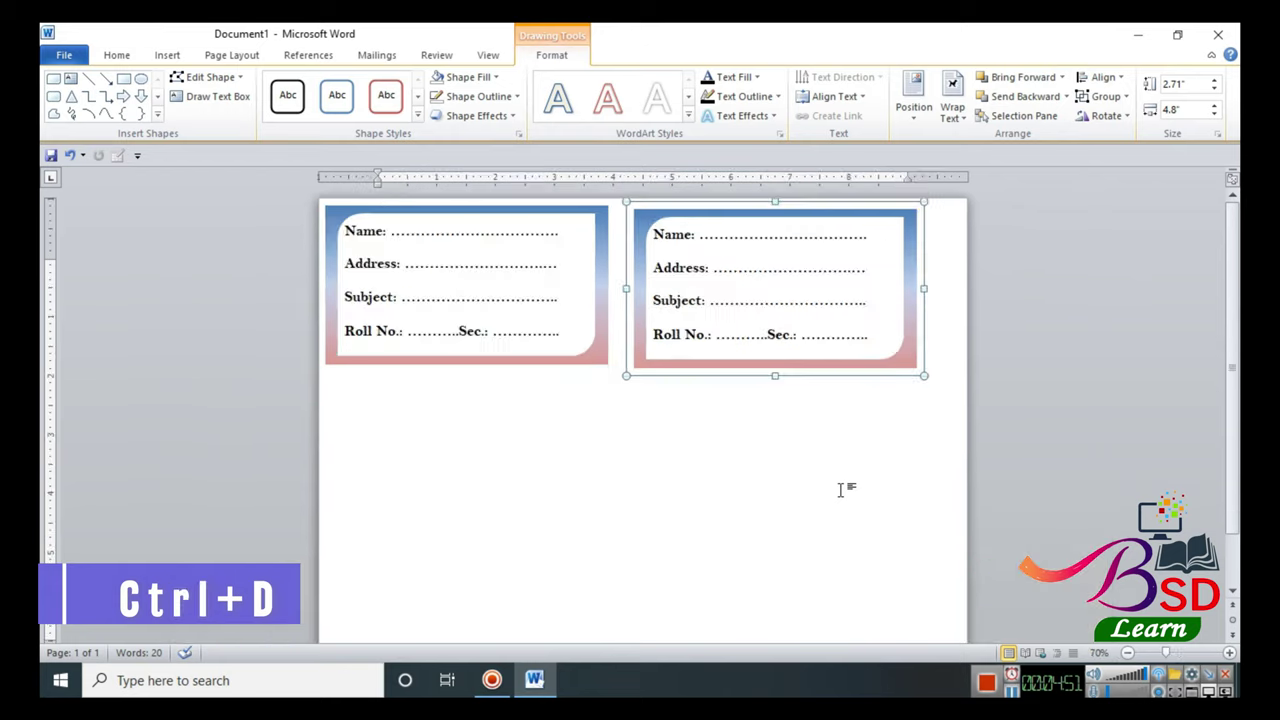
pyautogui.click(882, 396)
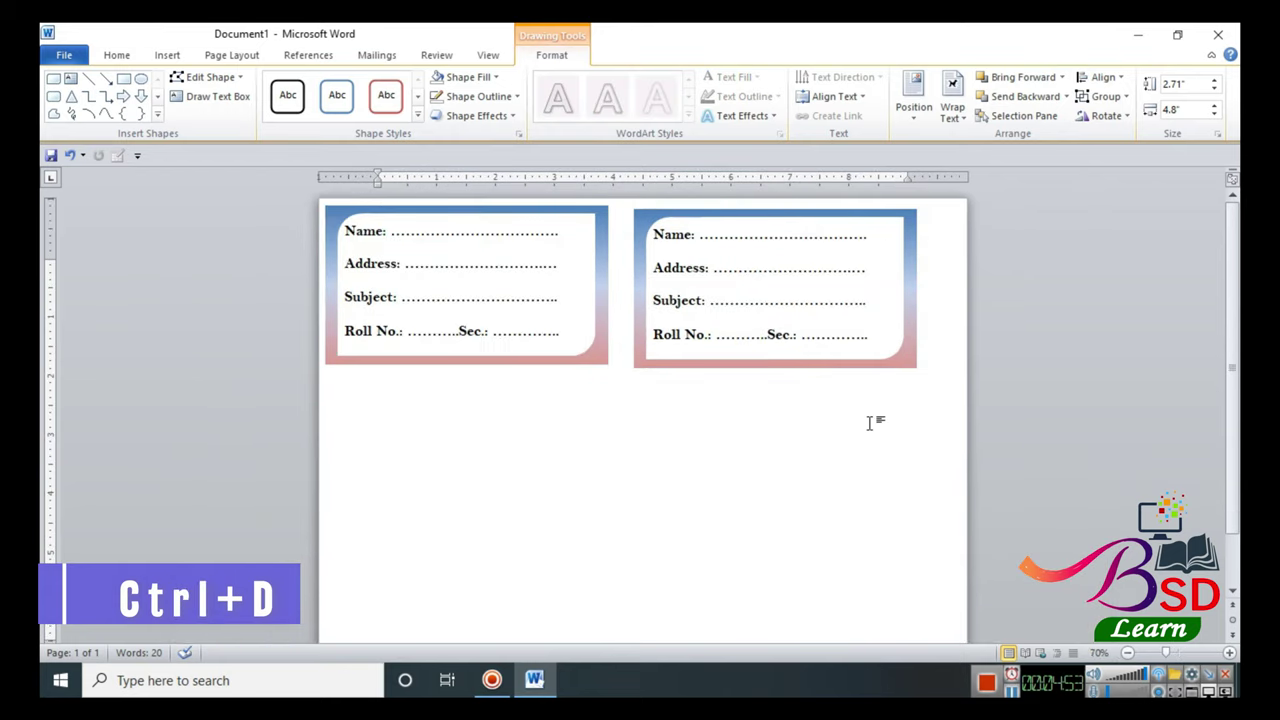
pyautogui.click(874, 367)
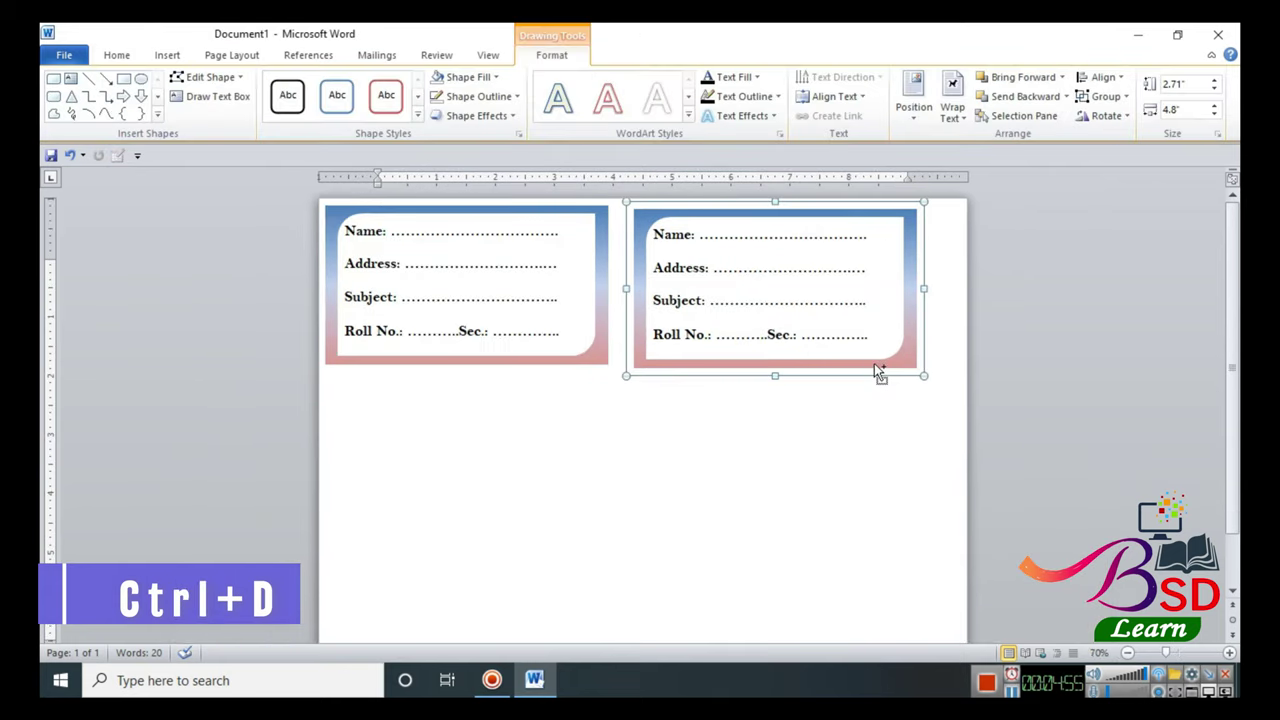
pyautogui.hotkey('ctrl', 'd')
pyautogui.moveTo(858, 388); pyautogui.dragTo(538, 550)
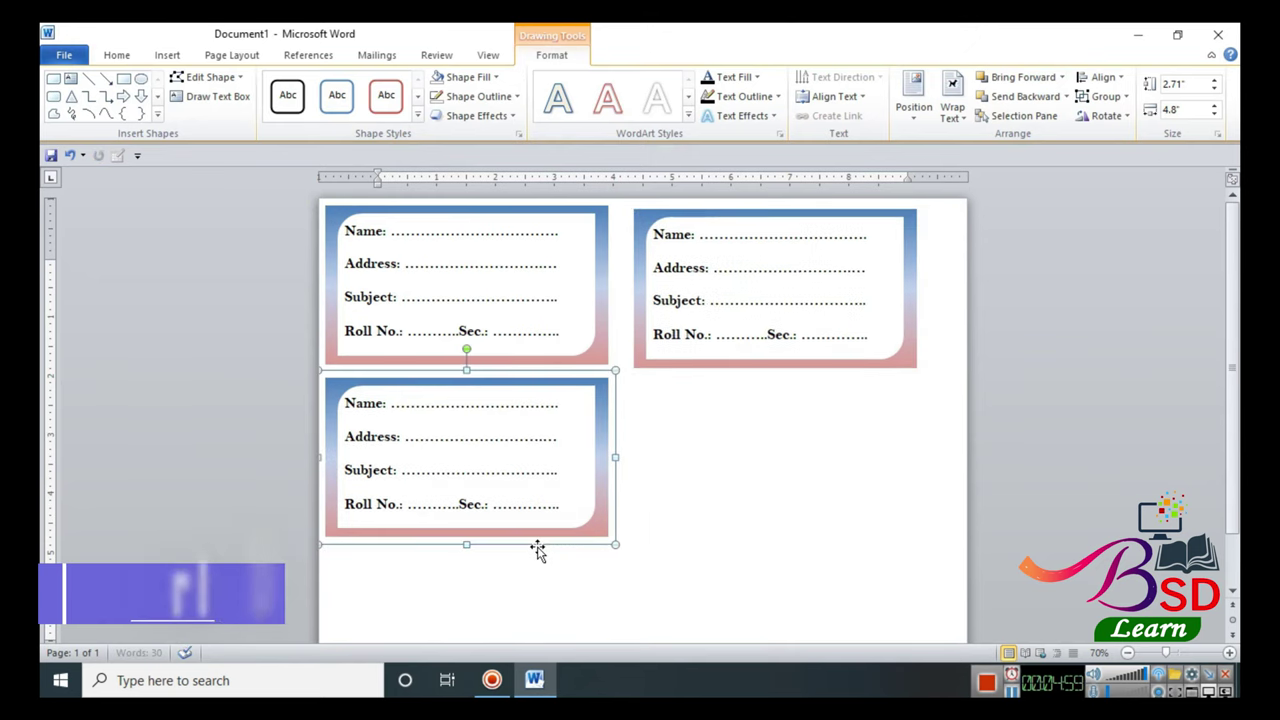
pyautogui.hotkey('ctrl', 'd')
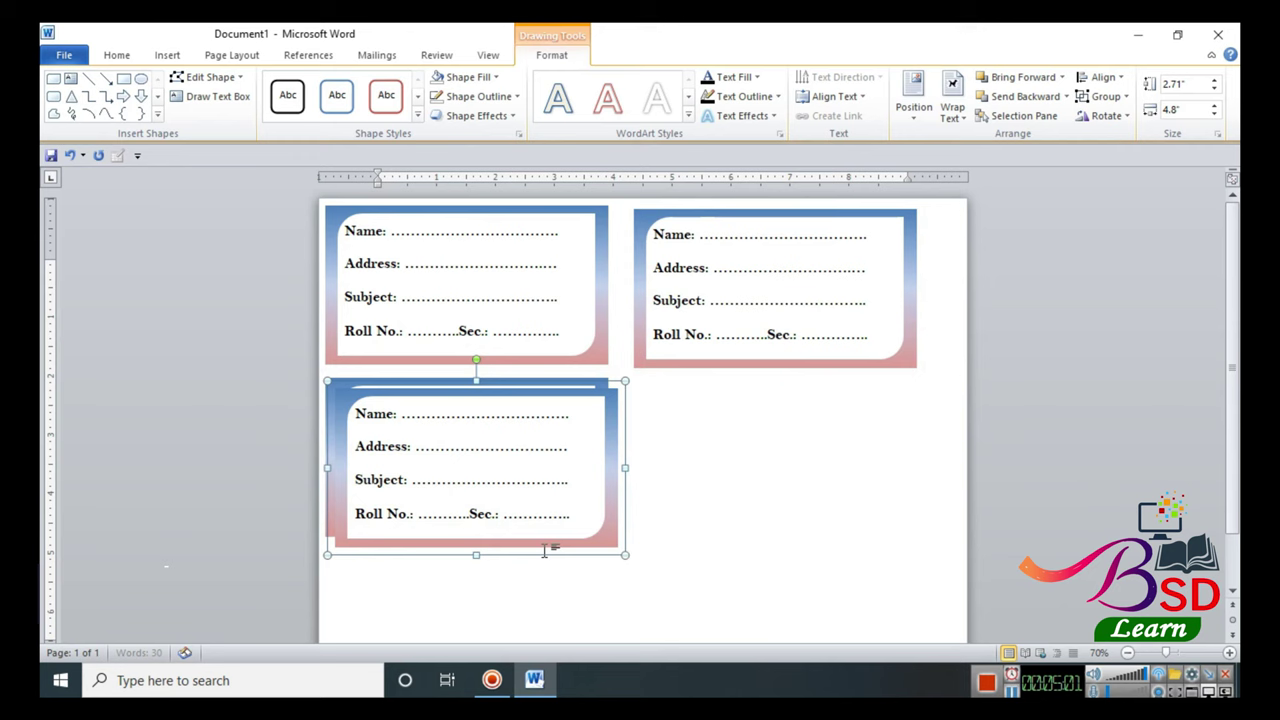
pyautogui.moveTo(549, 553); pyautogui.dragTo(846, 551)
# - Add two more card copies in the bottom-left and bottom-right slots, completing the 2x3 grid
pyautogui.scroll(-2, 832, 548)
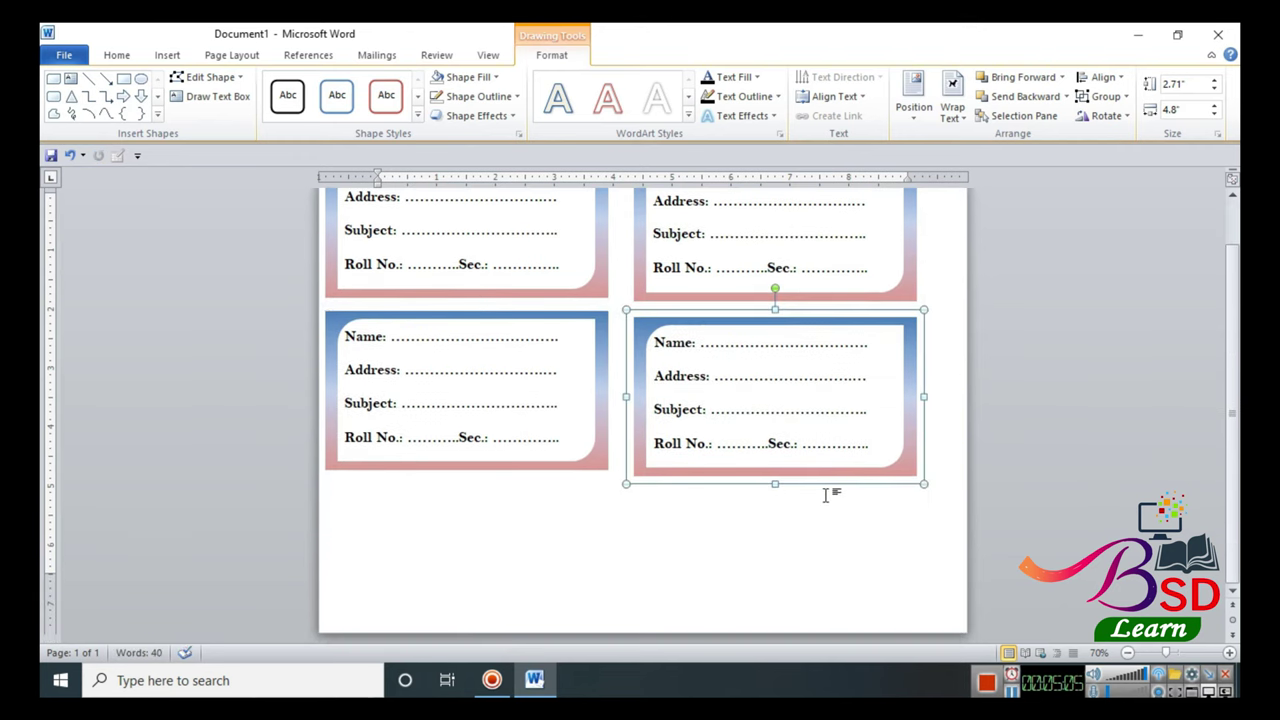
pyautogui.moveTo(822, 486); pyautogui.dragTo(818, 481)
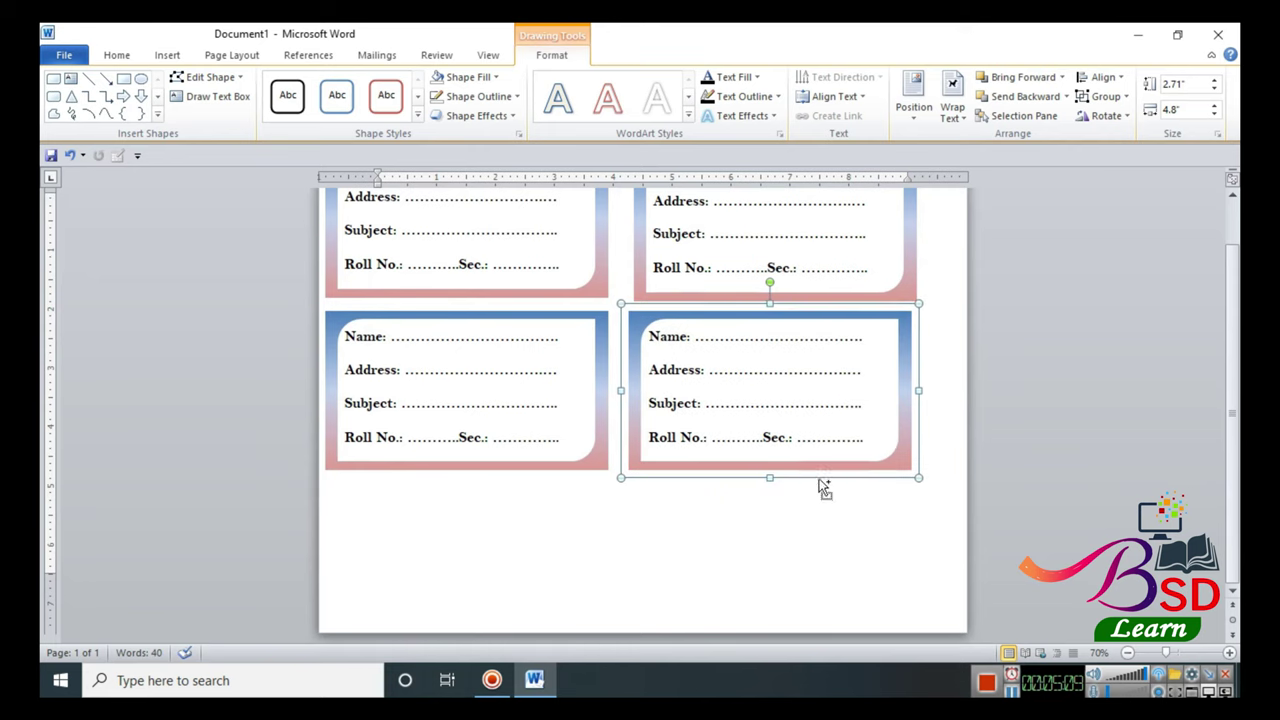
pyautogui.hotkey('ctrl', 'v')
pyautogui.moveTo(826, 496); pyautogui.dragTo(513, 645)
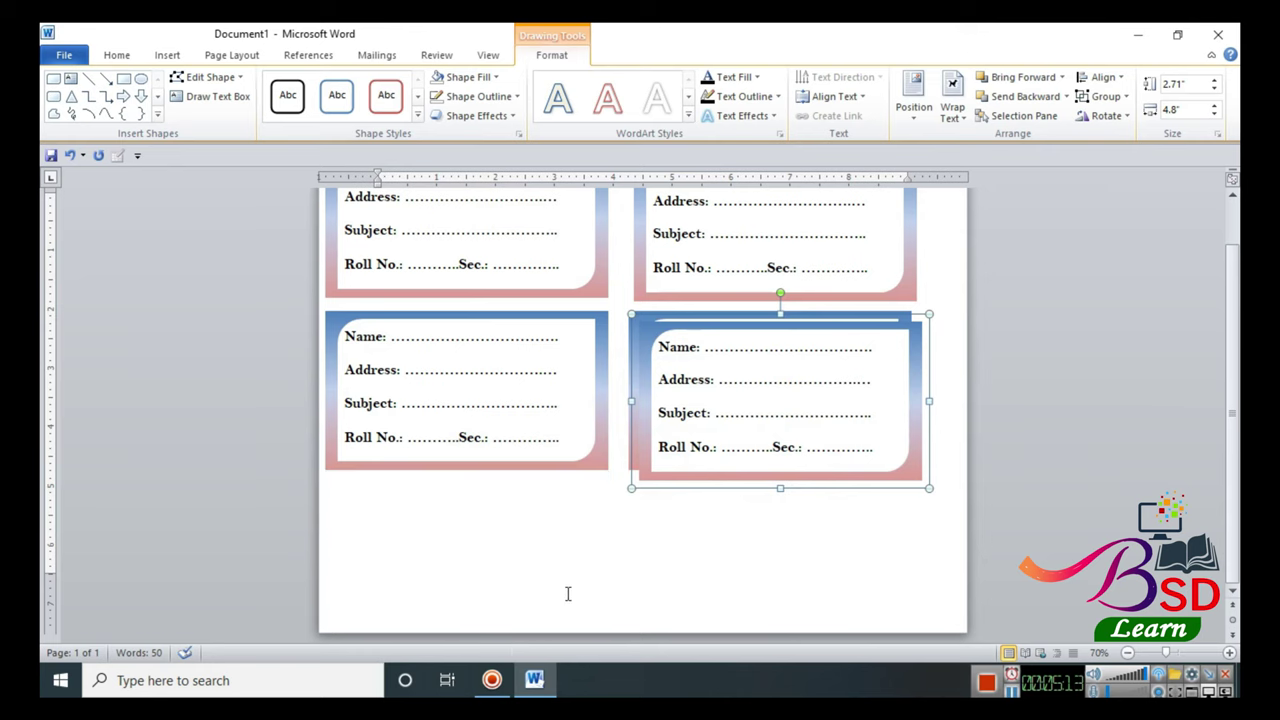
pyautogui.moveTo(688, 490); pyautogui.dragTo(373, 636)
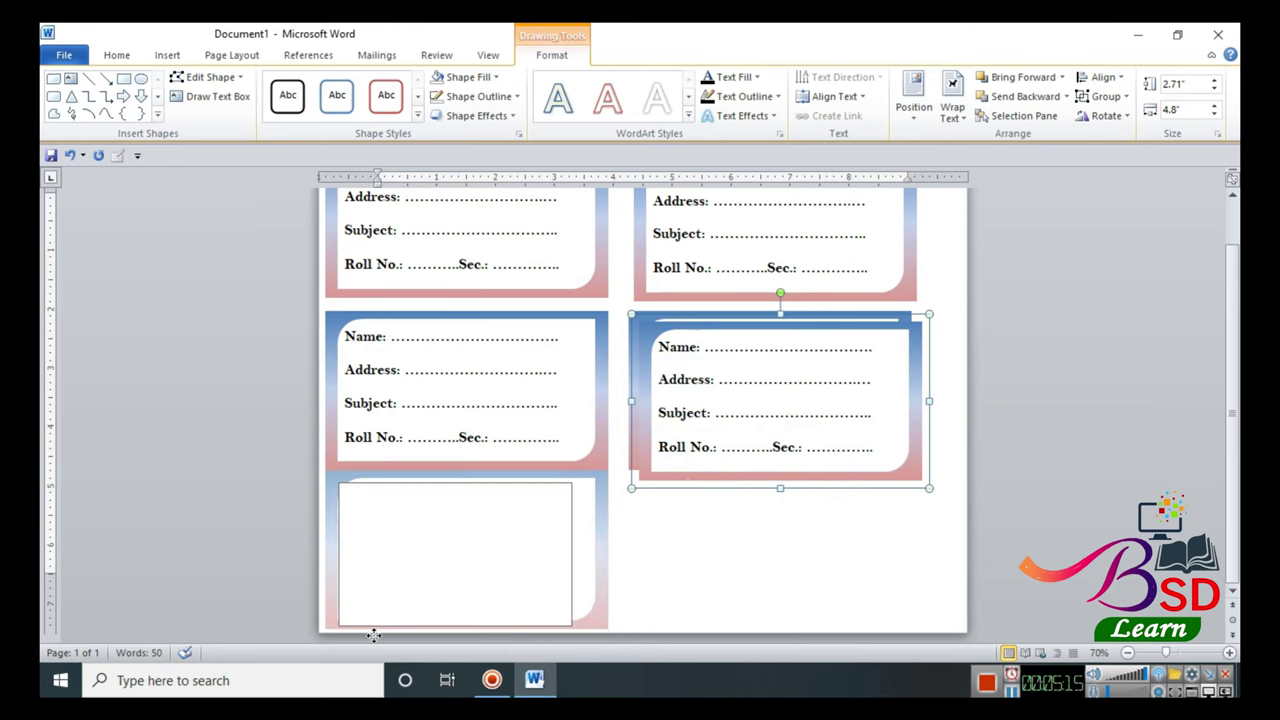
pyautogui.click(748, 467)
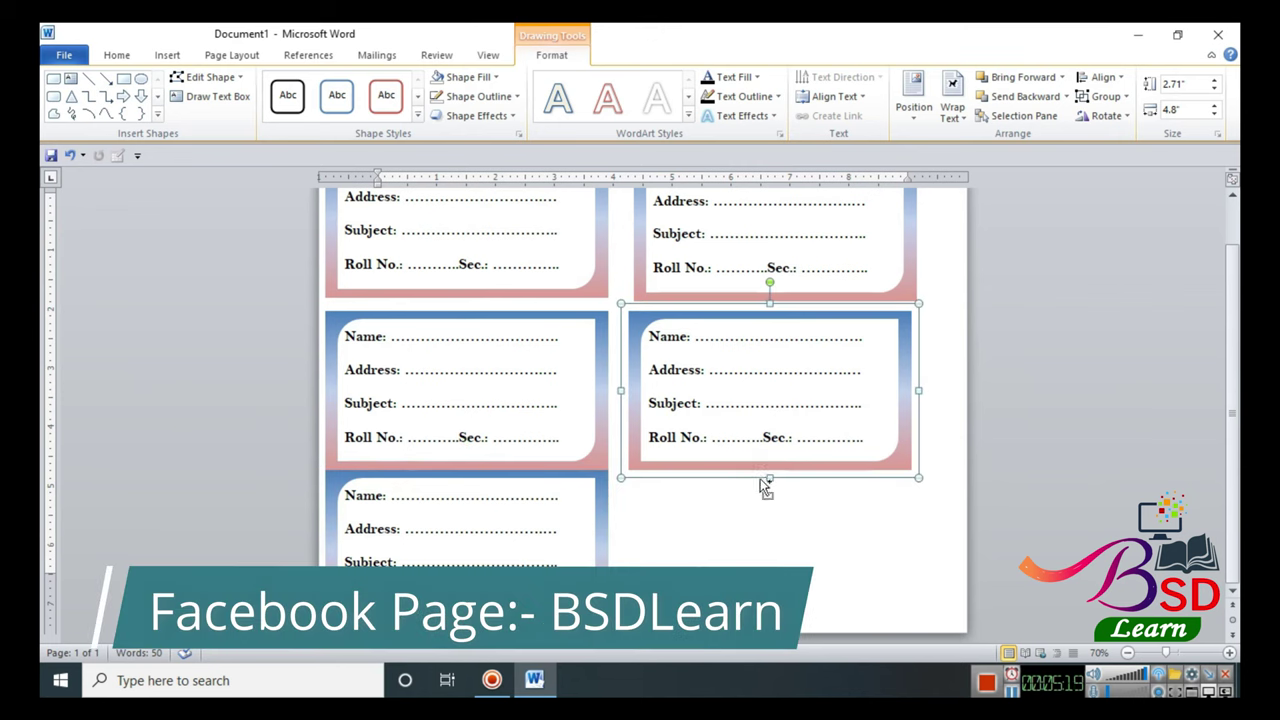
pyautogui.hotkey('ctrl', 'v')
pyautogui.moveTo(750, 490); pyautogui.dragTo(742, 636)
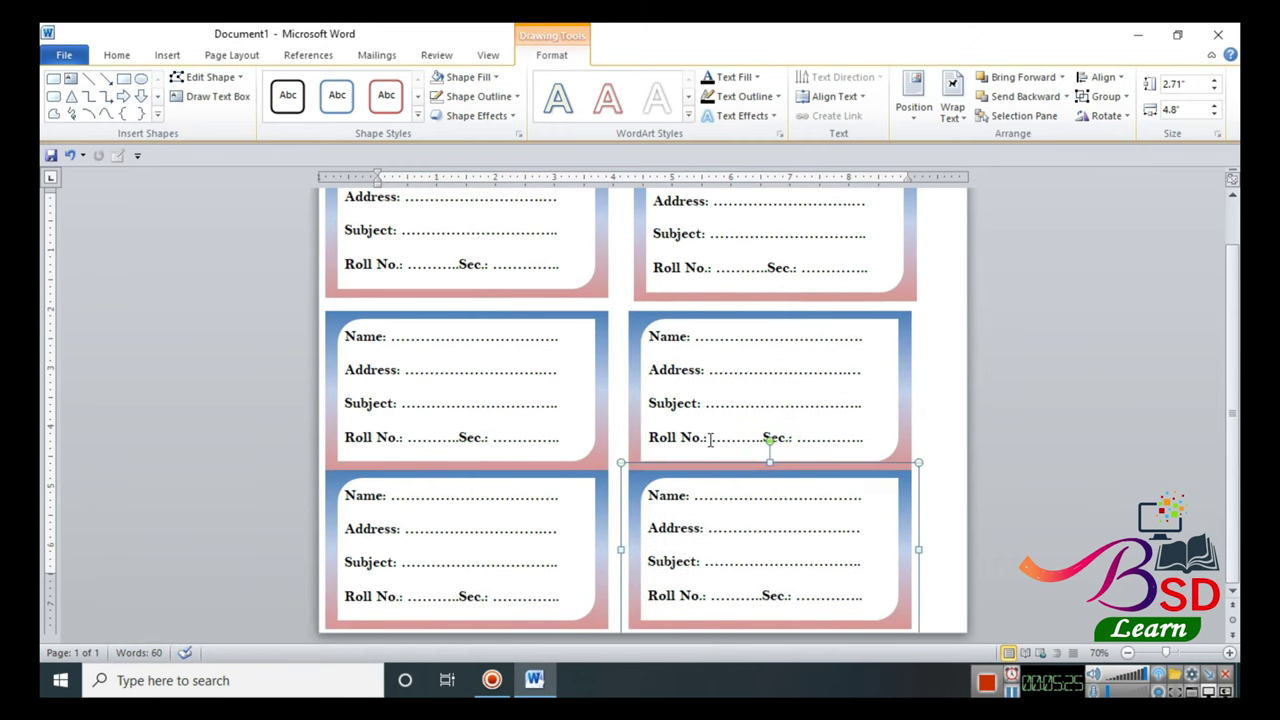
pyautogui.scroll(2, 710, 440)
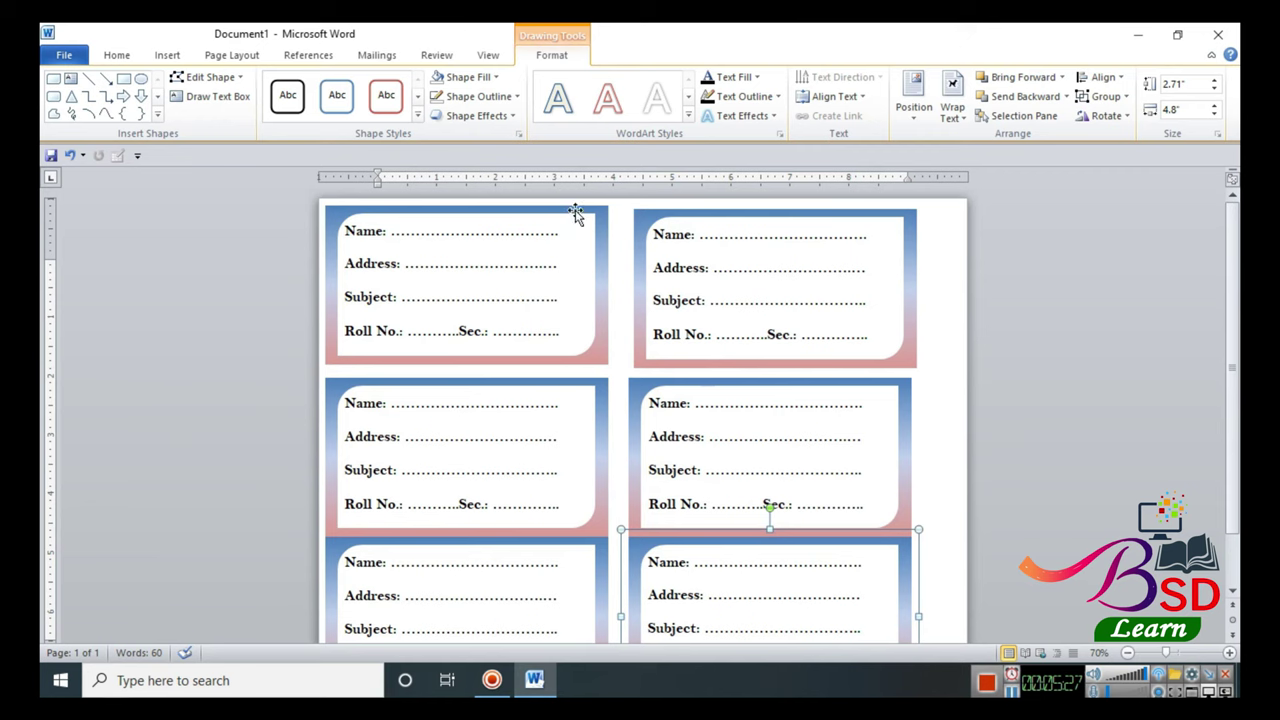
# - Nudge the top-left and top-right cards upward so the top row lines up
pyautogui.click(576, 215)
pyautogui.press('Up')
pyautogui.press('Up')
pyautogui.press('Up')
pyautogui.press('Up')
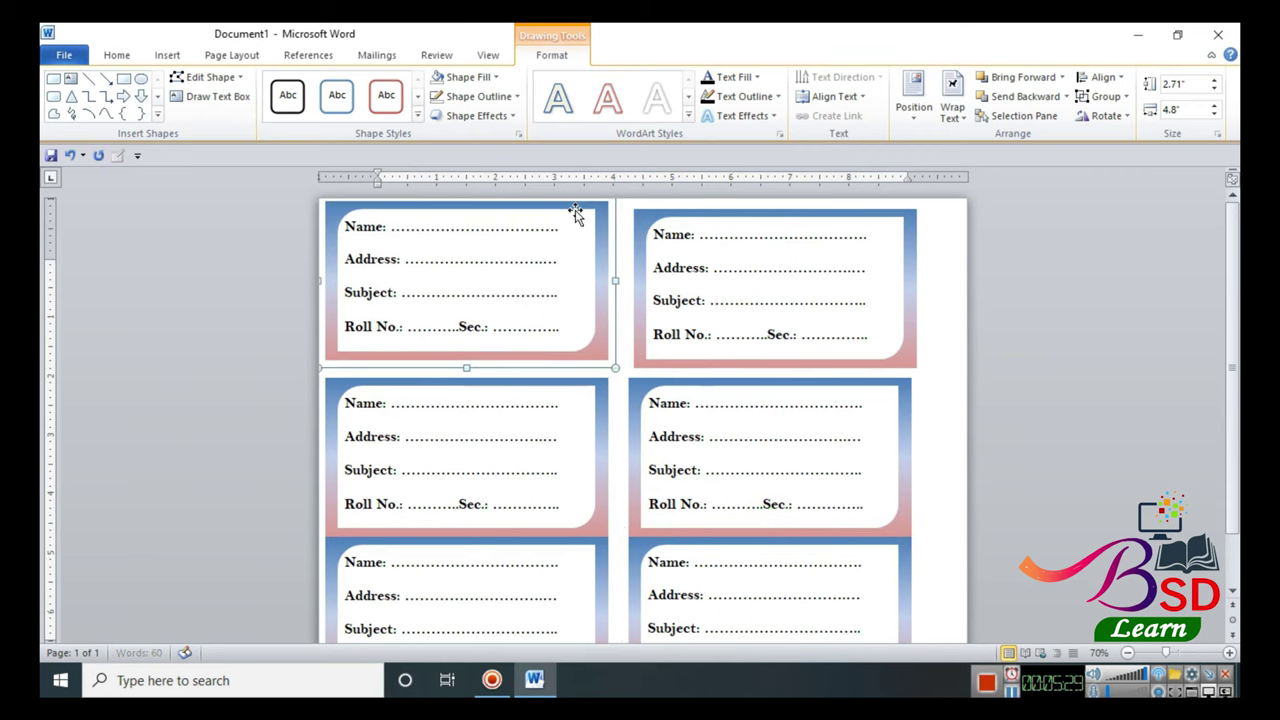
pyautogui.click(695, 216)
pyautogui.press('Up')
pyautogui.press('Up')
pyautogui.press('Up')
pyautogui.press('Up')
pyautogui.press('Up')
pyautogui.press('Up')
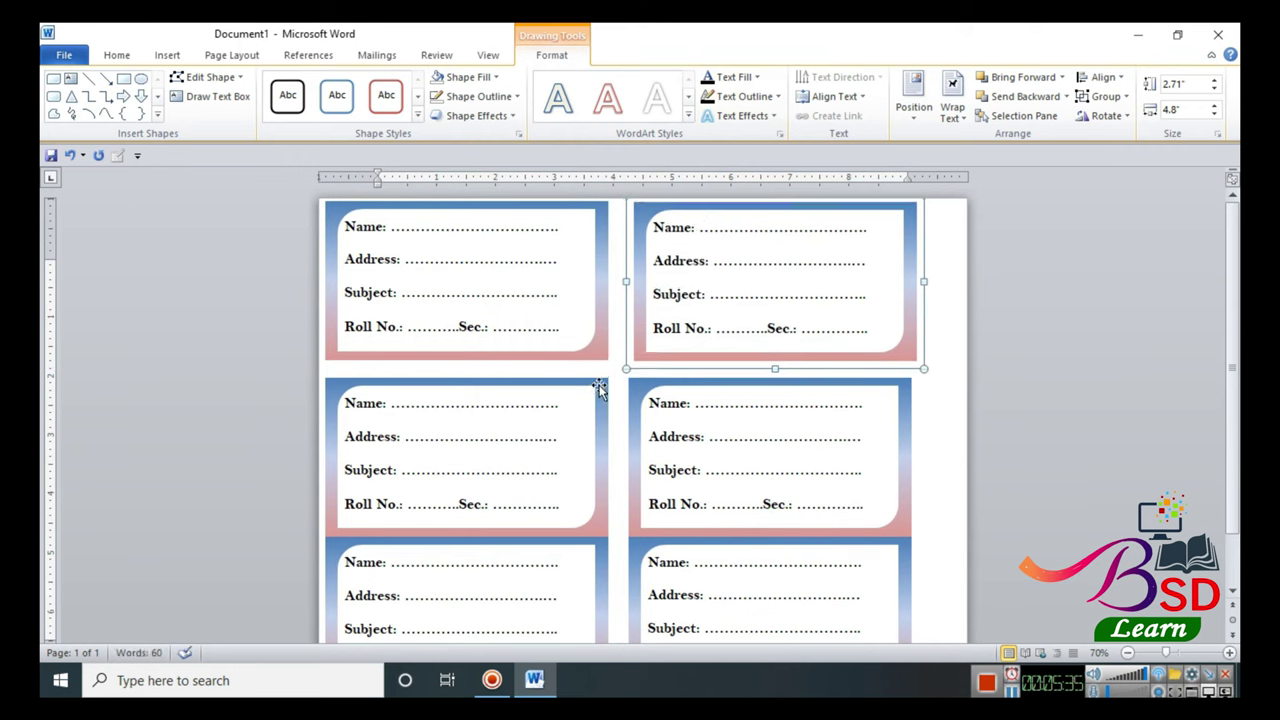
pyautogui.click(599, 385)
pyautogui.press('Up')
pyautogui.press('Up')
pyautogui.press('Up')
pyautogui.press('Up')
pyautogui.press('Up')
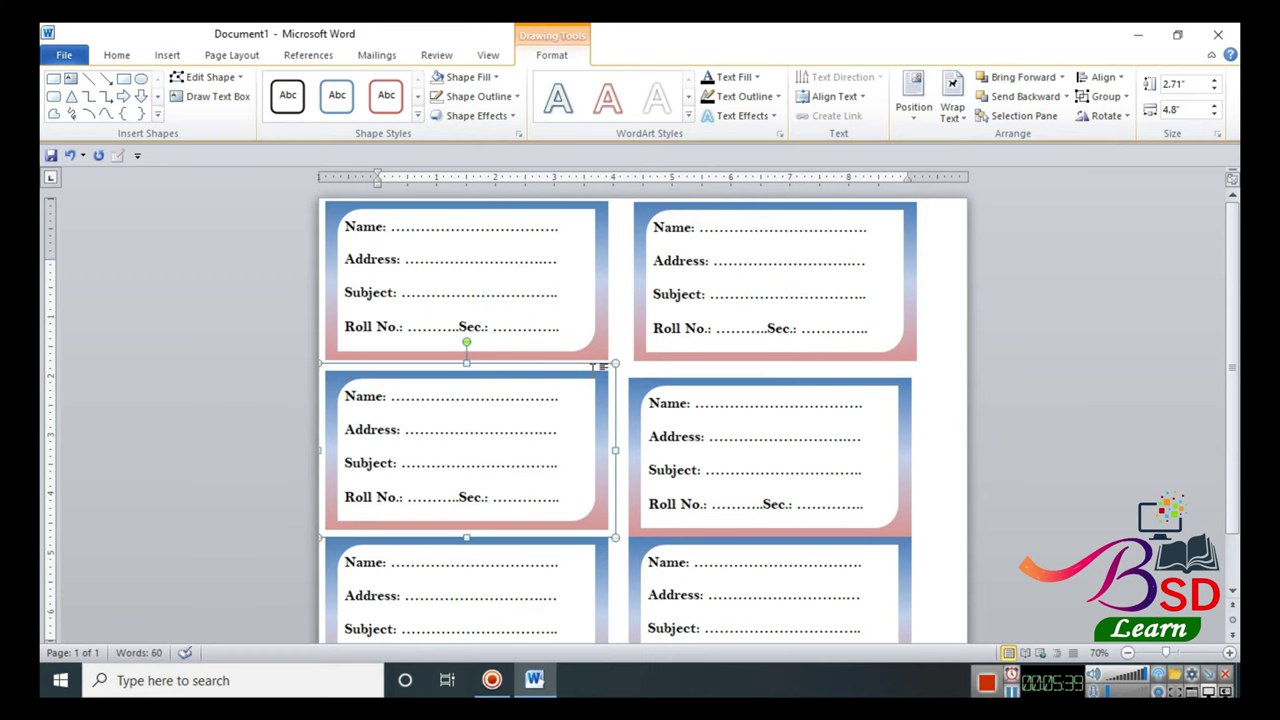
# - Nudge the middle-right card up and right into line with the rest of the grid
pyautogui.click(872, 387)
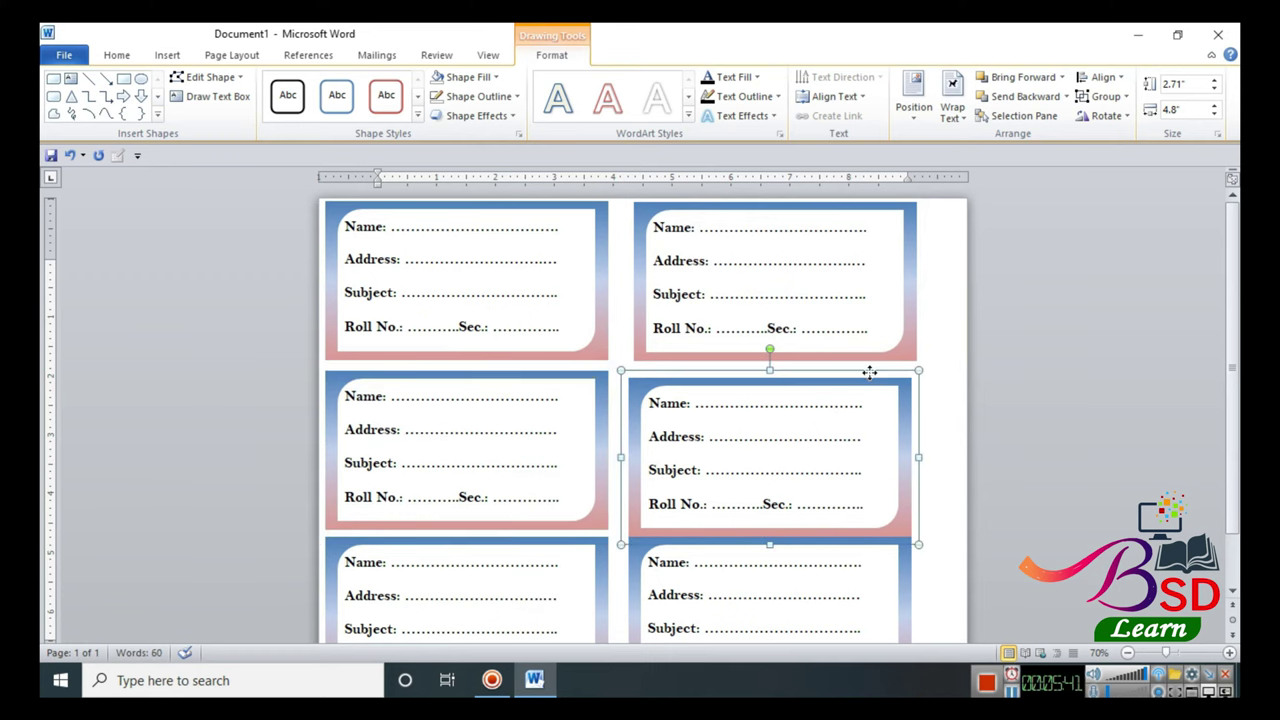
pyautogui.press('Up')
pyautogui.press('Up')
pyautogui.press('Up')
pyautogui.press('Up')
pyautogui.press('Right')
pyautogui.press('Right')
pyautogui.press('Right')
pyautogui.press('Right')
pyautogui.press('Up')
pyautogui.press('Up')
pyautogui.press('Right')
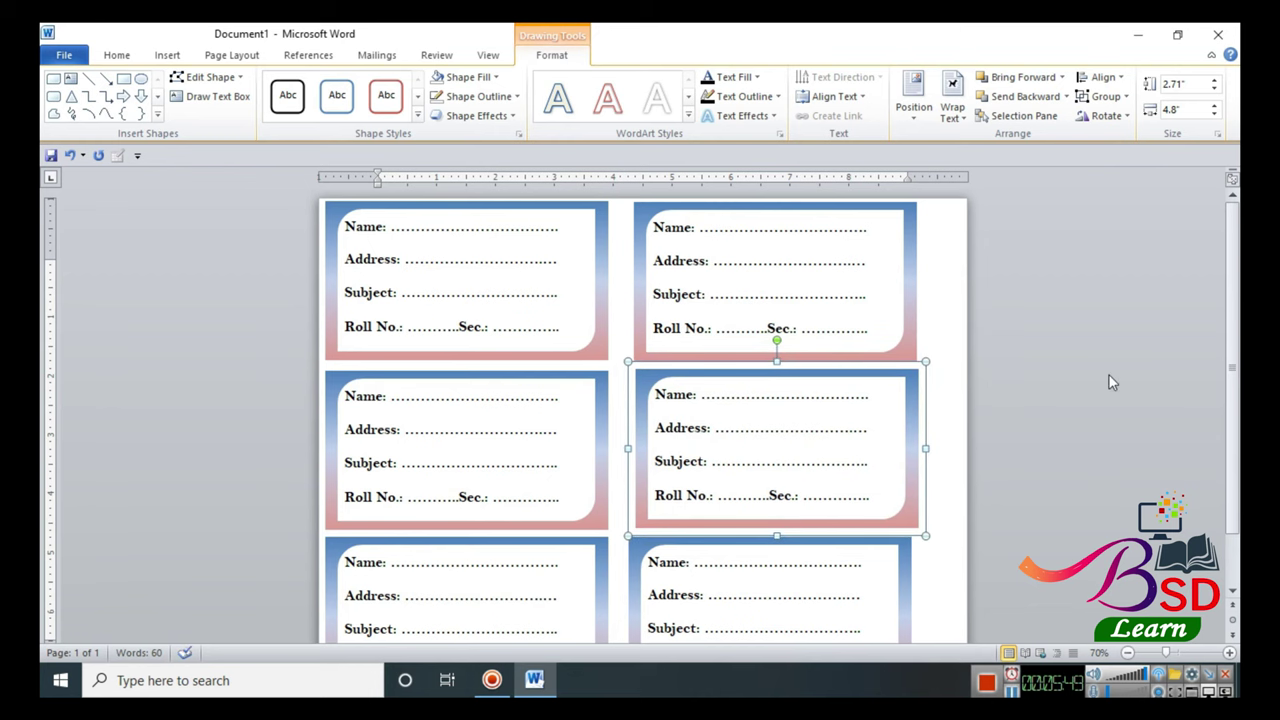
pyautogui.click(1109, 382)
pyautogui.click(831, 545)
pyautogui.press('Right')
pyautogui.press('Right')
pyautogui.press('Right')
pyautogui.press('Right')
pyautogui.press('Right')
pyautogui.press('Right')
pyautogui.press('Right')
pyautogui.press('Right')
pyautogui.click(1040, 403)
# - Insert cartoon picture 1 from Desktop\Youtube, set to In Front of Text
pyautogui.scroll(-4, 1030, 405)
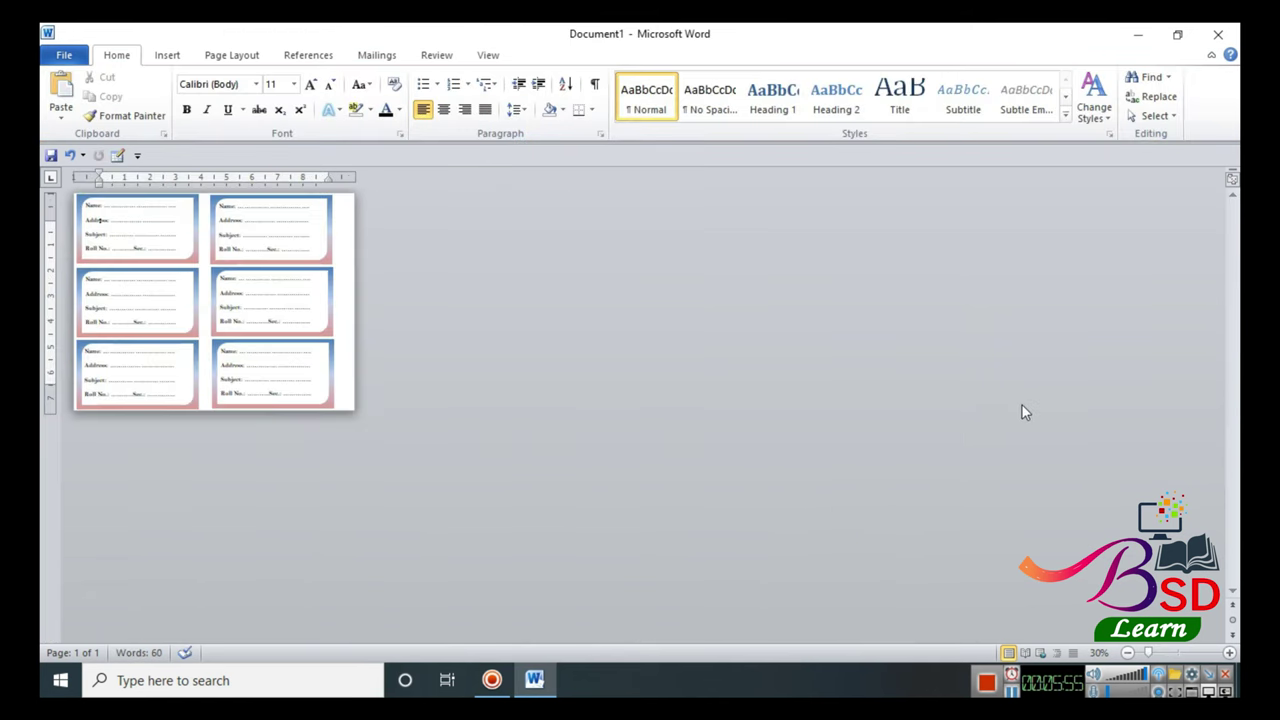
pyautogui.scroll(2, 594, 424)
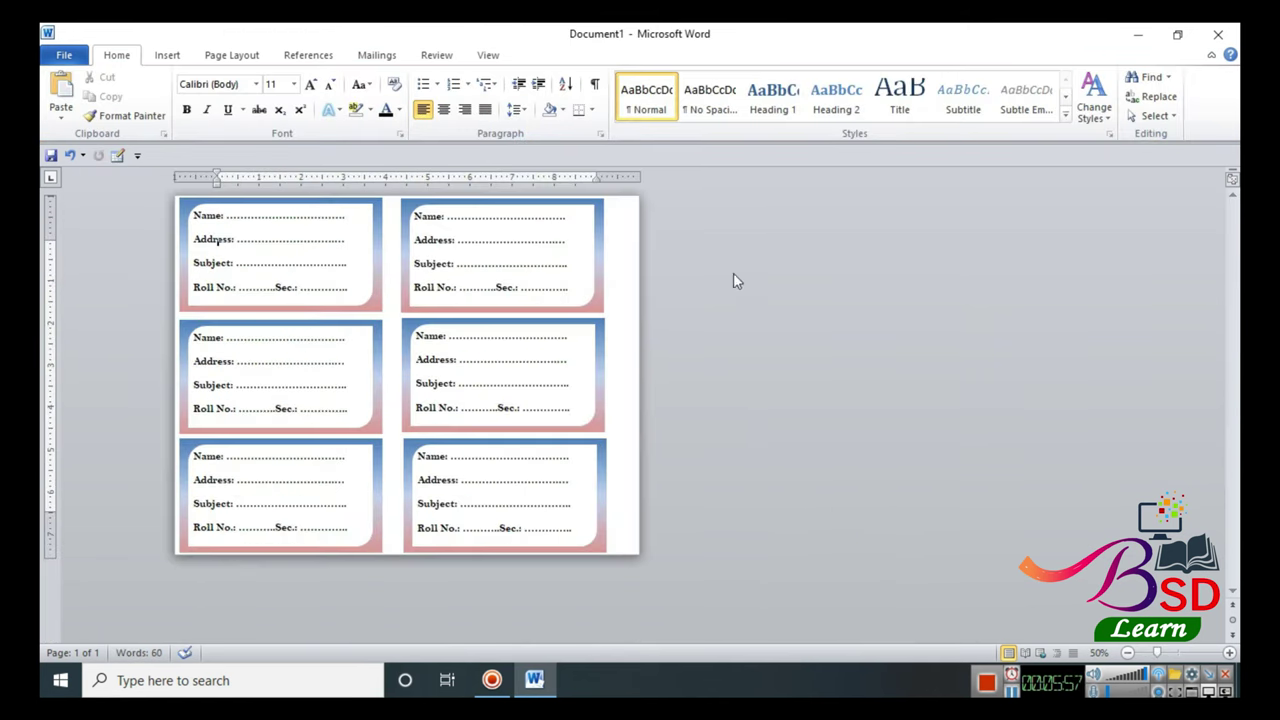
pyautogui.click(167, 55)
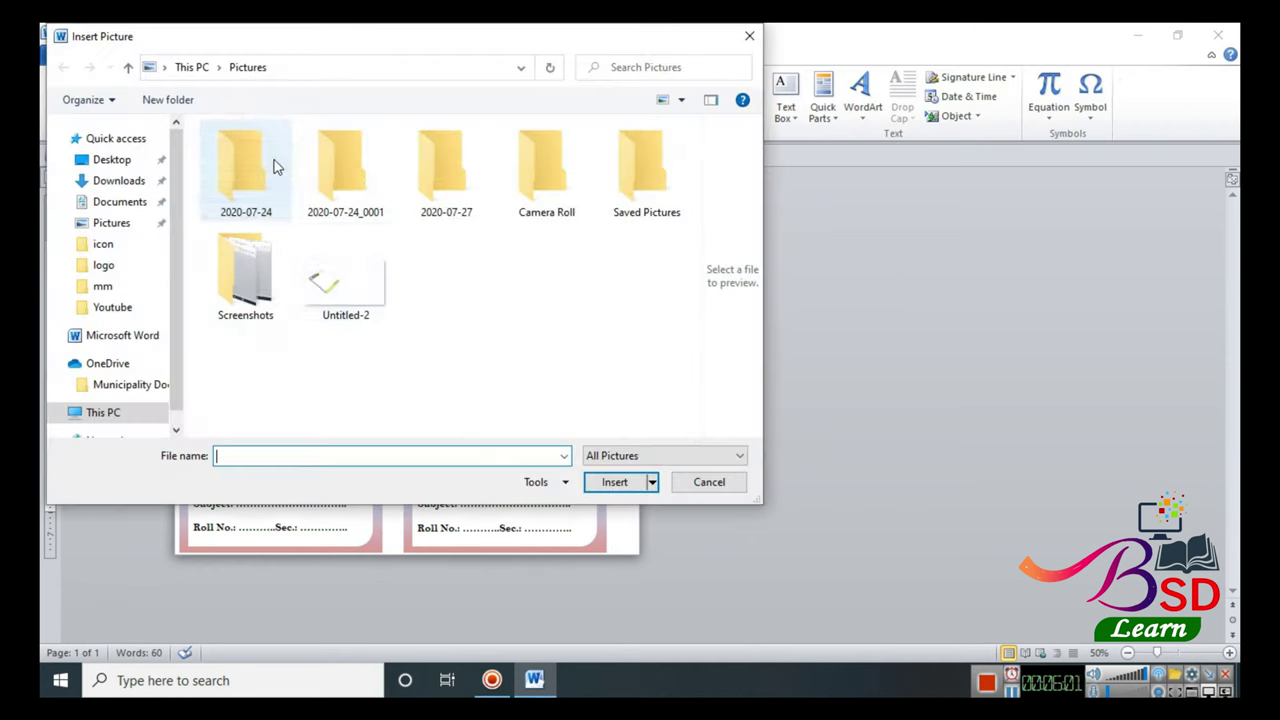
pyautogui.click(122, 161)
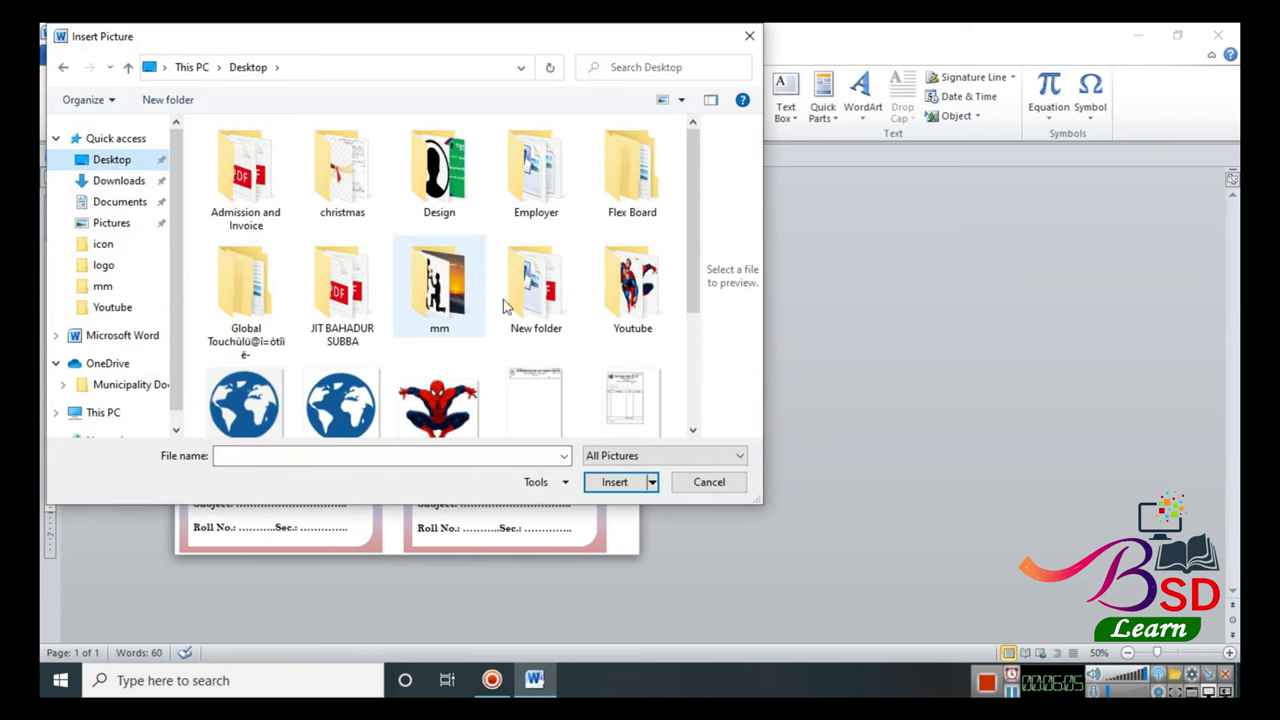
pyautogui.doubleClick(625, 292)
pyautogui.click(222, 190)
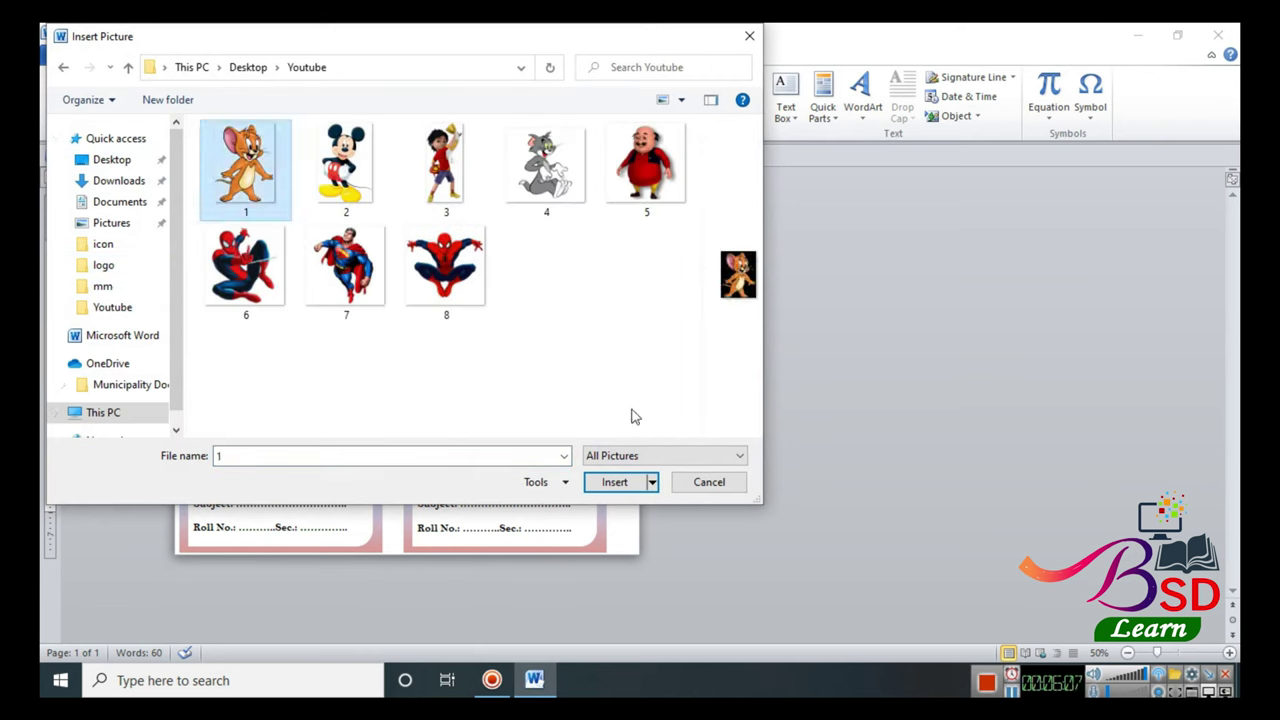
pyautogui.click(614, 482)
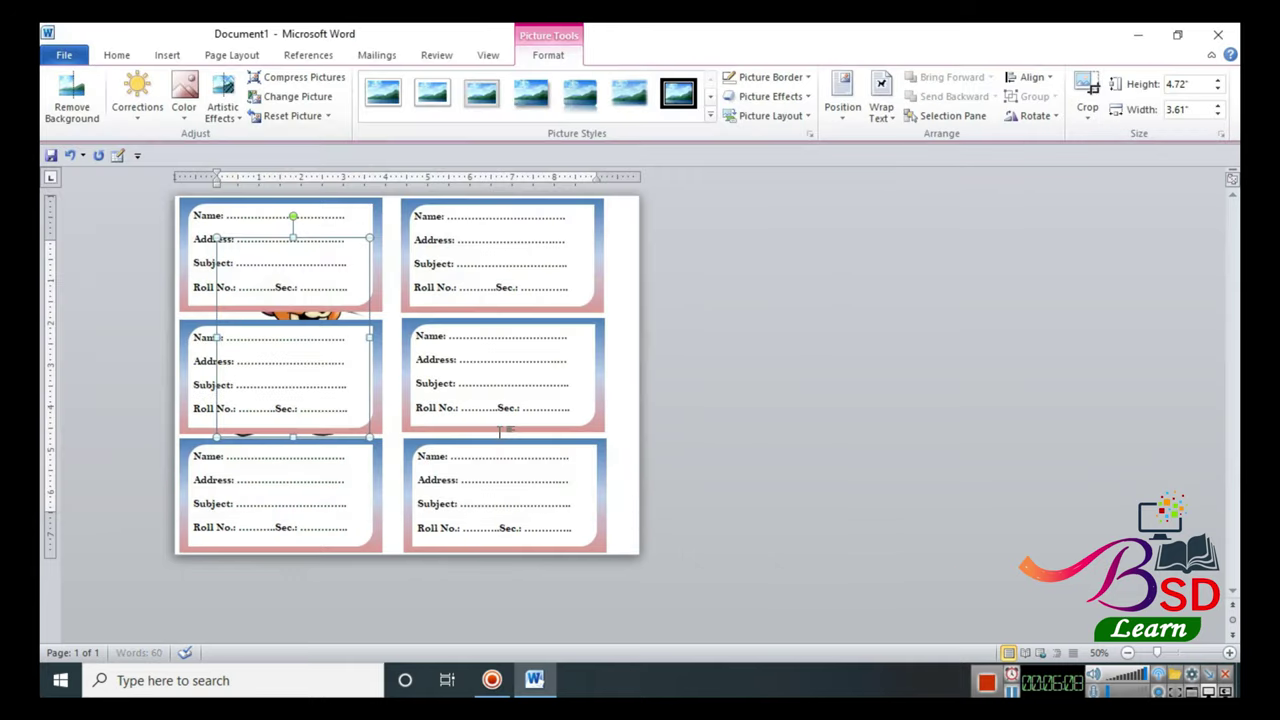
pyautogui.click(883, 100)
pyautogui.click(931, 266)
# - Shrink the mouse picture to about 1.96" by 1.5", flip it horizontally, and place it in the top-left card
pyautogui.moveTo(381, 425); pyautogui.dragTo(285, 265)
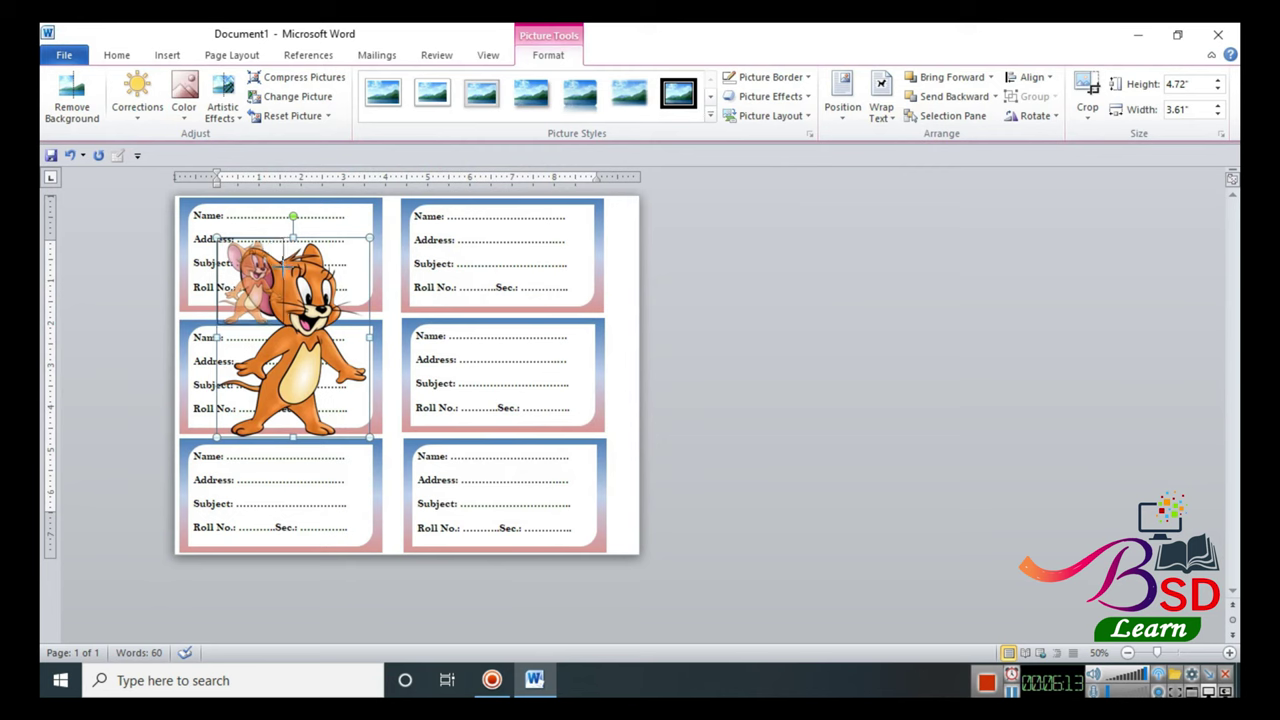
pyautogui.moveTo(285, 265)
pyautogui.mouseDown()
pyautogui.moveTo(262, 297)
pyautogui.moveTo(349, 260)
pyautogui.mouseUp()
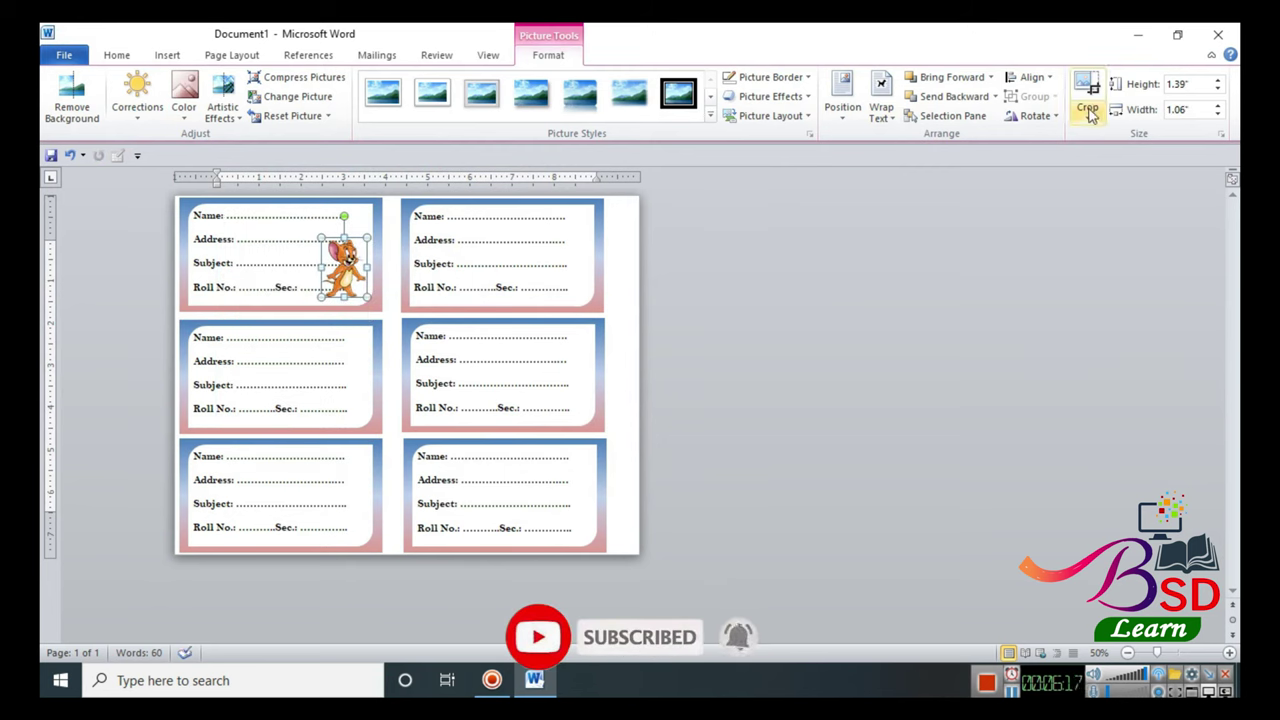
pyautogui.click(1035, 115)
pyautogui.click(1055, 200)
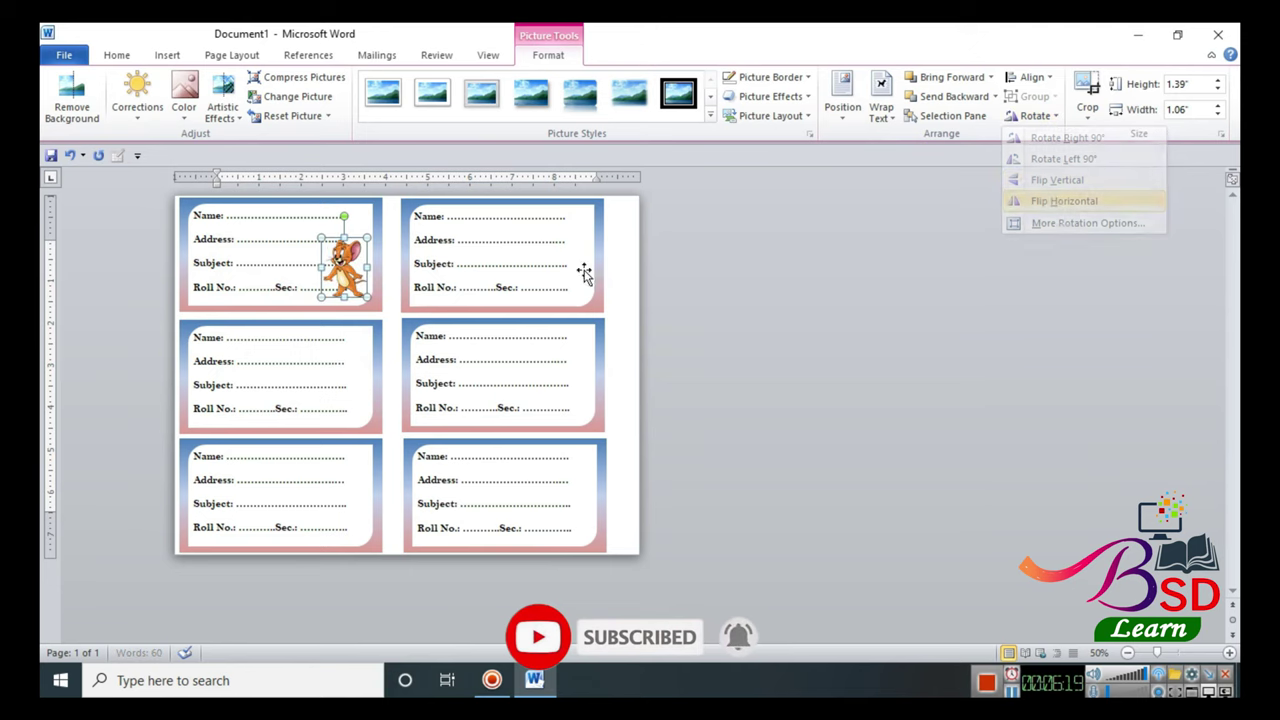
pyautogui.moveTo(368, 238); pyautogui.dragTo(386, 212)
pyautogui.moveTo(350, 258); pyautogui.dragTo(338, 265)
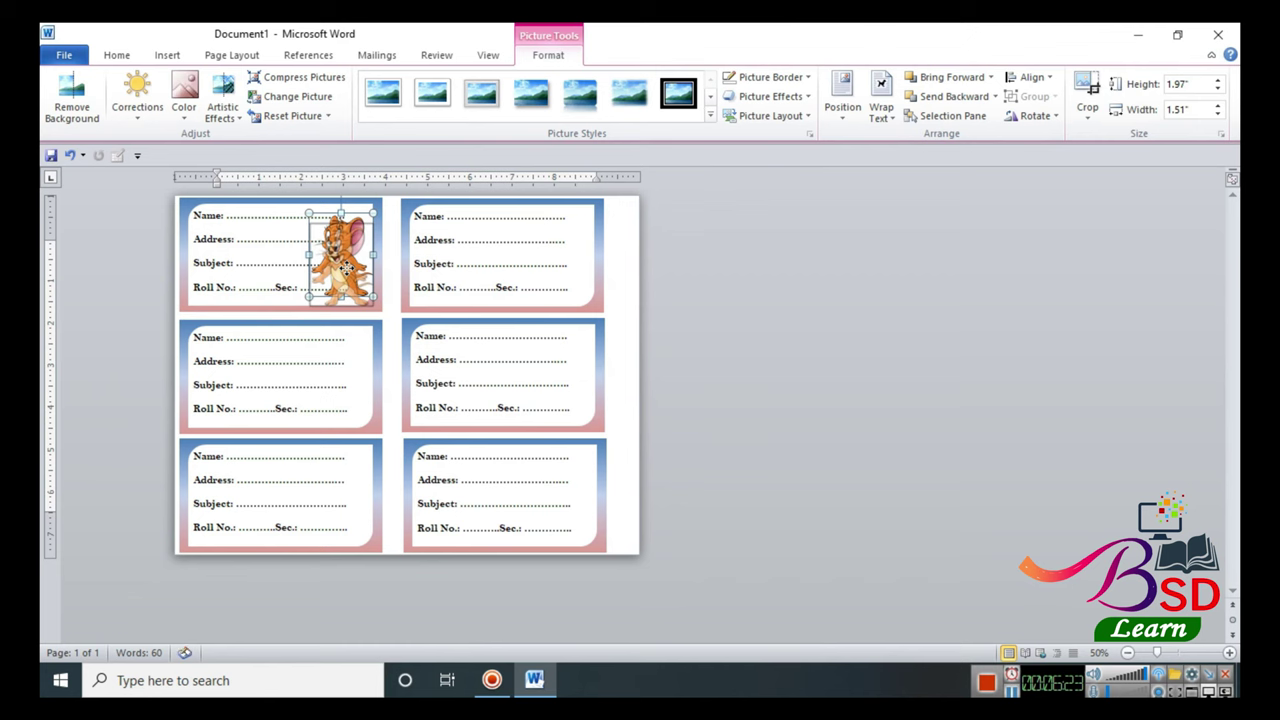
pyautogui.moveTo(371, 220); pyautogui.dragTo(369, 222)
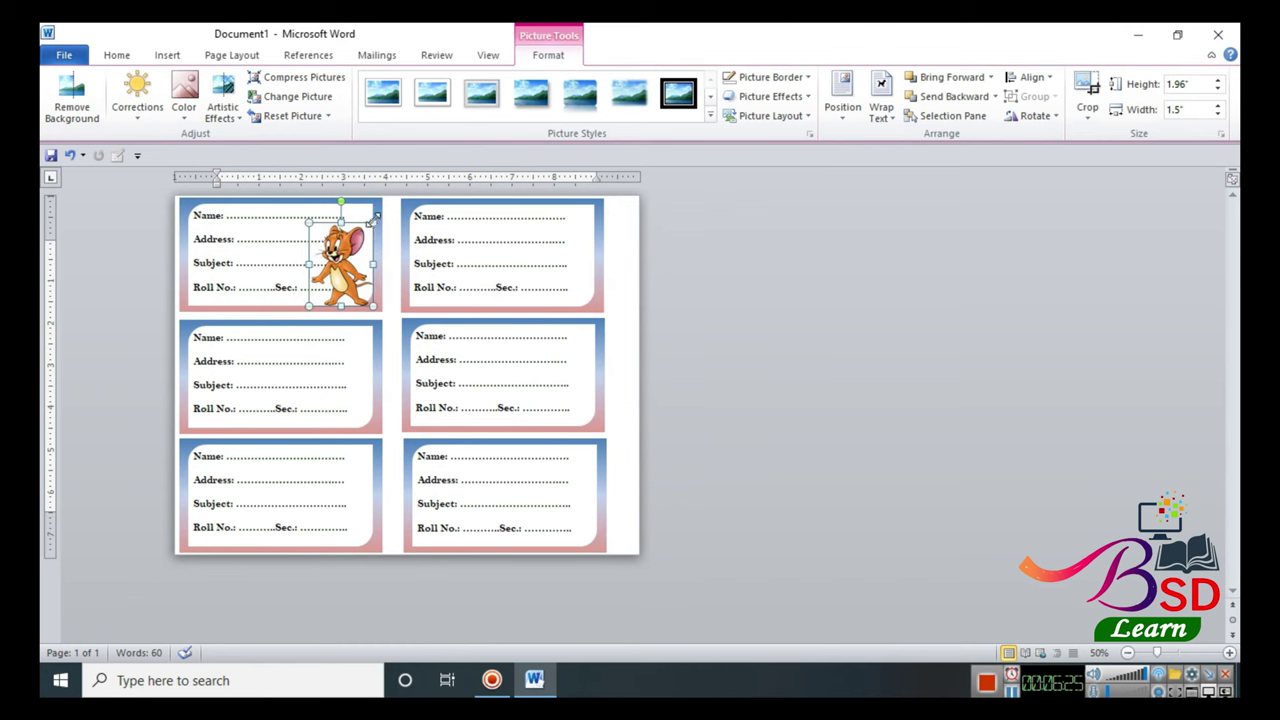
pyautogui.click(877, 290)
pyautogui.scroll(3, 761, 349)
# - Move the mouse picture slightly up within the first card
pyautogui.scroll(4, 700, 370)
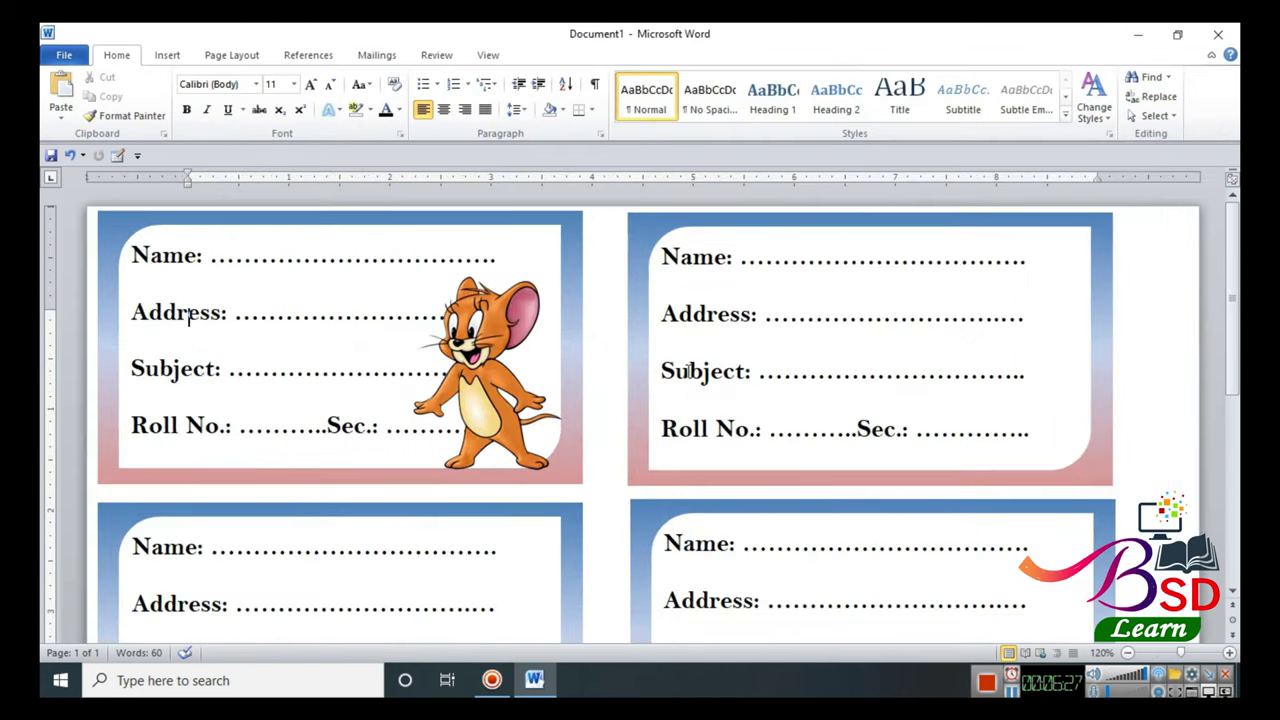
pyautogui.doubleClick(486, 390)
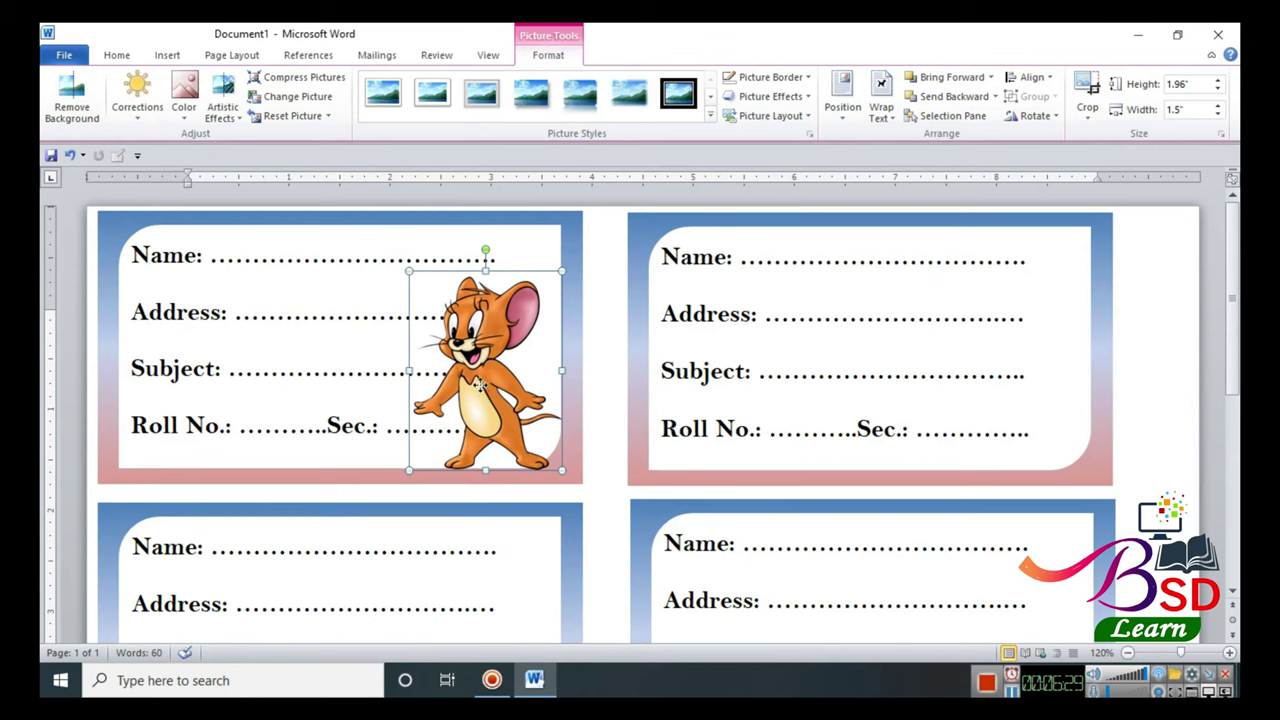
pyautogui.moveTo(479, 385); pyautogui.dragTo(484, 369)
pyautogui.click(1138, 333)
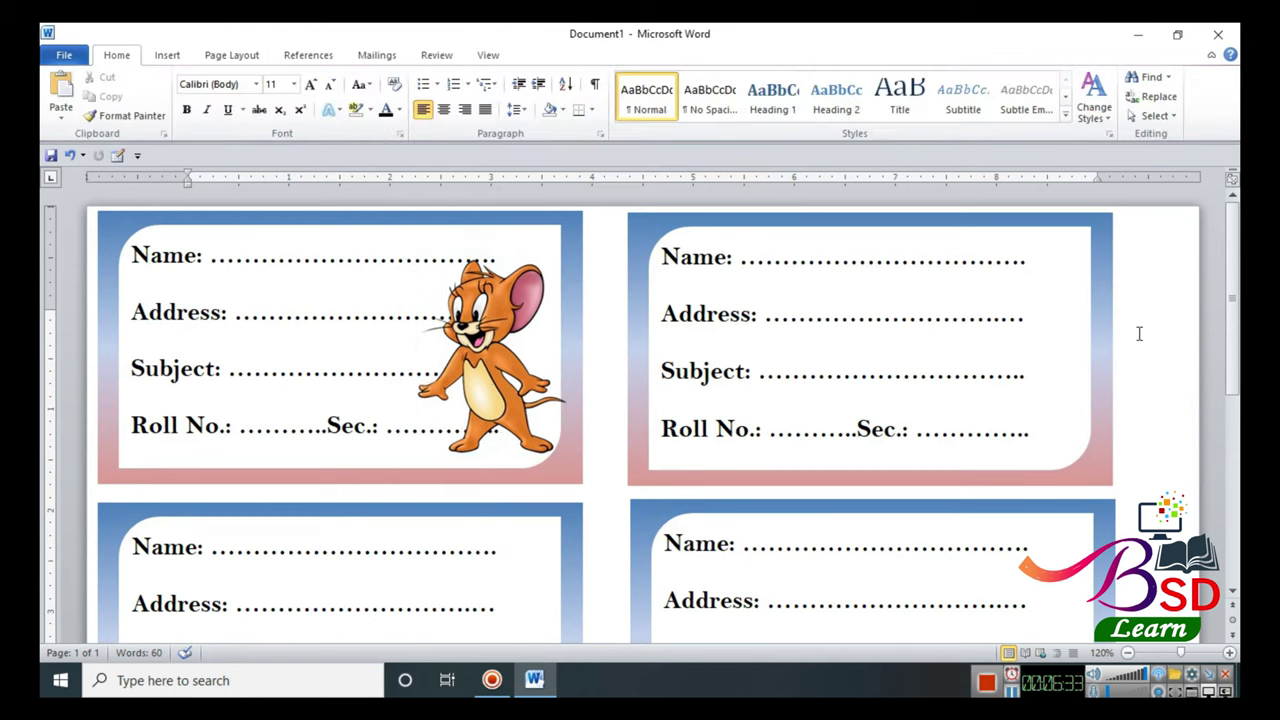
# - Insert the Mickey picture (image 2), set to In Front of Text
pyautogui.click(188, 316)
pyautogui.click(167, 55)
pyautogui.click(224, 108)
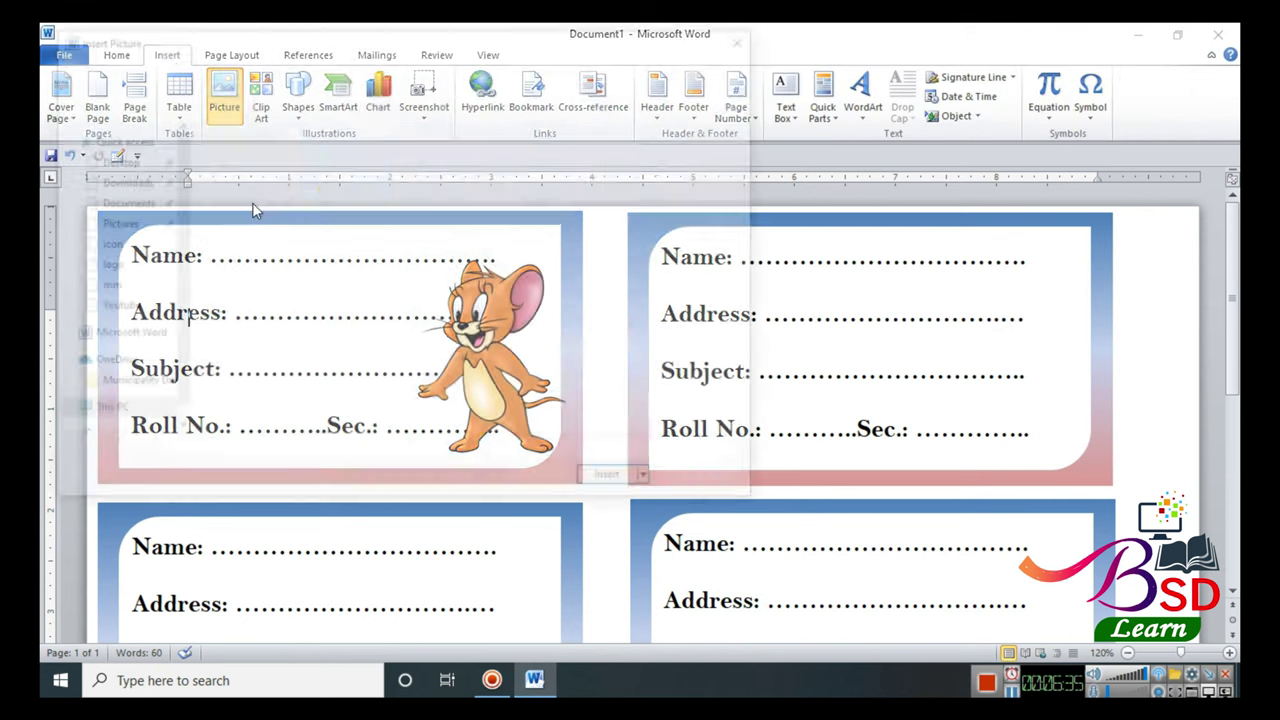
pyautogui.click(370, 195)
pyautogui.click(616, 482)
pyautogui.click(886, 117)
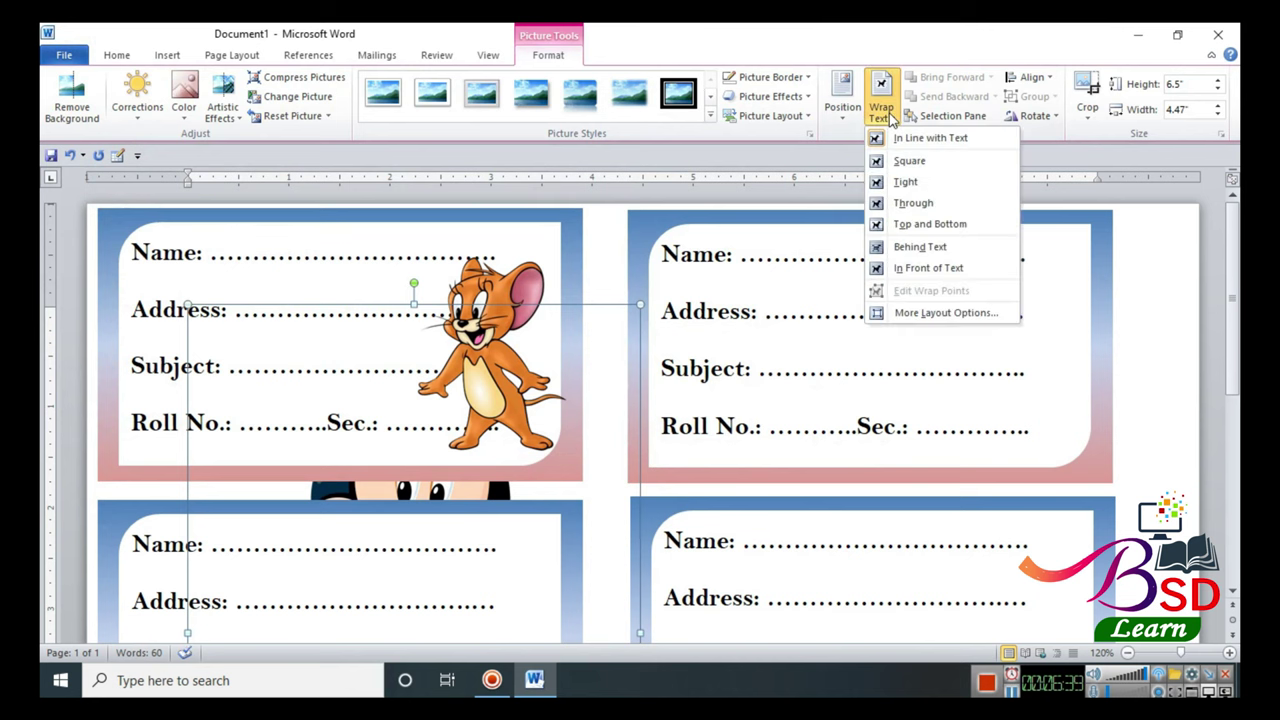
pyautogui.click(928, 264)
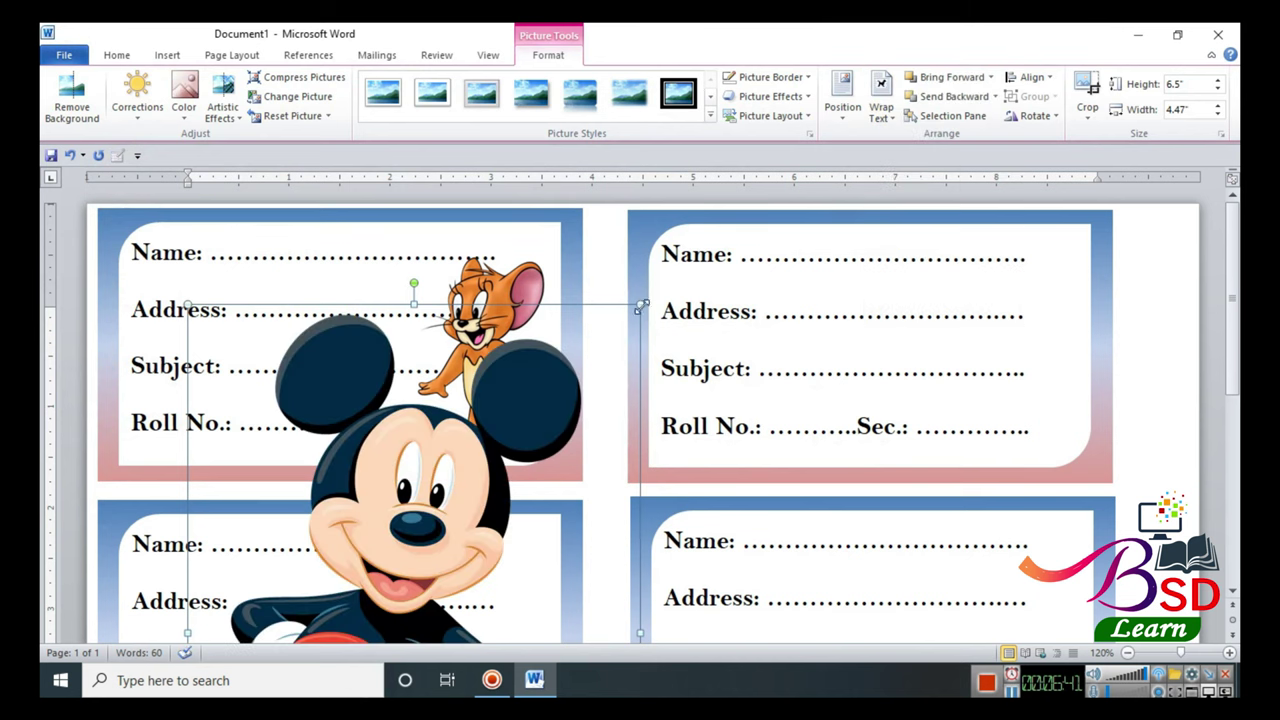
# - Resize Mickey to about 2.2" by 1.51" and place it at the top-right card's right edge
pyautogui.moveTo(636, 304); pyautogui.dragTo(532, 461)
pyautogui.moveTo(320, 574); pyautogui.dragTo(845, 313)
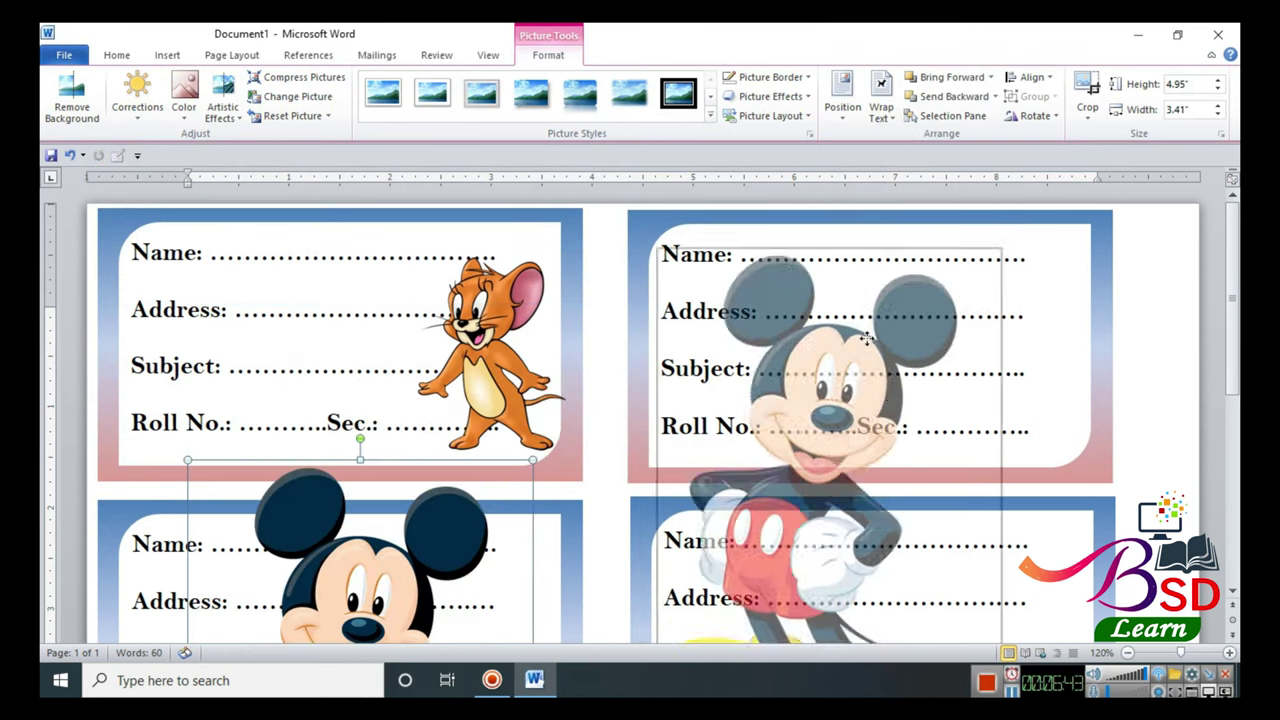
pyautogui.scroll(-3, 819, 493)
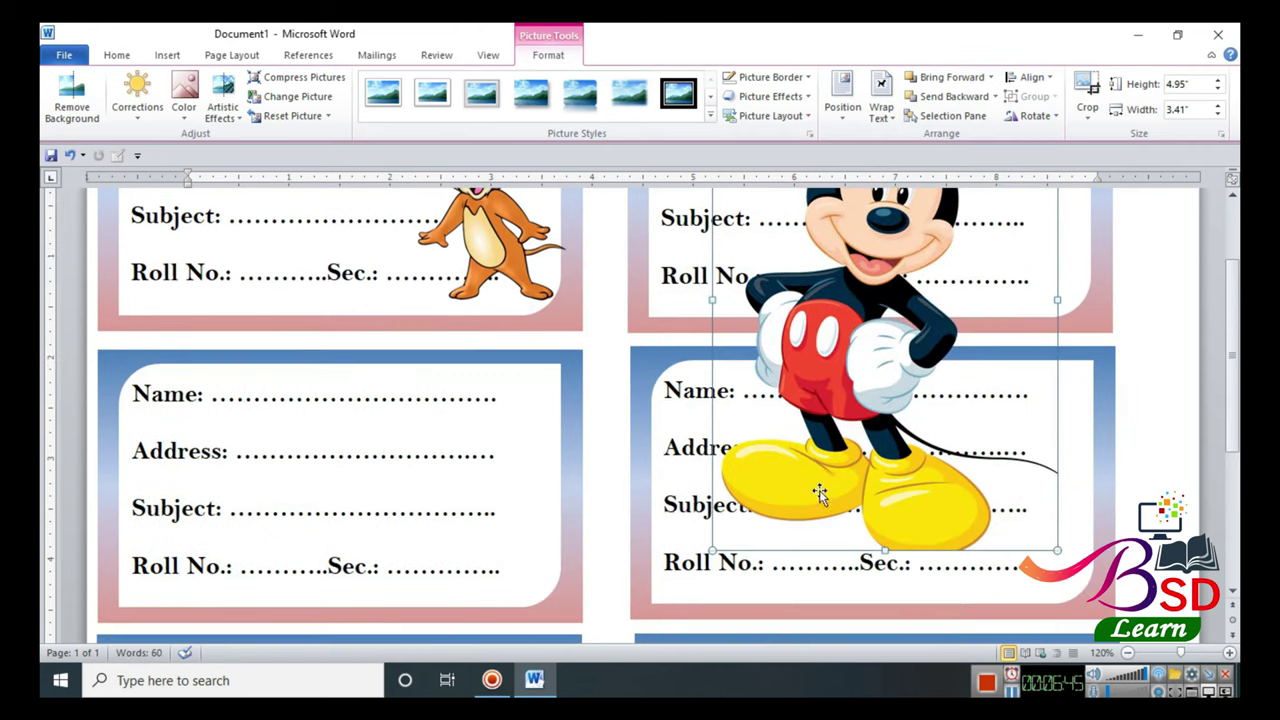
pyautogui.moveTo(713, 548); pyautogui.dragTo(755, 488)
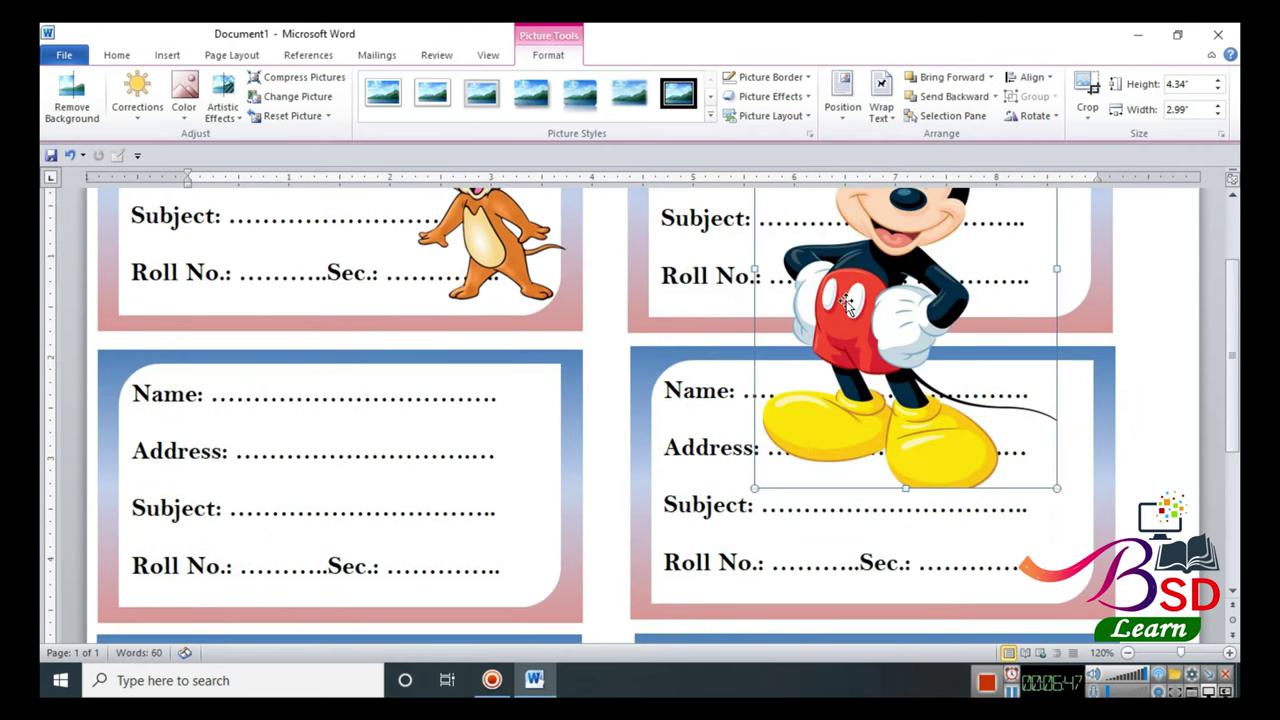
pyautogui.moveTo(757, 487); pyautogui.dragTo(885, 298)
pyautogui.scroll(3, 932, 318)
pyautogui.moveTo(938, 330); pyautogui.dragTo(1016, 332)
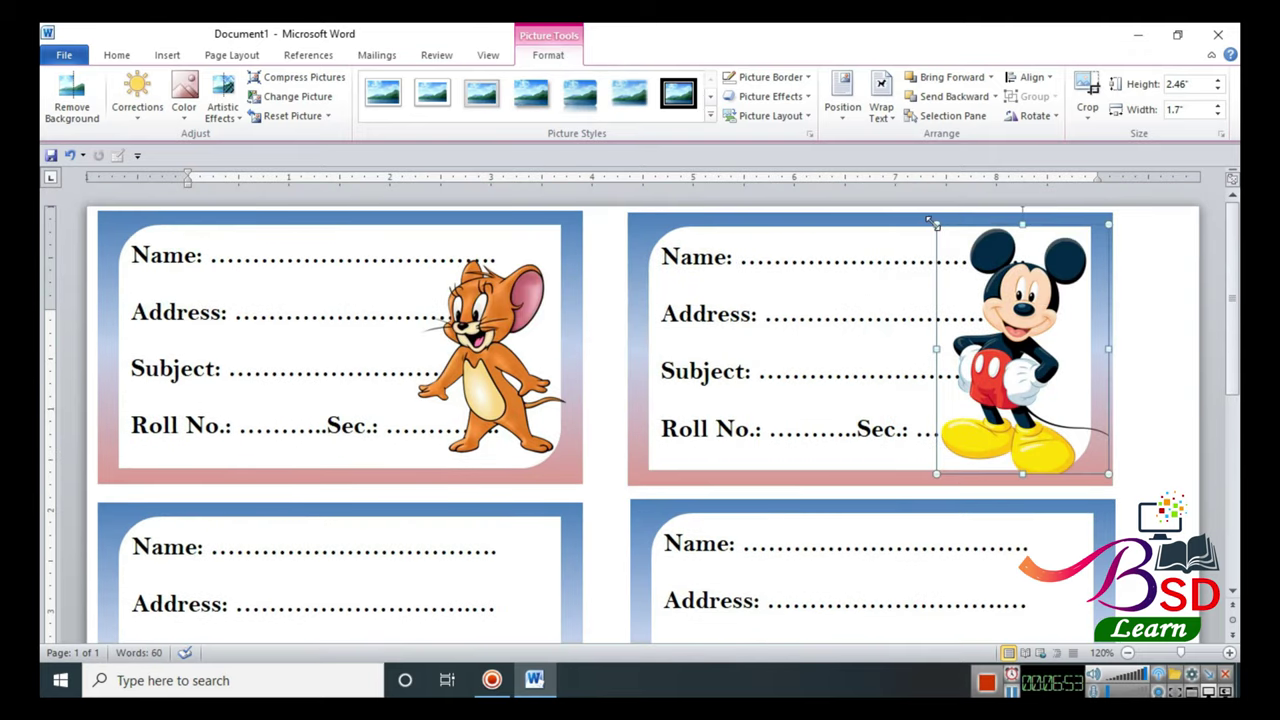
pyautogui.moveTo(936, 224); pyautogui.dragTo(955, 251)
pyautogui.moveTo(1011, 353); pyautogui.dragTo(1011, 334)
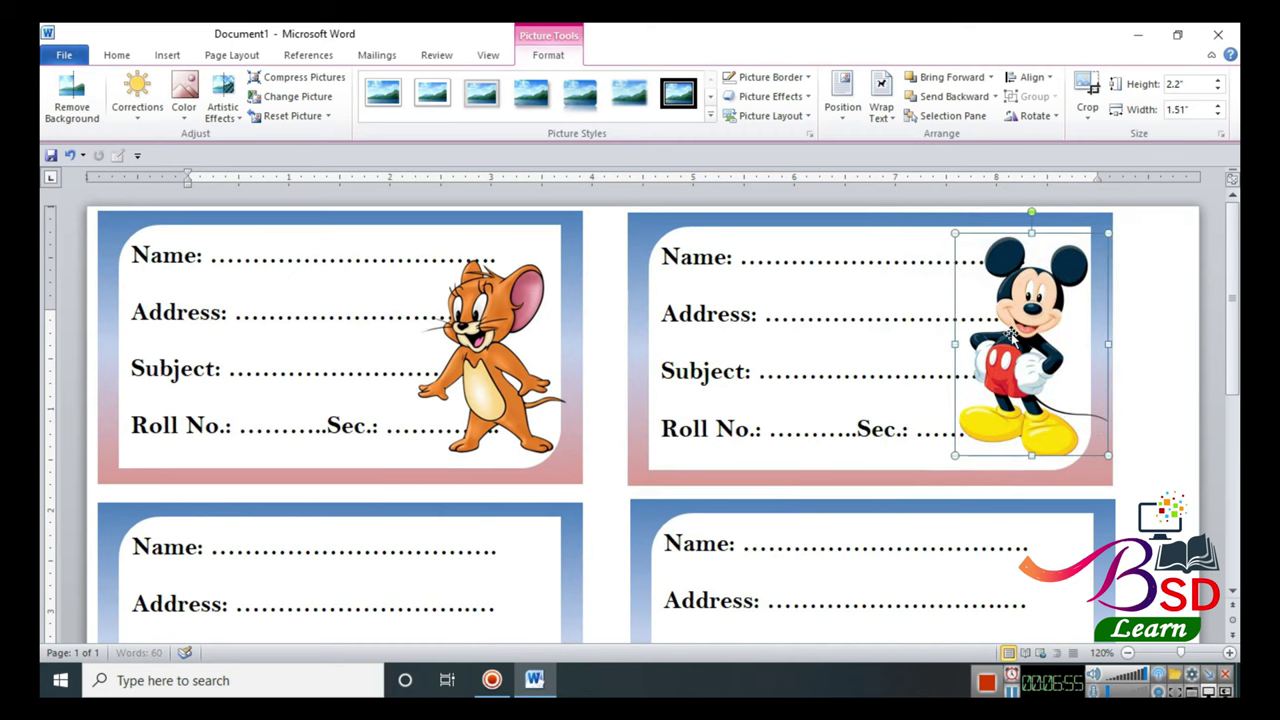
pyautogui.click(1150, 348)
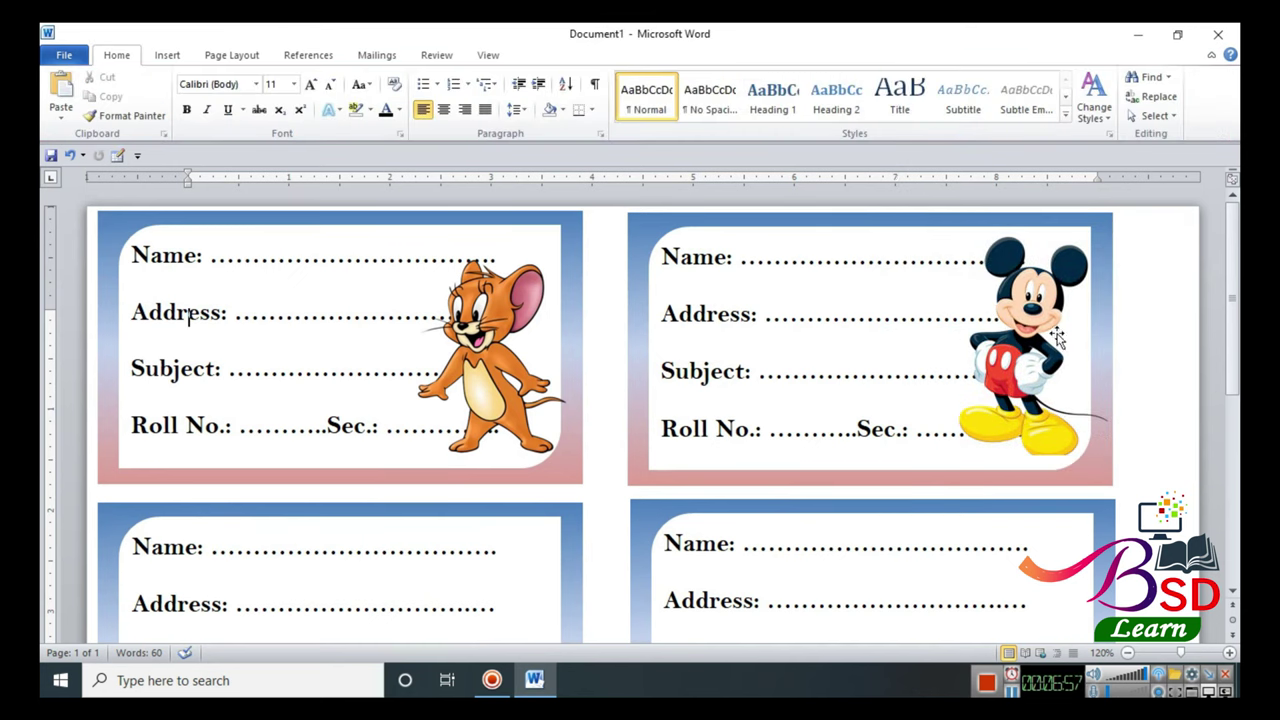
pyautogui.scroll(-3, 1040, 338)
# - Insert the Tom picture (image 4), set to In Front of Text
pyautogui.click(168, 56)
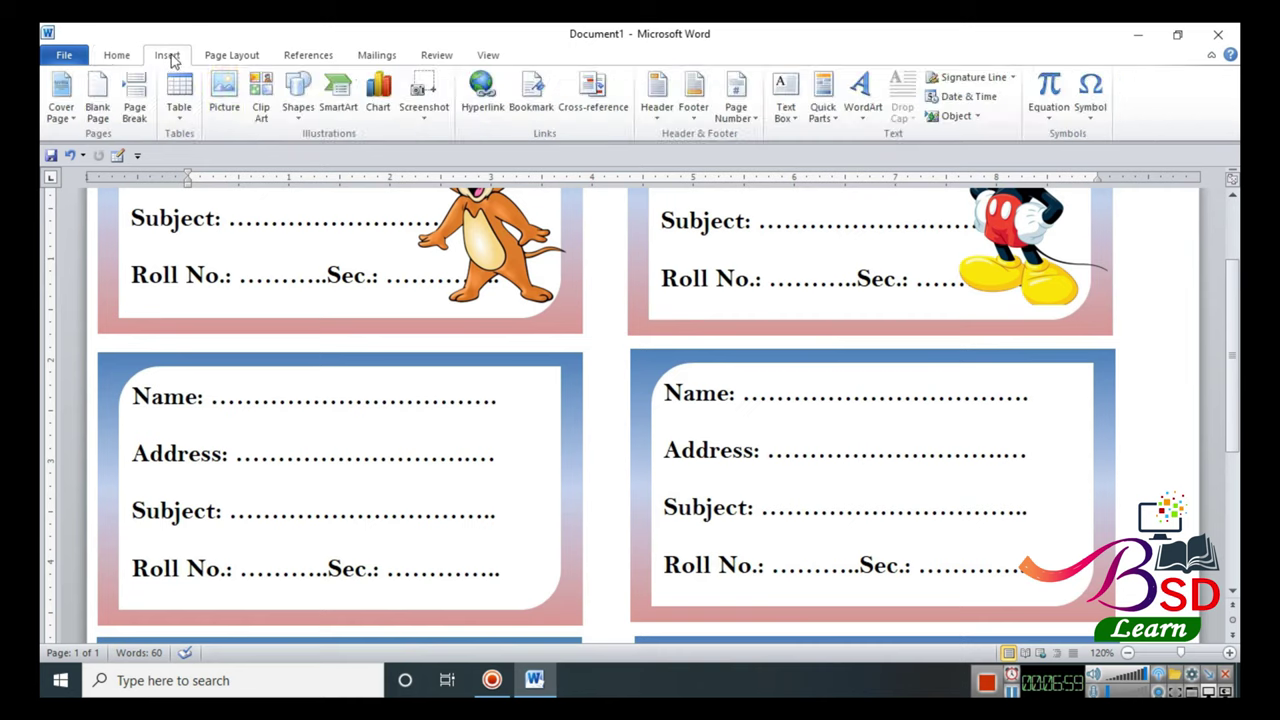
pyautogui.click(225, 95)
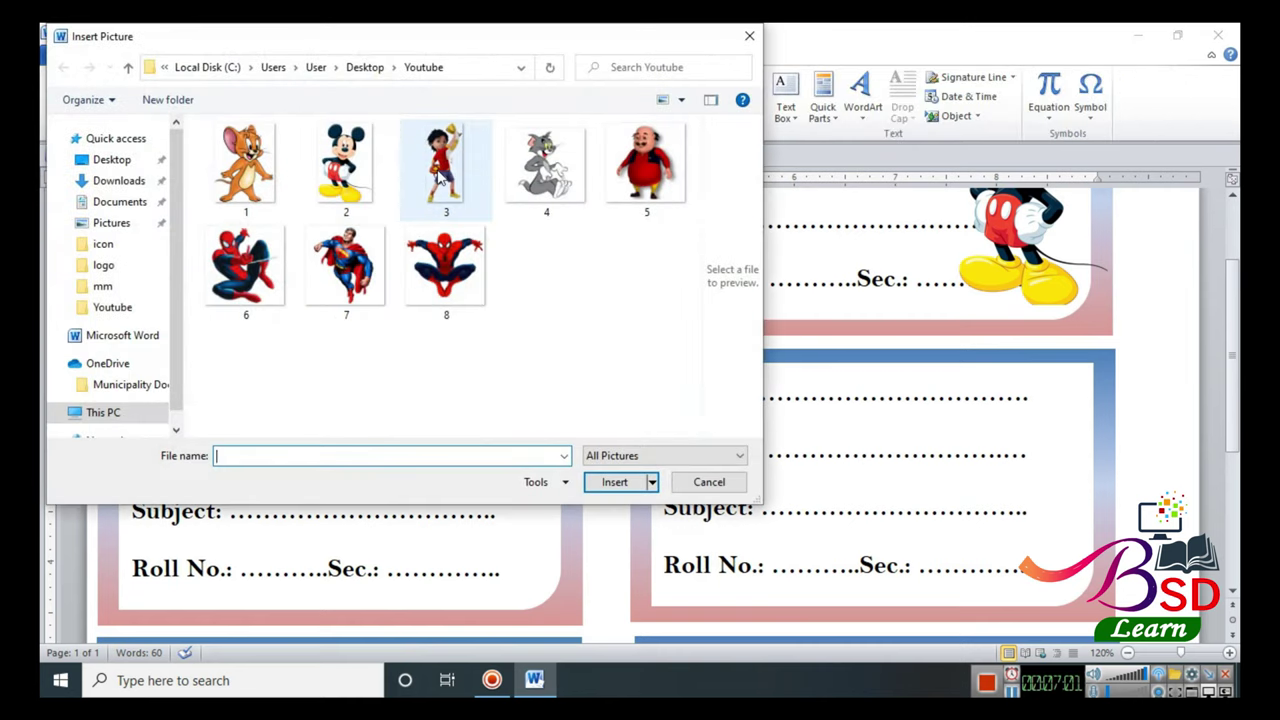
pyautogui.click(440, 176)
pyautogui.click(532, 176)
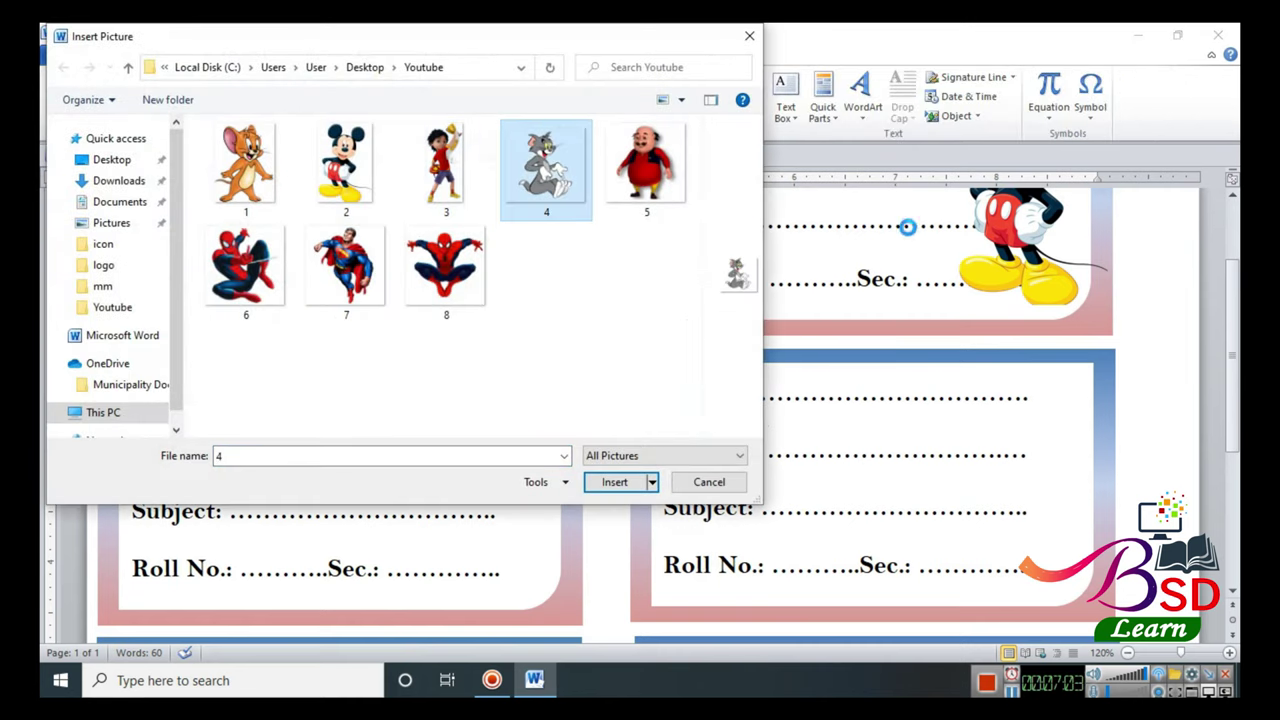
pyautogui.click(646, 482)
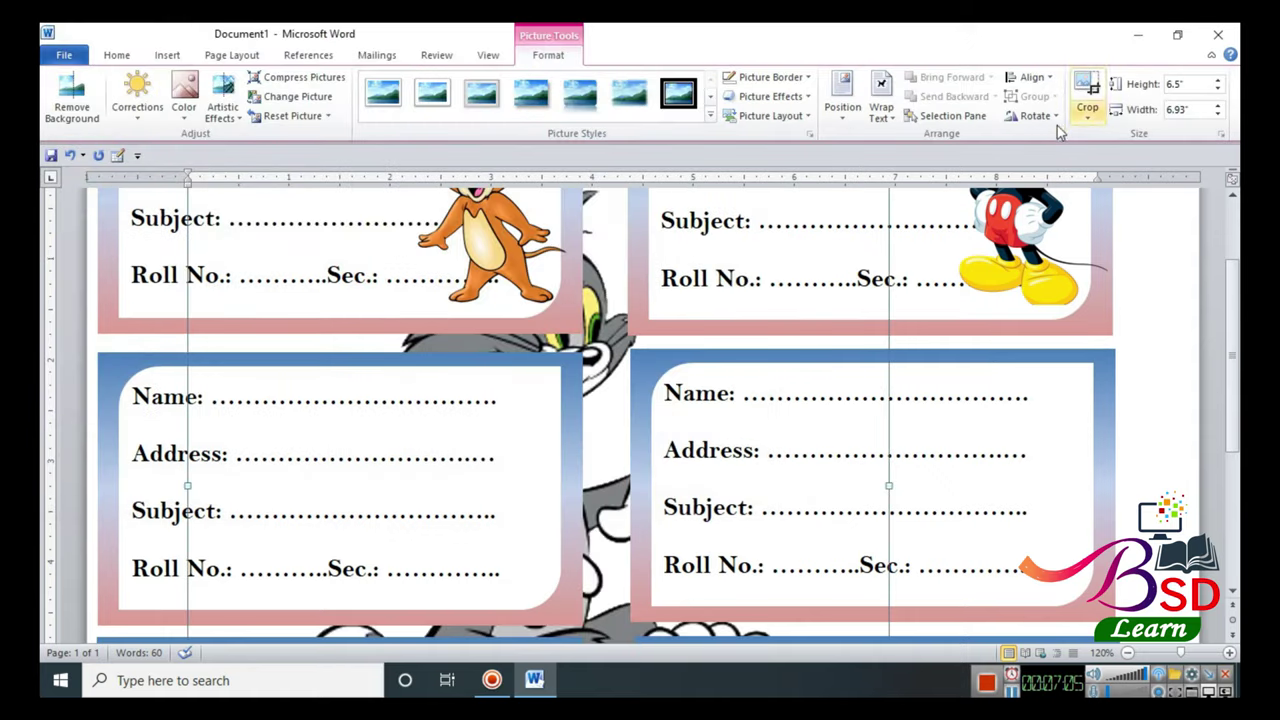
pyautogui.click(881, 100)
pyautogui.click(918, 268)
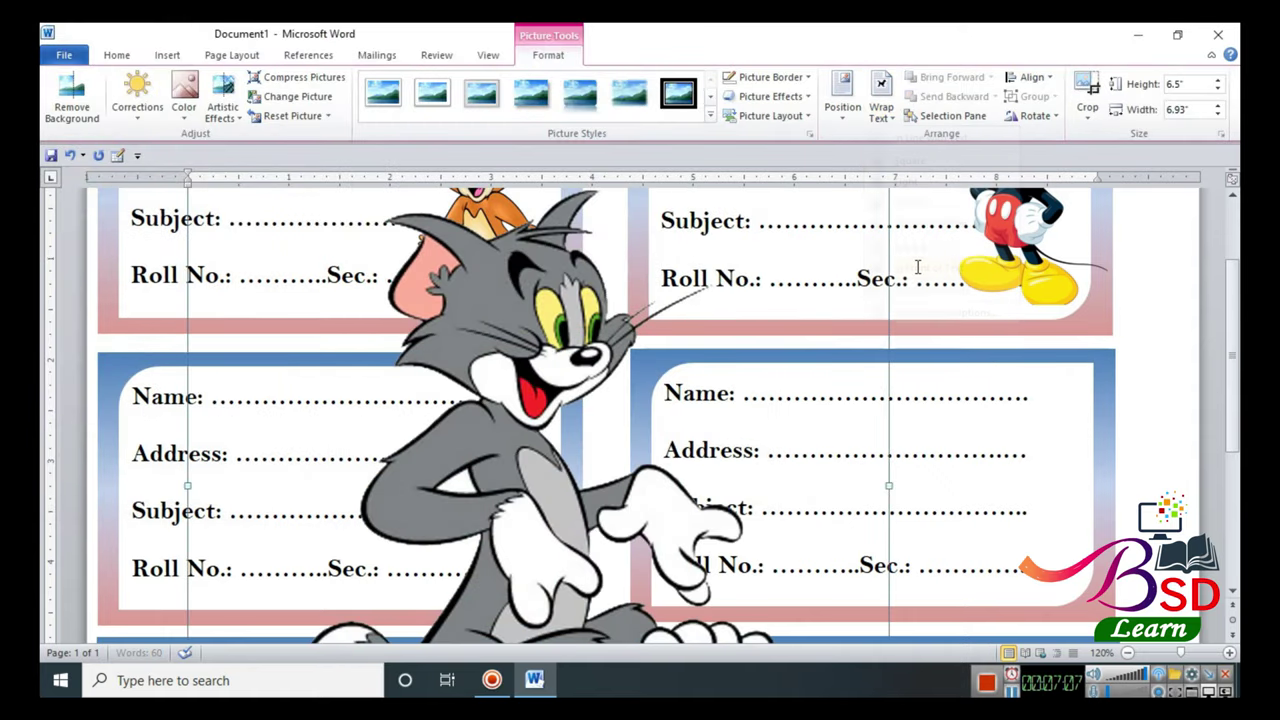
# - Crop away the left and top edges of the Tom picture
pyautogui.keyDown('ctrl'); pyautogui.scroll(-4, 805, 349); pyautogui.keyUp('ctrl')
pyautogui.keyDown('ctrl'); pyautogui.scroll(-3, 805, 349); pyautogui.keyUp('ctrl')
pyautogui.click(1087, 90)
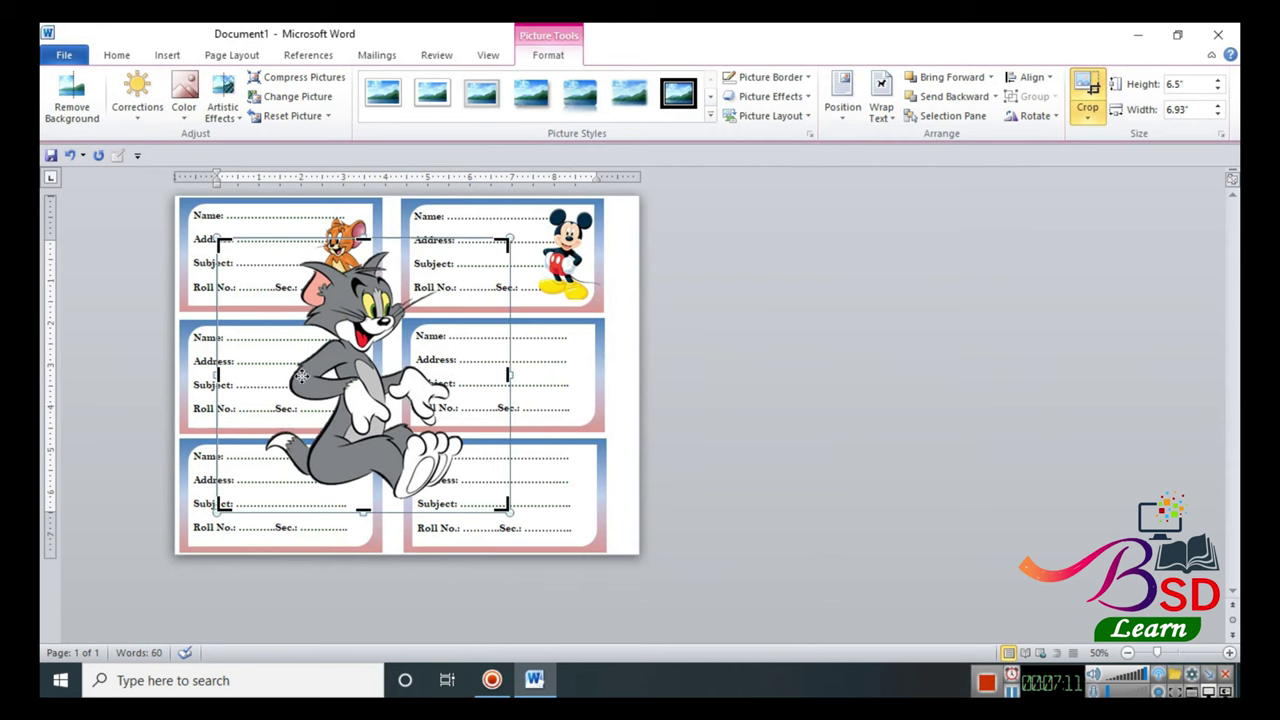
pyautogui.moveTo(215, 374); pyautogui.dragTo(259, 374)
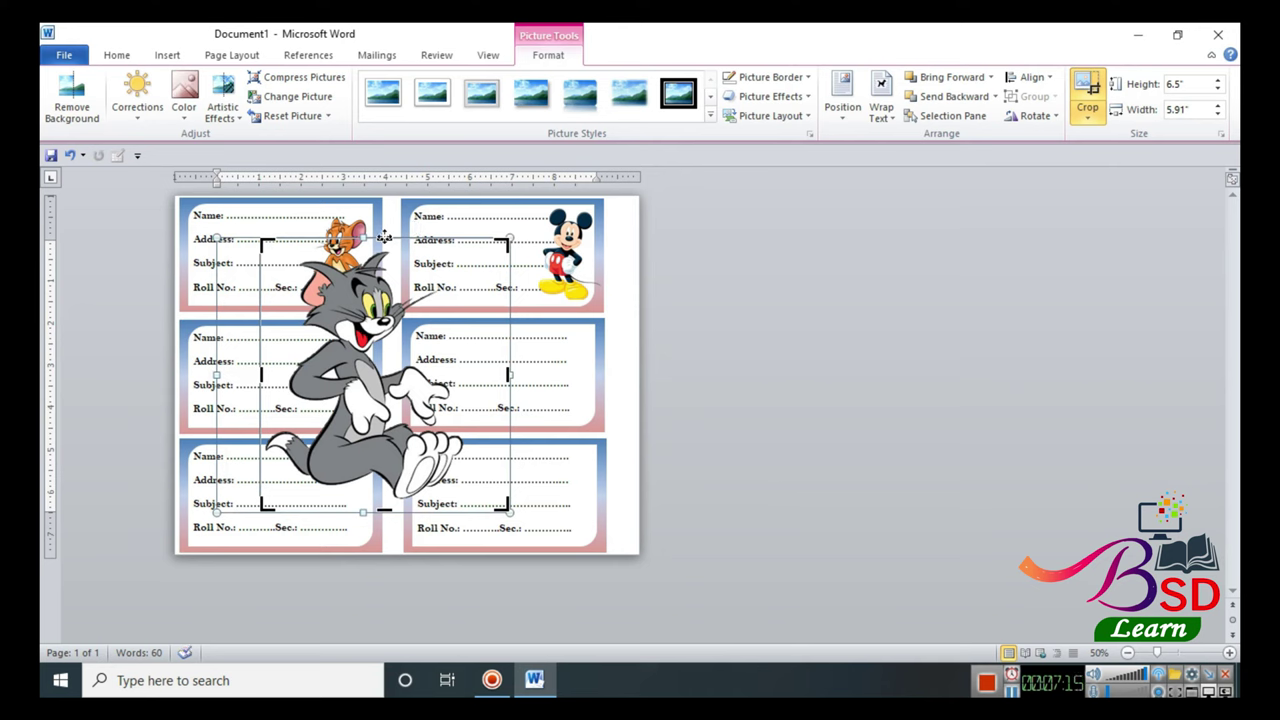
pyautogui.moveTo(384, 240); pyautogui.dragTo(384, 255)
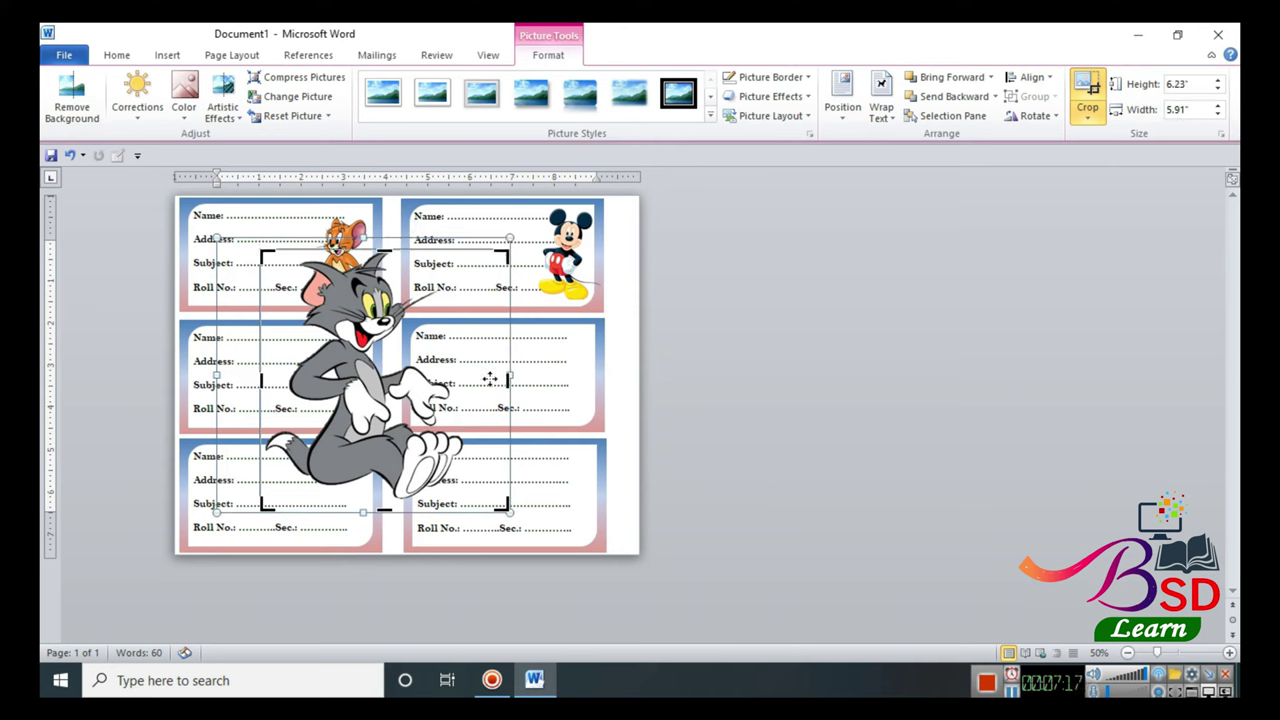
pyautogui.click(708, 418)
# - Resize Tom to about 1.91" by 1.53", flip it horizontally, and place it in the middle-left card
pyautogui.doubleClick(362, 370)
pyautogui.moveTo(259, 249)
pyautogui.mouseDown()
pyautogui.moveTo(395, 450)
pyautogui.moveTo(342, 410)
pyautogui.mouseUp()
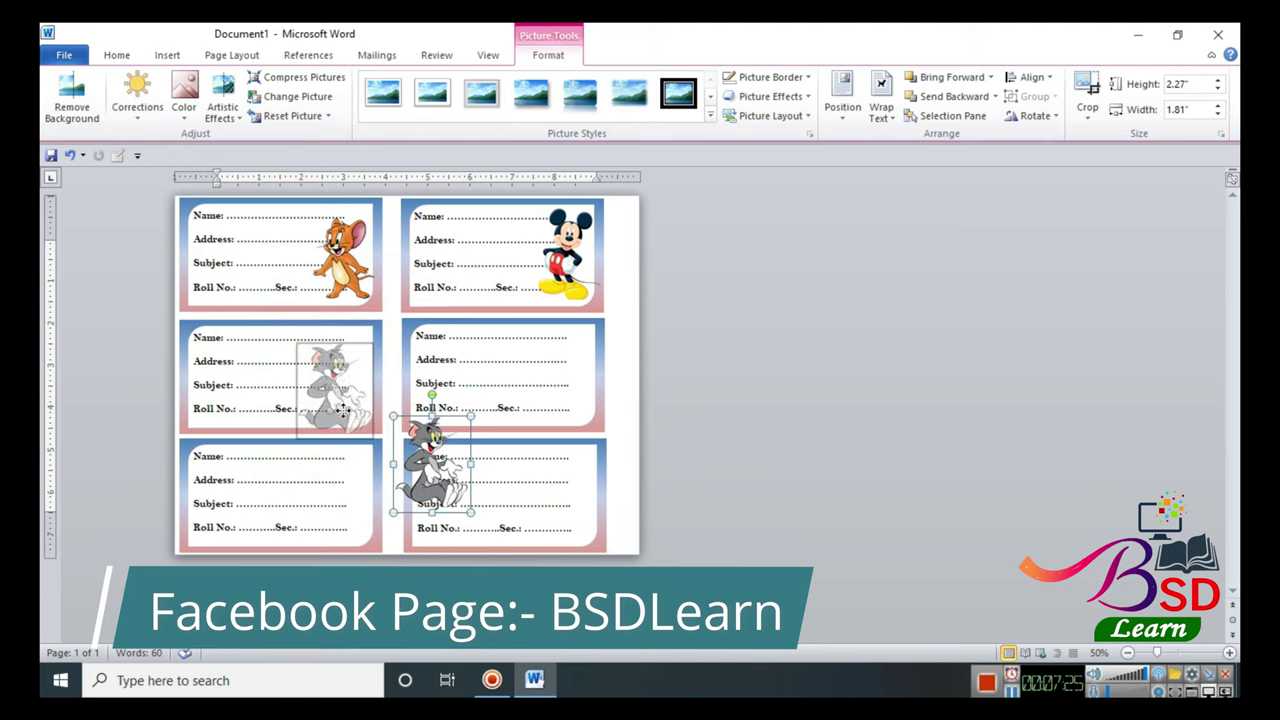
pyautogui.moveTo(342, 410); pyautogui.dragTo(343, 406)
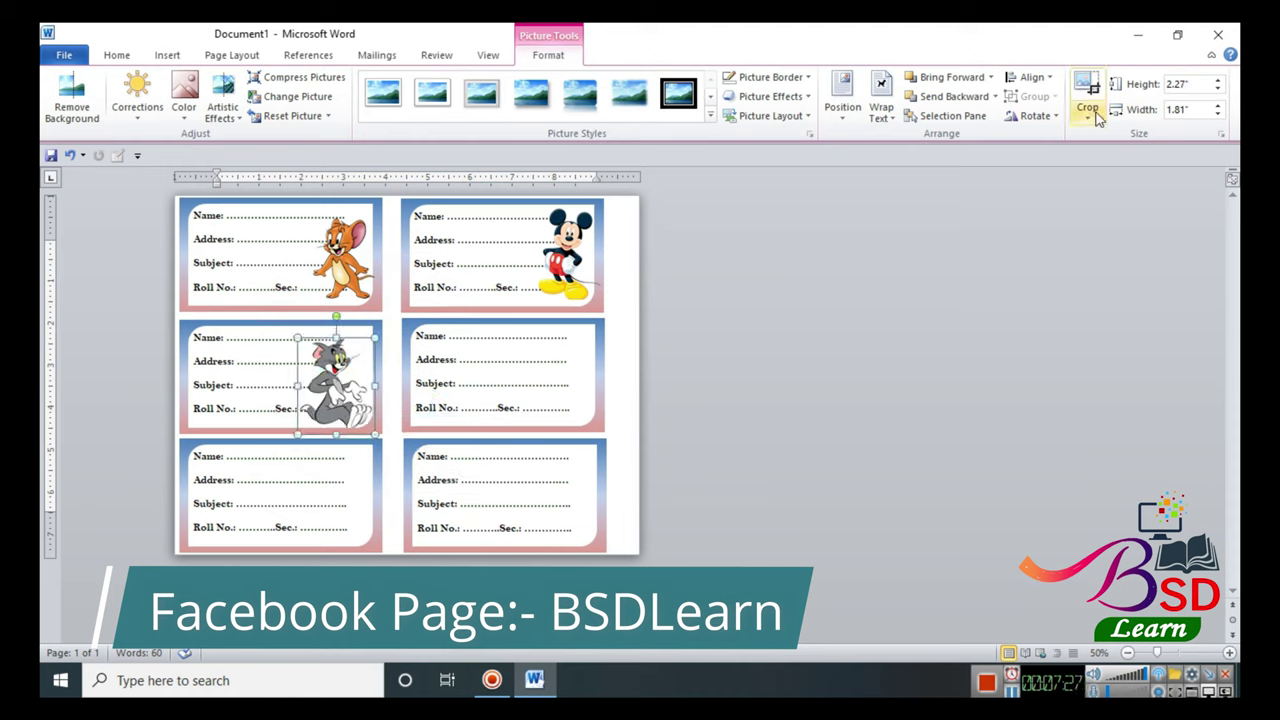
pyautogui.click(1056, 117)
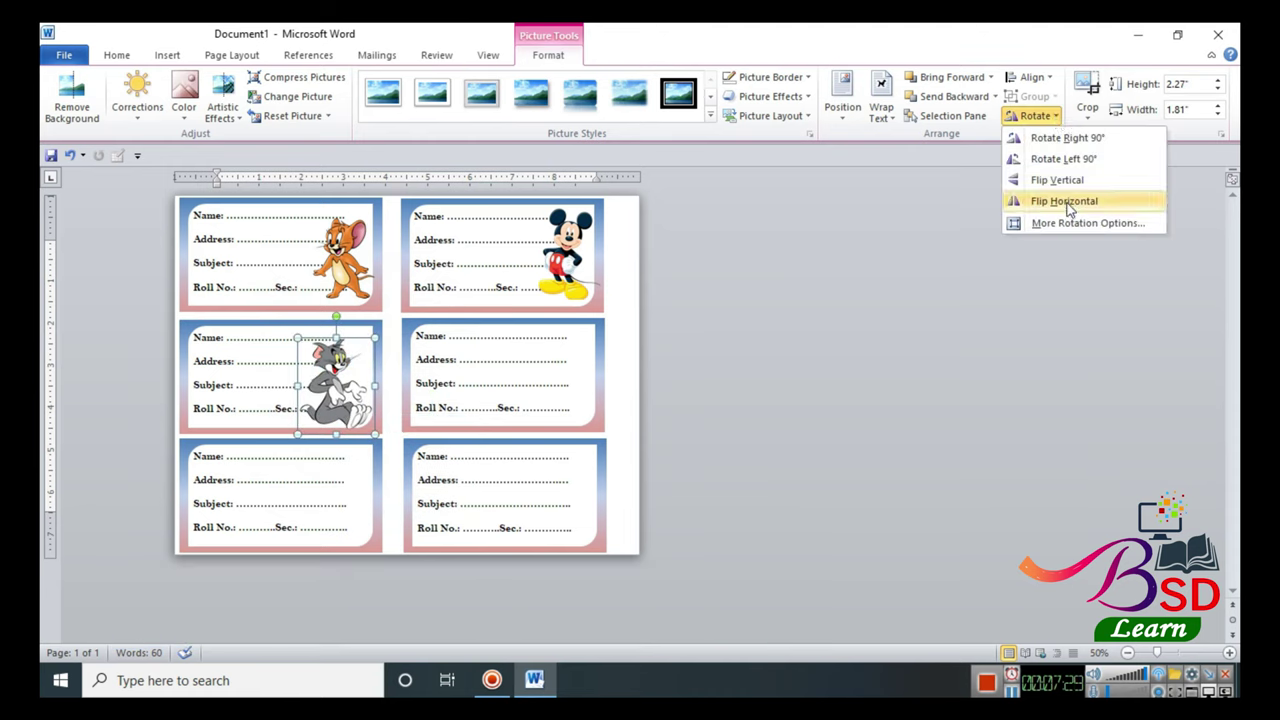
pyautogui.click(1064, 201)
pyautogui.moveTo(298, 336); pyautogui.dragTo(343, 385)
pyautogui.click(705, 392)
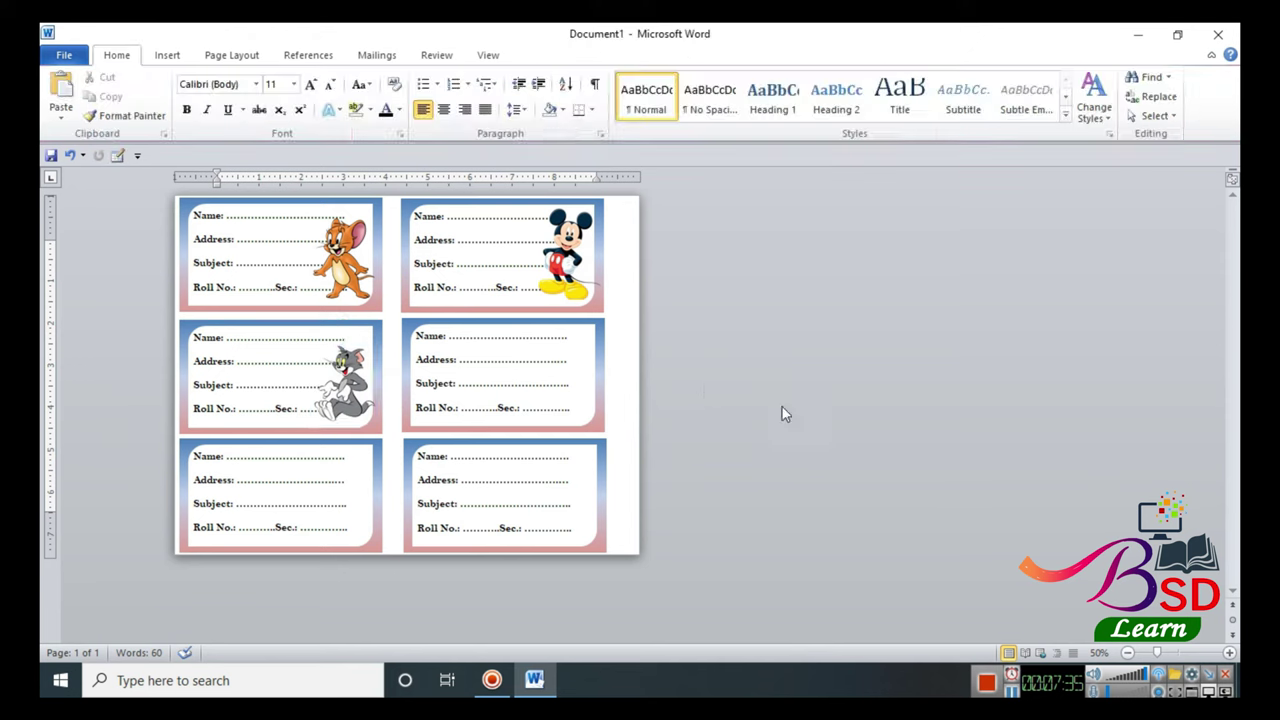
# - Insert the Spider-Man picture (image 6), set to In Front of Text
pyautogui.click(167, 55)
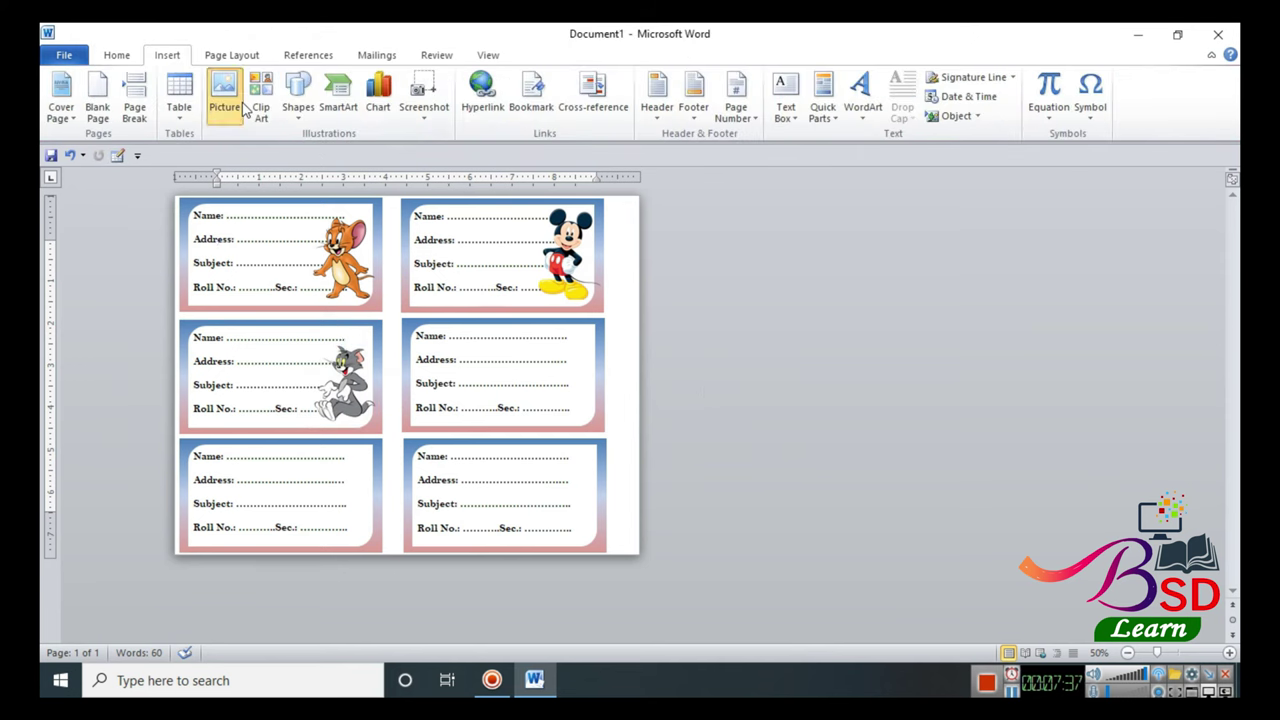
pyautogui.click(229, 96)
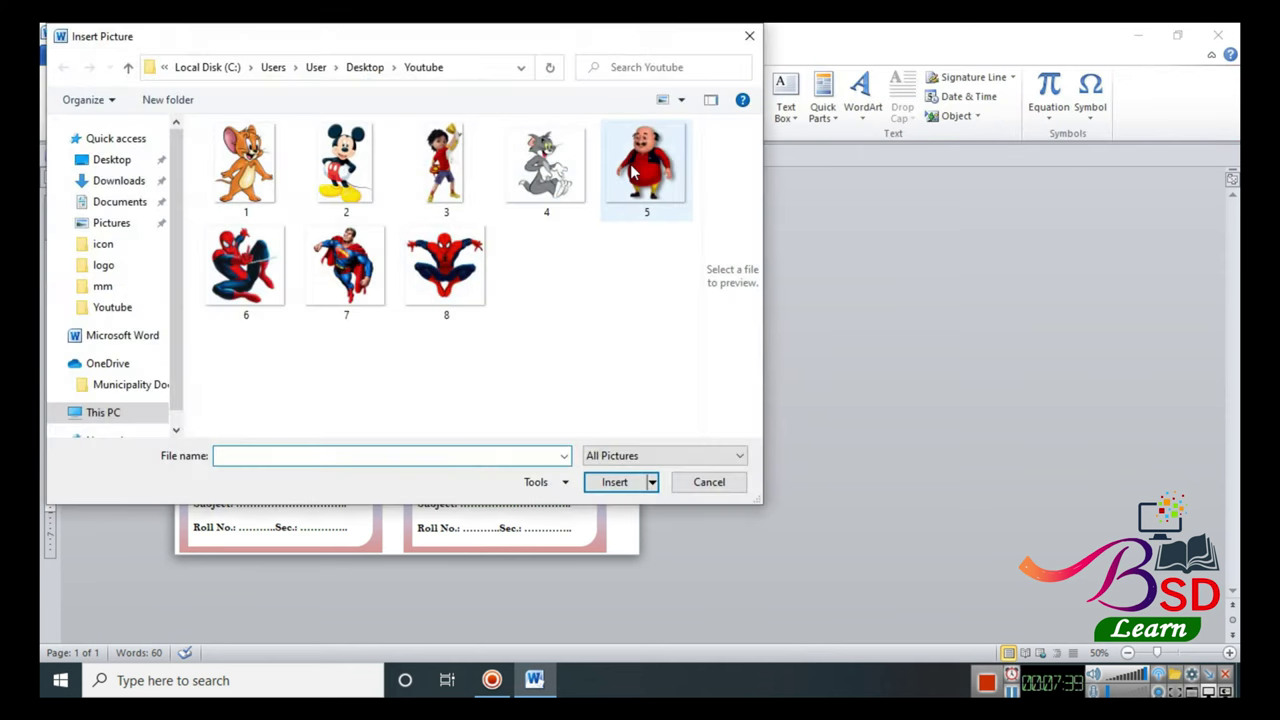
pyautogui.click(262, 262)
pyautogui.click(614, 482)
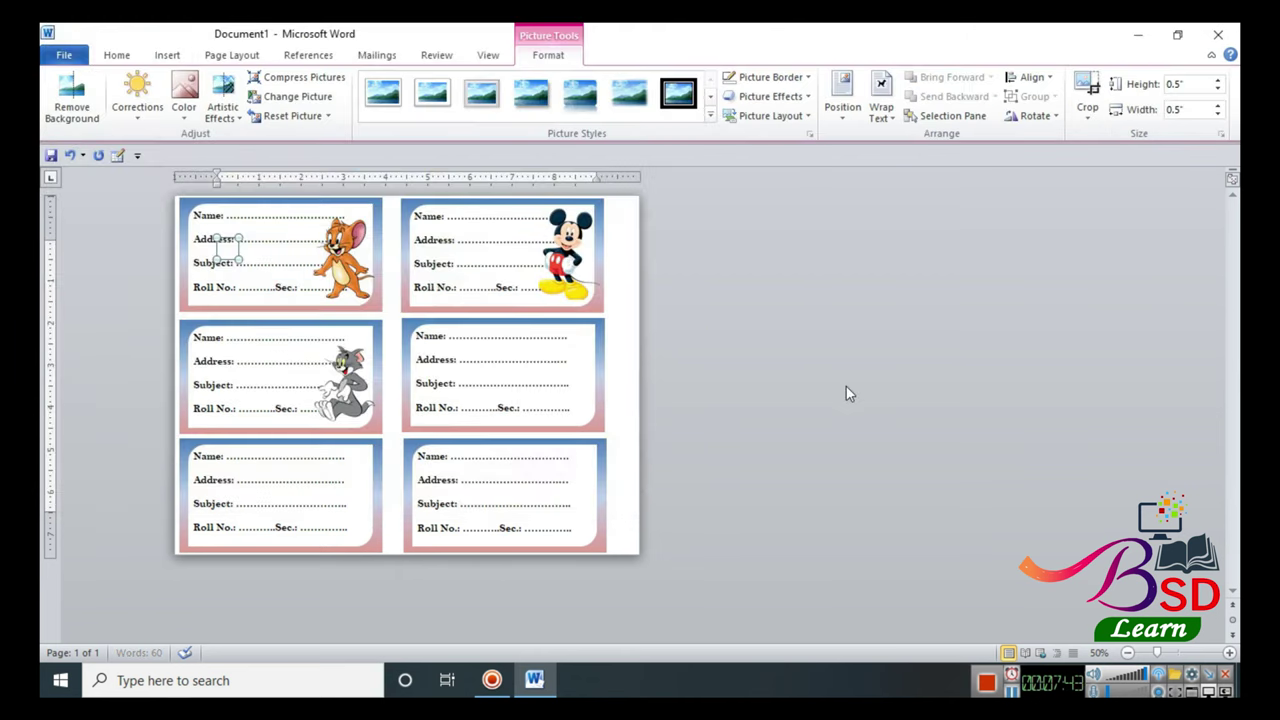
pyautogui.click(881, 107)
pyautogui.click(928, 268)
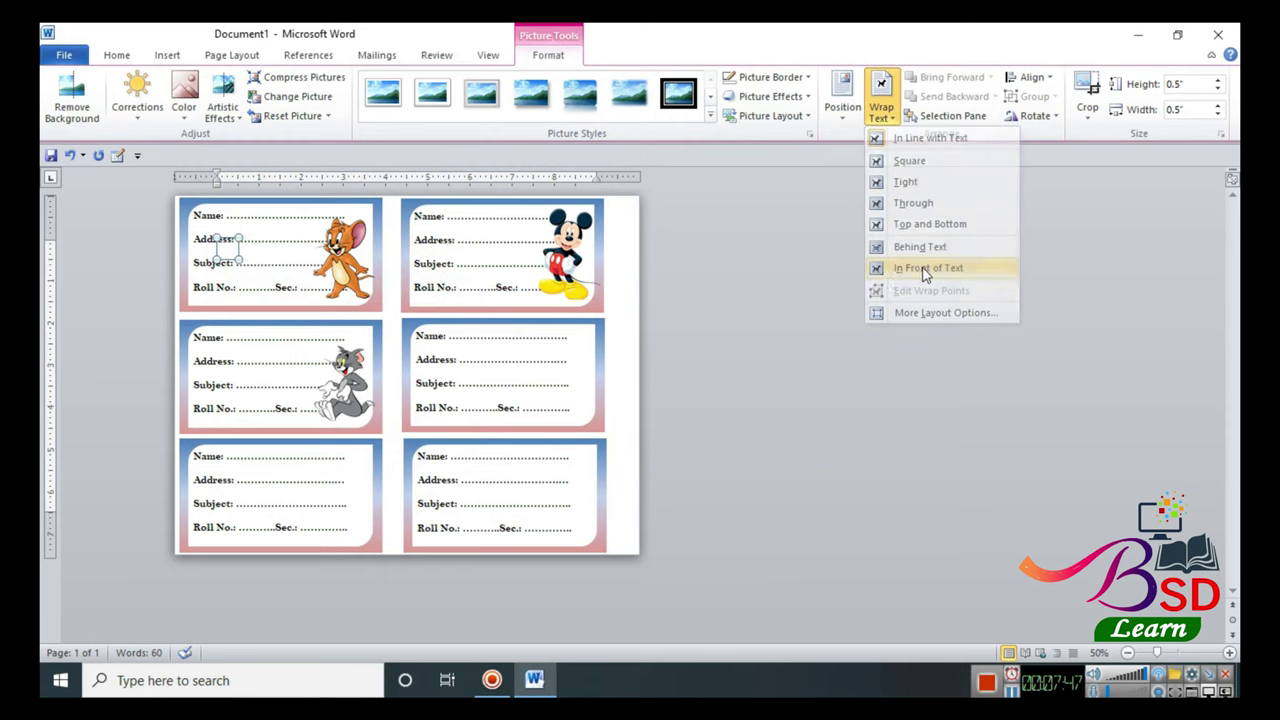
# - Enlarge Spider-Man to about 1.88" square and place it at the middle-right card's right side
pyautogui.moveTo(240, 262)
pyautogui.mouseDown()
pyautogui.moveTo(274, 293)
pyautogui.moveTo(578, 403)
pyautogui.mouseUp()
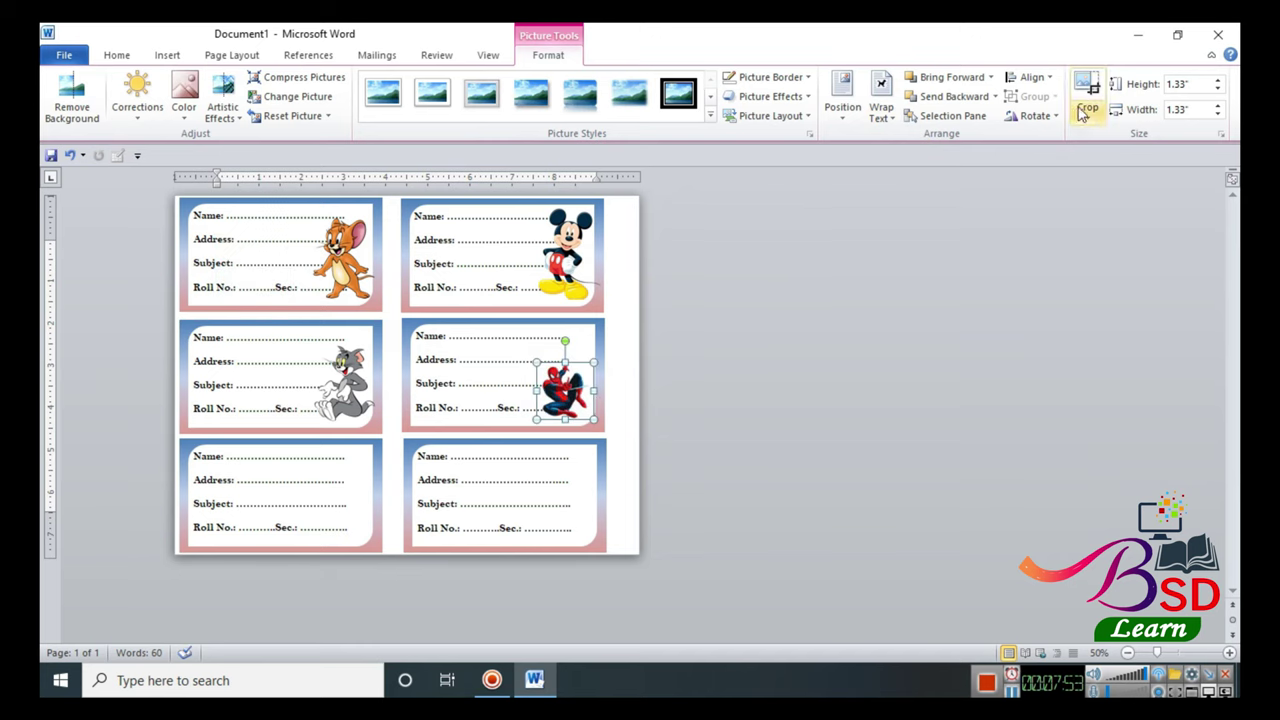
pyautogui.click(1040, 116)
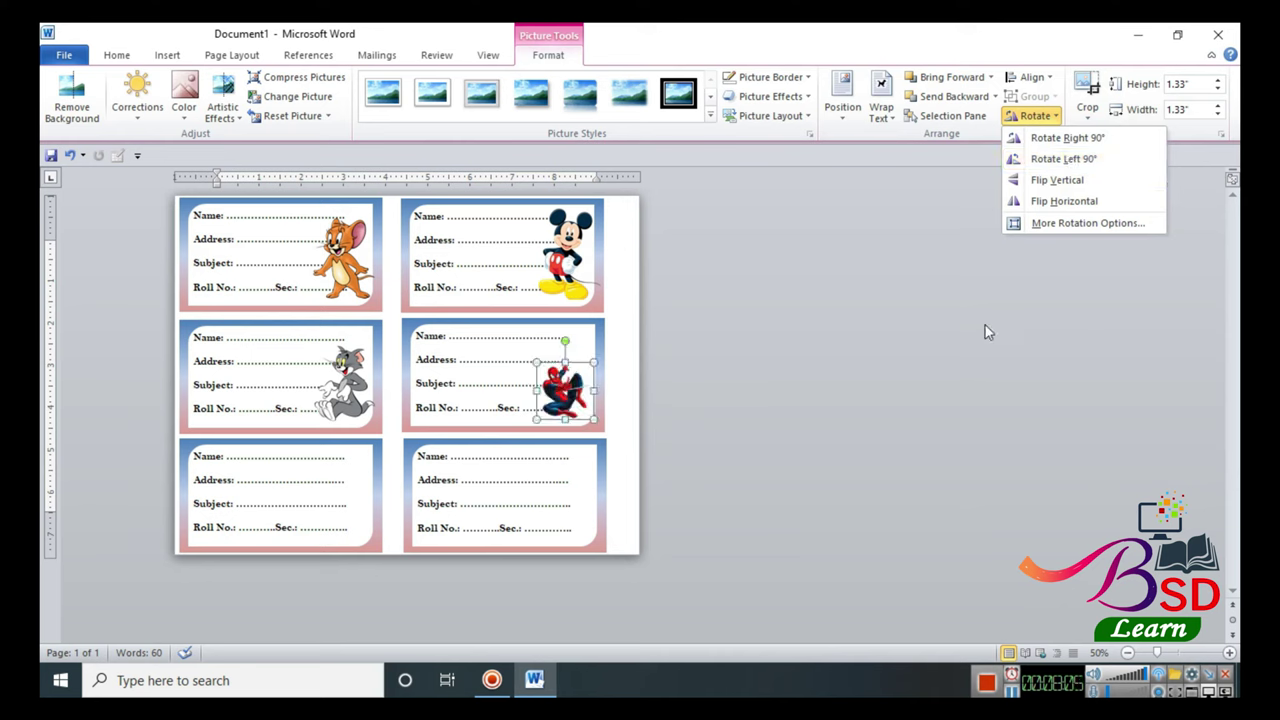
pyautogui.click(680, 407)
pyautogui.moveTo(594, 361); pyautogui.dragTo(616, 339)
pyautogui.moveTo(576, 384); pyautogui.dragTo(570, 384)
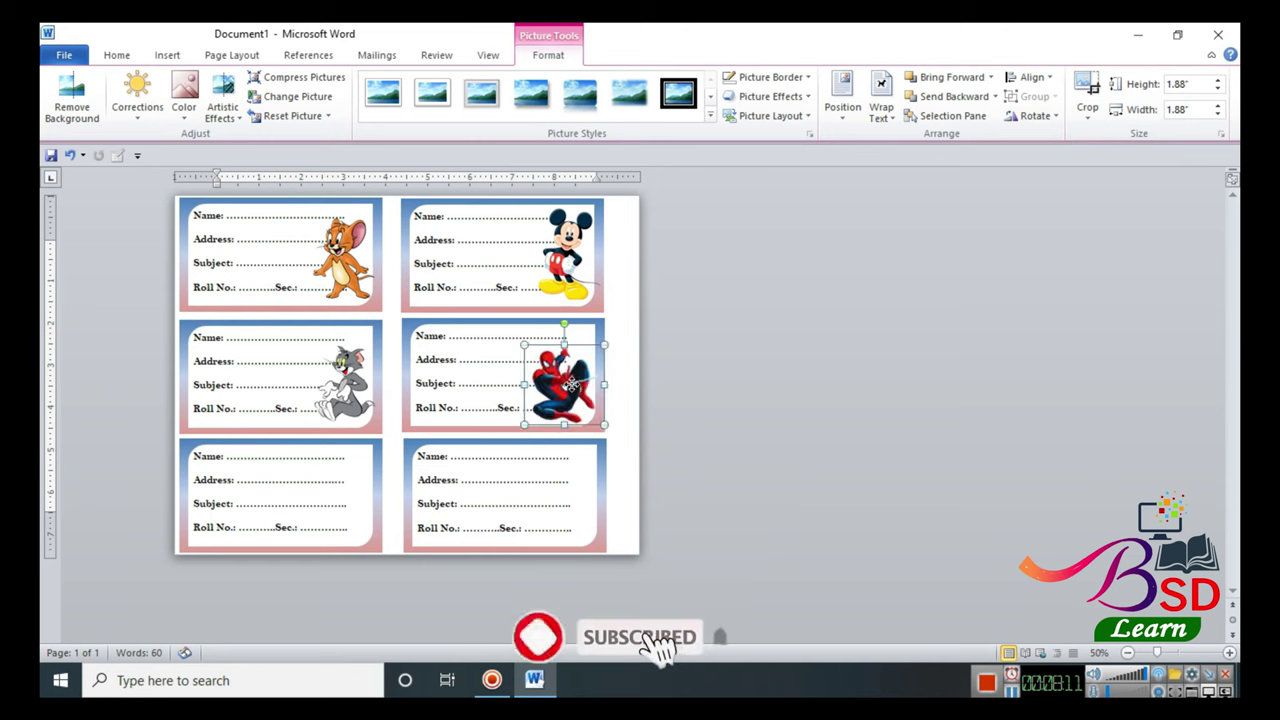
pyautogui.click(787, 402)
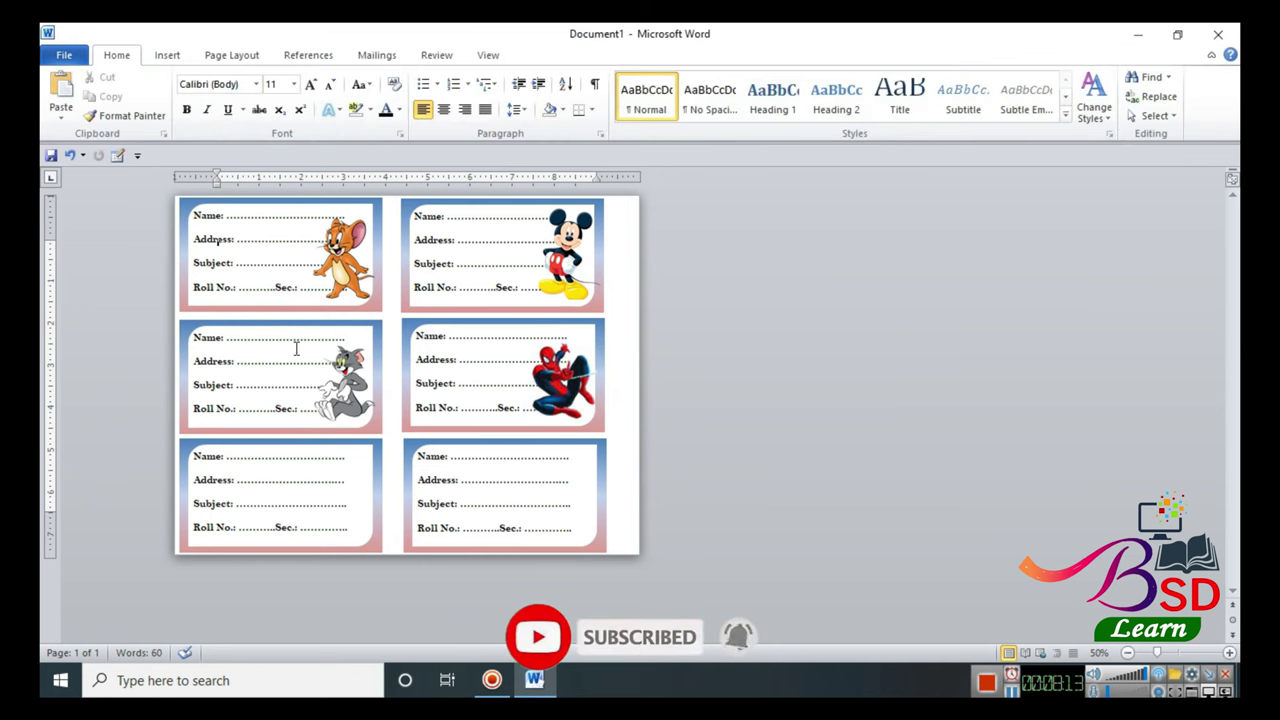
# - Insert the Superman picture (image 7), set to In Front of Text
pyautogui.click(167, 55)
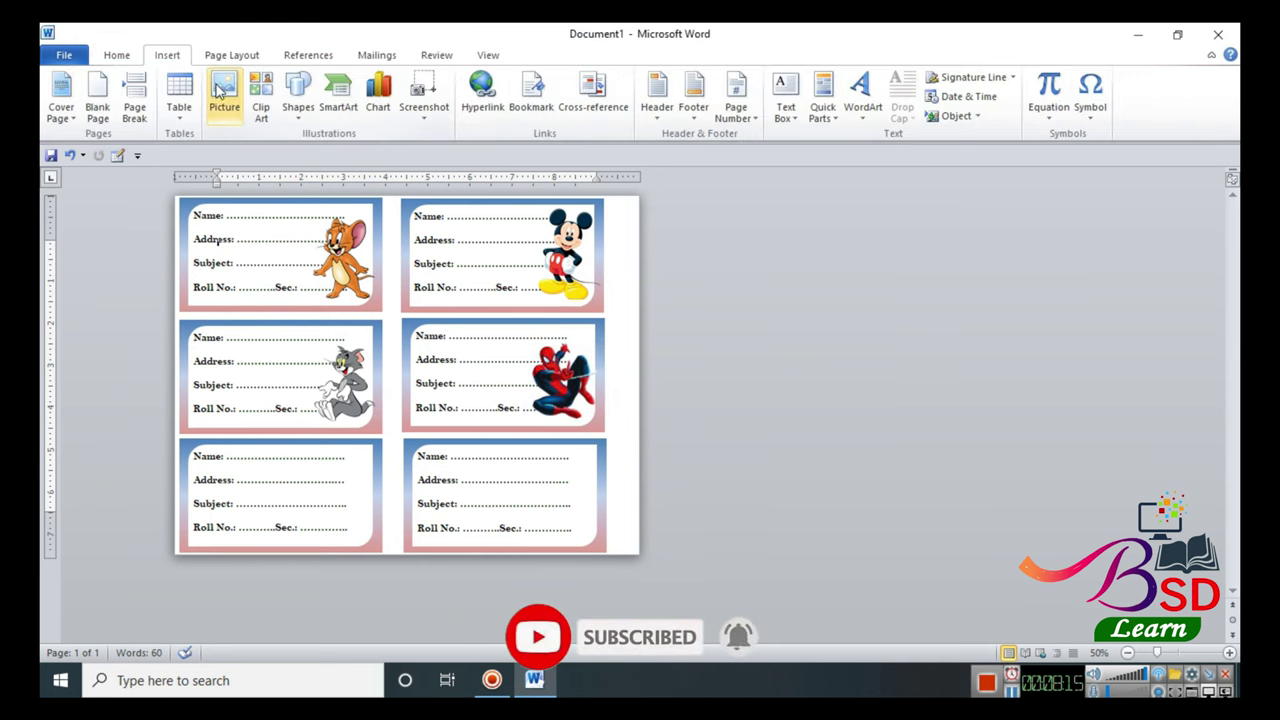
pyautogui.click(224, 92)
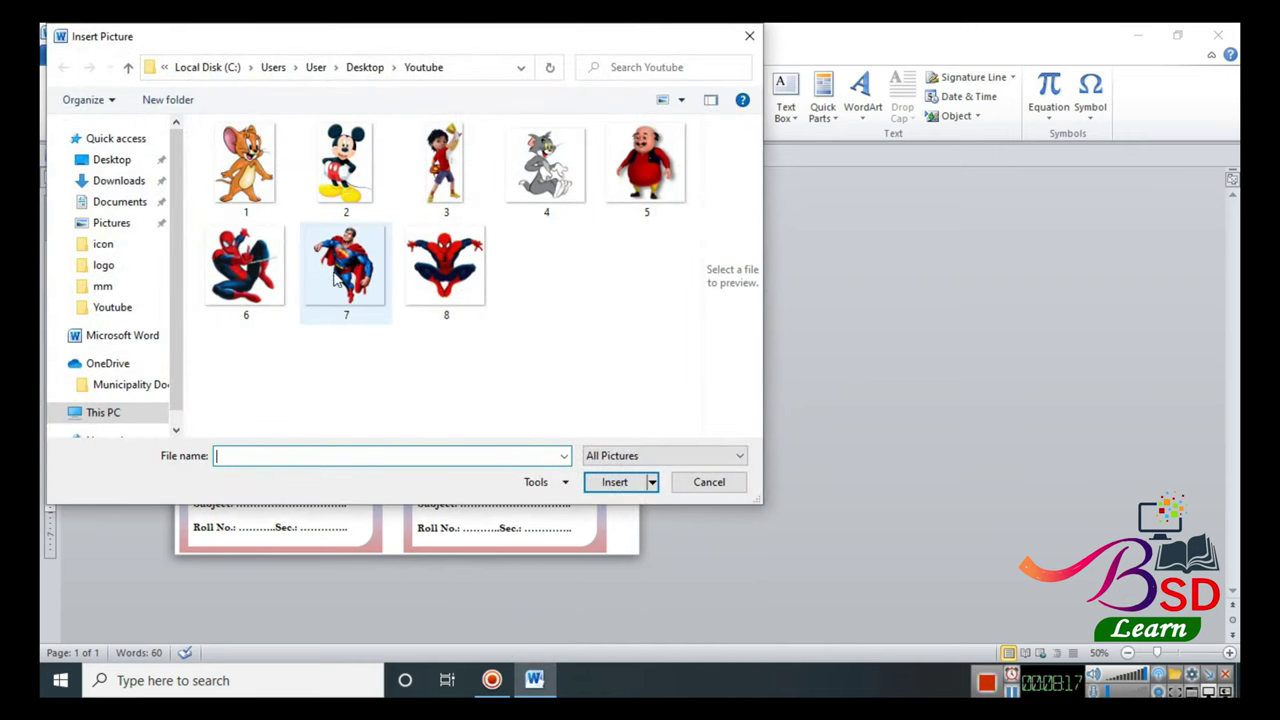
pyautogui.click(357, 272)
pyautogui.click(614, 486)
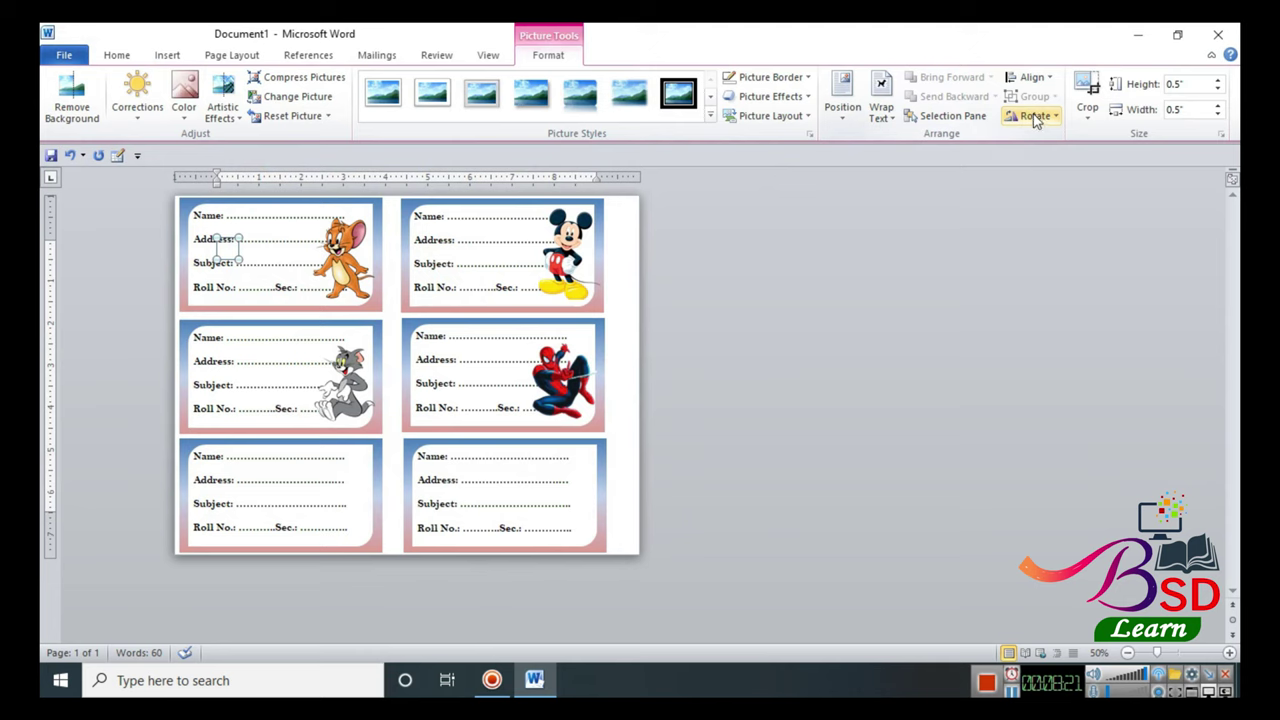
pyautogui.click(880, 110)
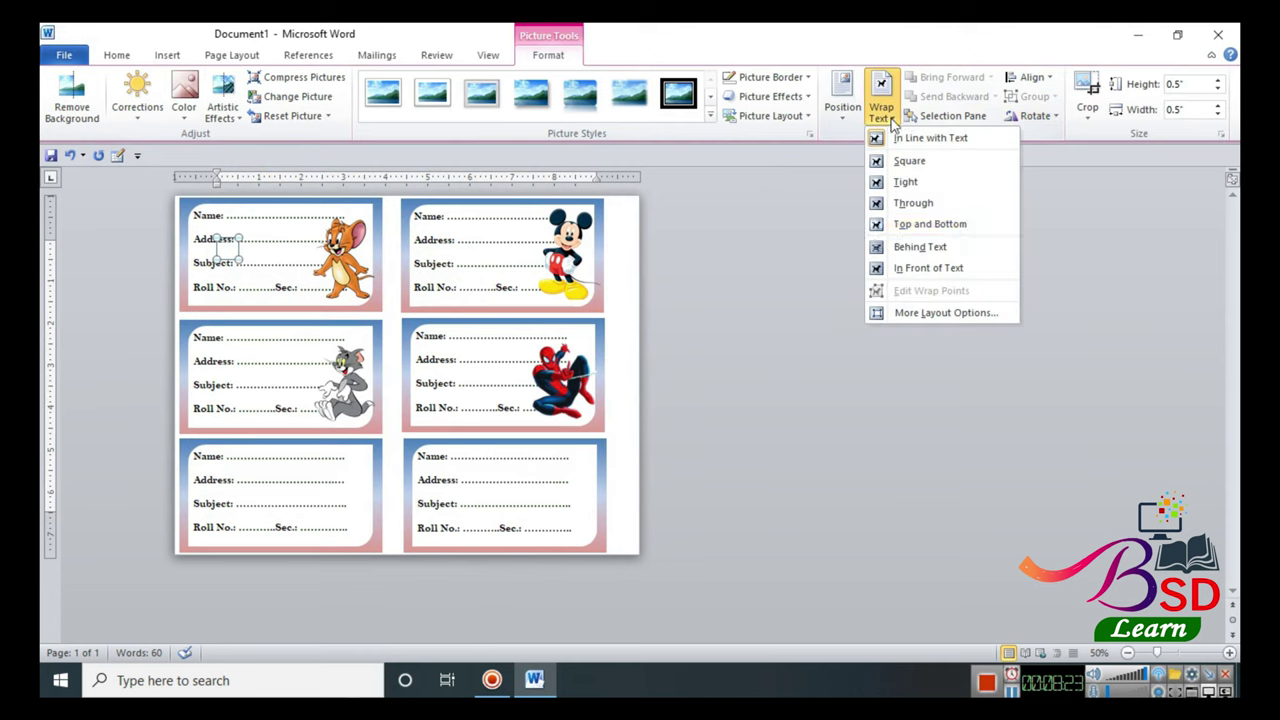
pyautogui.click(906, 270)
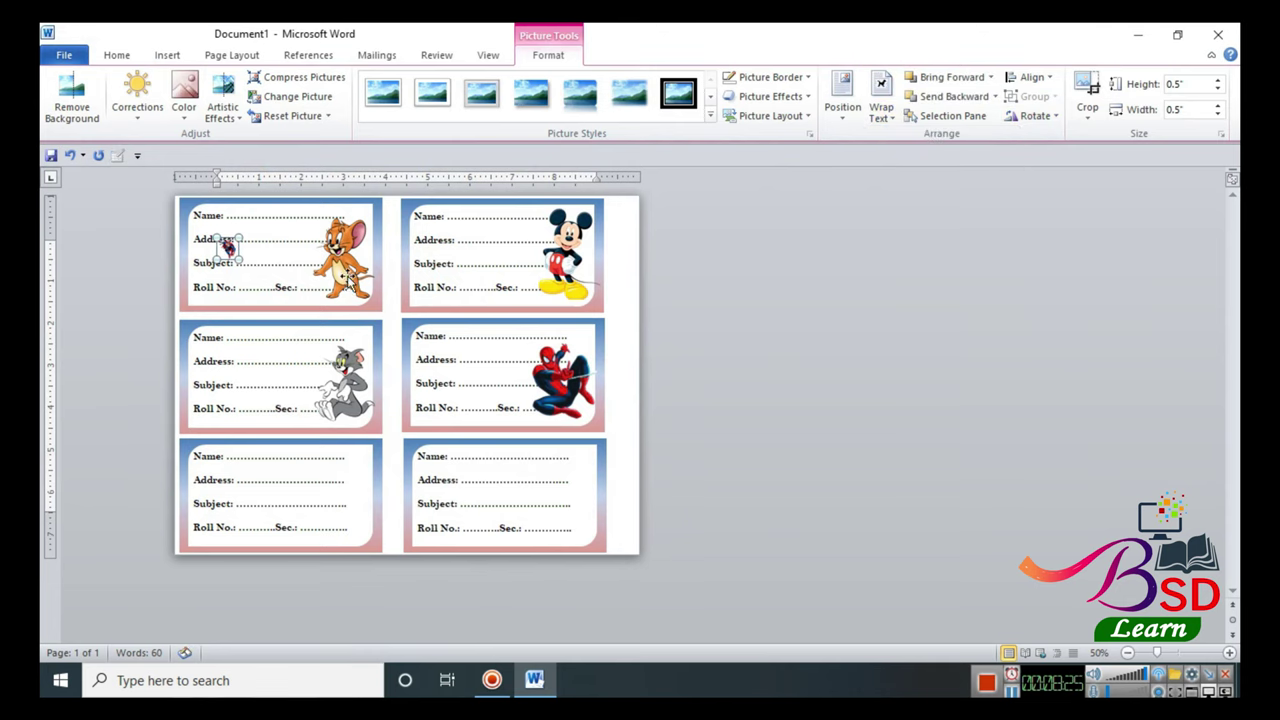
# - Enlarge Superman to about 1.98" square and position it beside the bottom-left card's fields
pyautogui.moveTo(240, 262)
pyautogui.mouseDown()
pyautogui.moveTo(285, 305)
pyautogui.moveTo(342, 490)
pyautogui.moveTo(395, 455)
pyautogui.mouseUp()
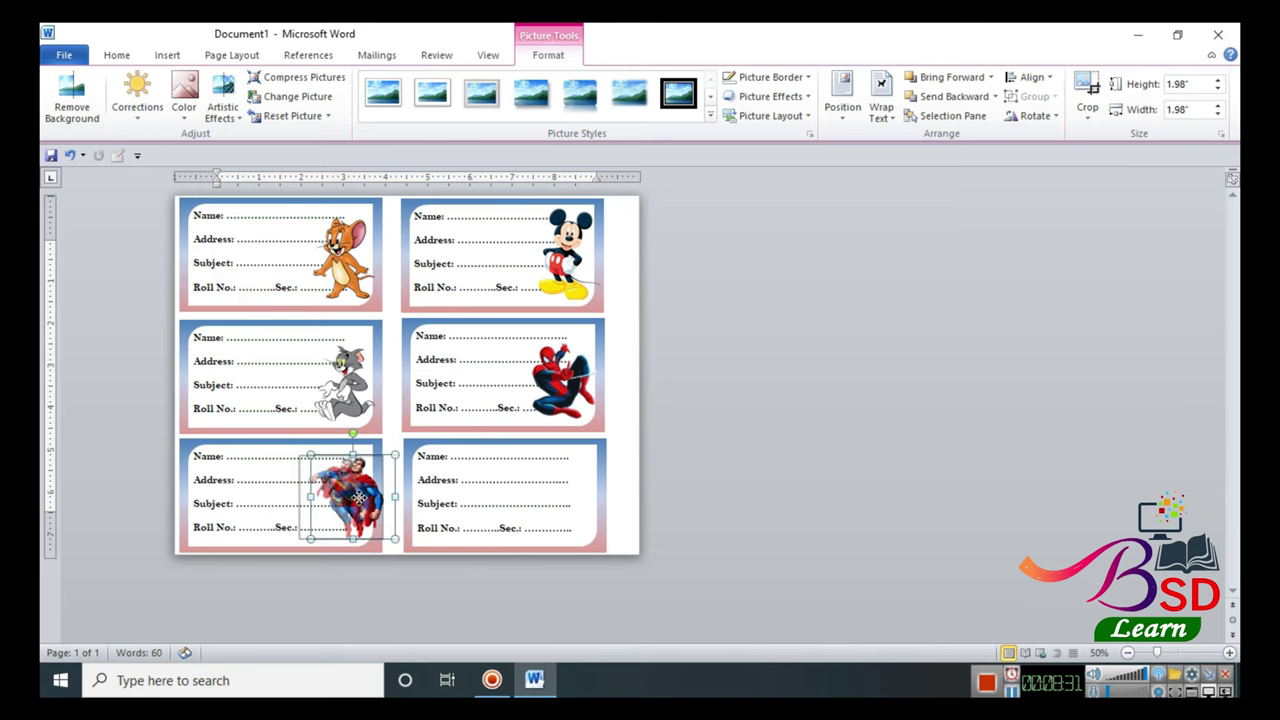
pyautogui.keyDown('ctrl'); pyautogui.scroll(3, 372, 500); pyautogui.keyUp('ctrl')
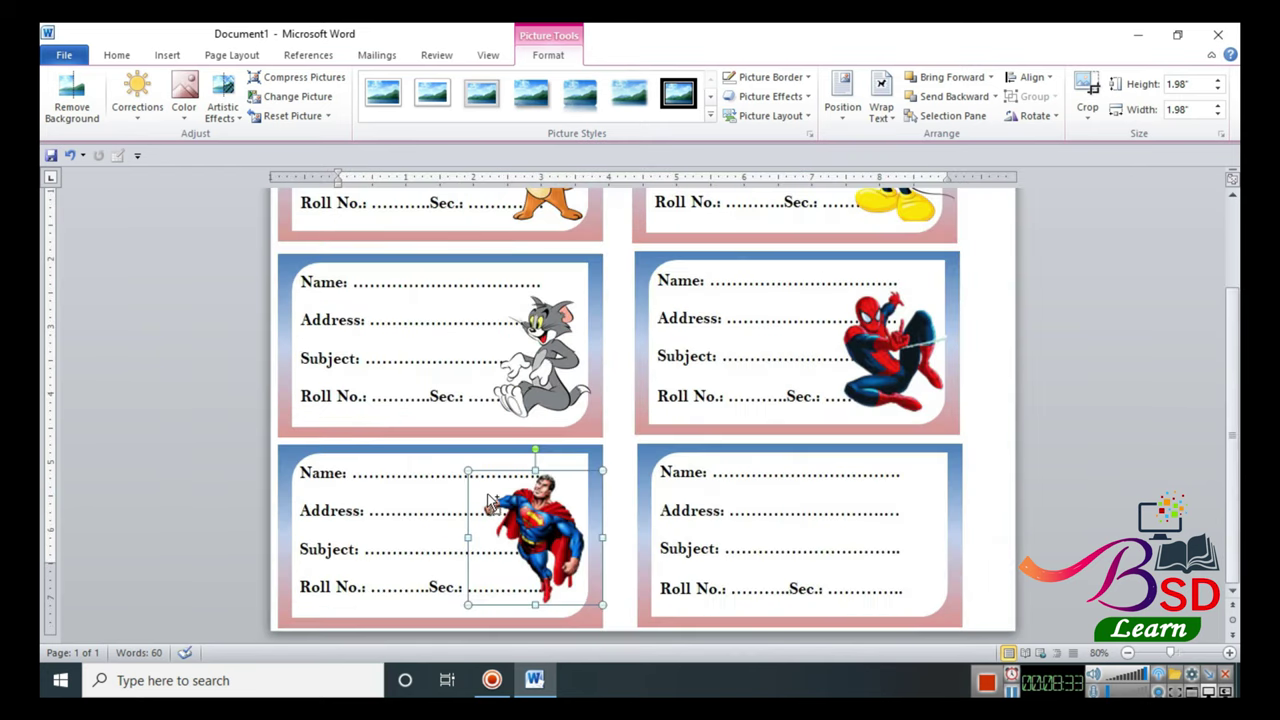
pyautogui.keyDown('ctrl'); pyautogui.scroll(1, 490, 503); pyautogui.keyUp('ctrl')
pyautogui.keyDown('ctrl'); pyautogui.scroll(2, 490, 503); pyautogui.keyUp('ctrl')
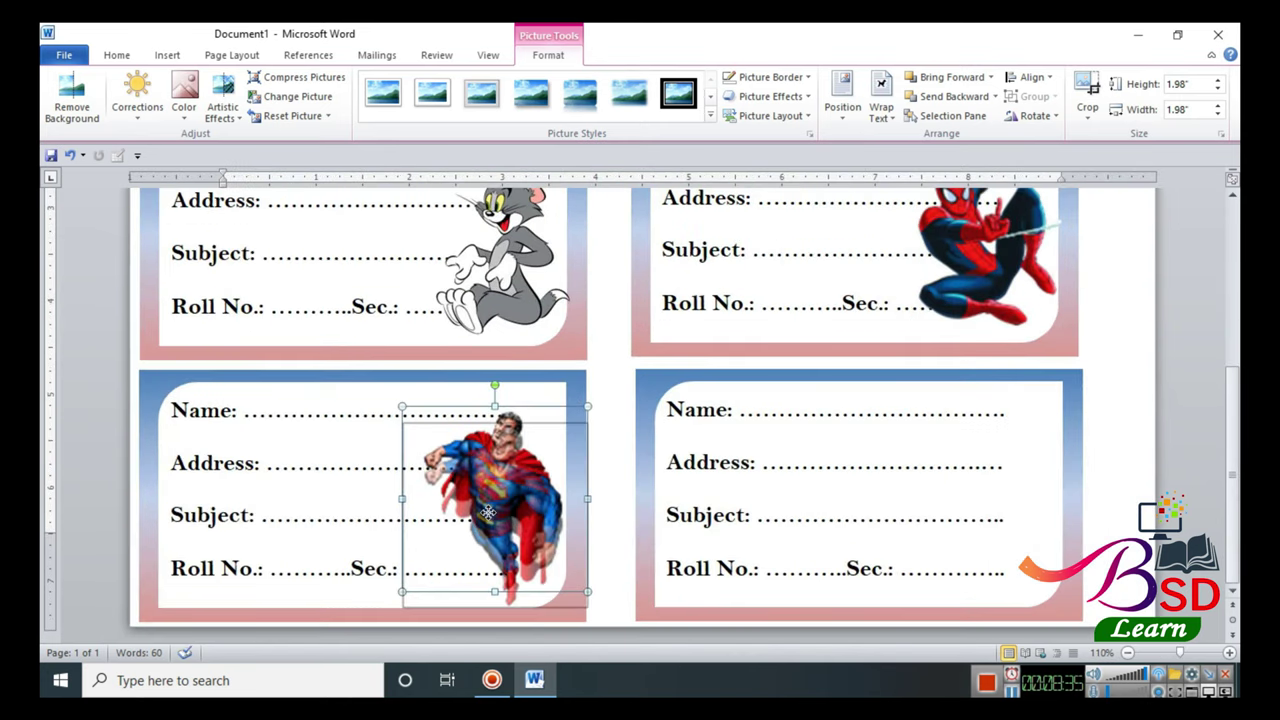
pyautogui.moveTo(488, 502); pyautogui.dragTo(488, 517)
pyautogui.click(1110, 474)
pyautogui.scroll(5, 906, 470)
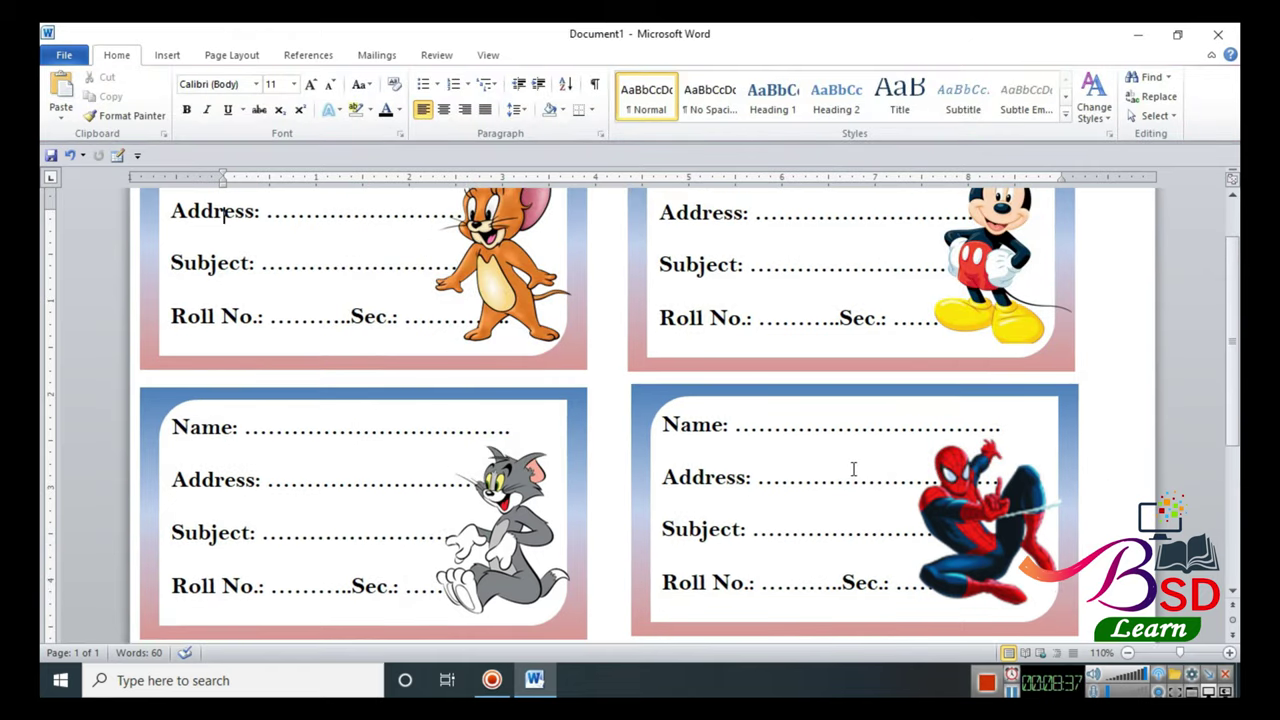
pyautogui.keyDown('ctrl'); pyautogui.scroll(-4, 853, 469); pyautogui.keyUp('ctrl')
pyautogui.keyDown('ctrl'); pyautogui.scroll(-3, 788, 483); pyautogui.keyUp('ctrl')
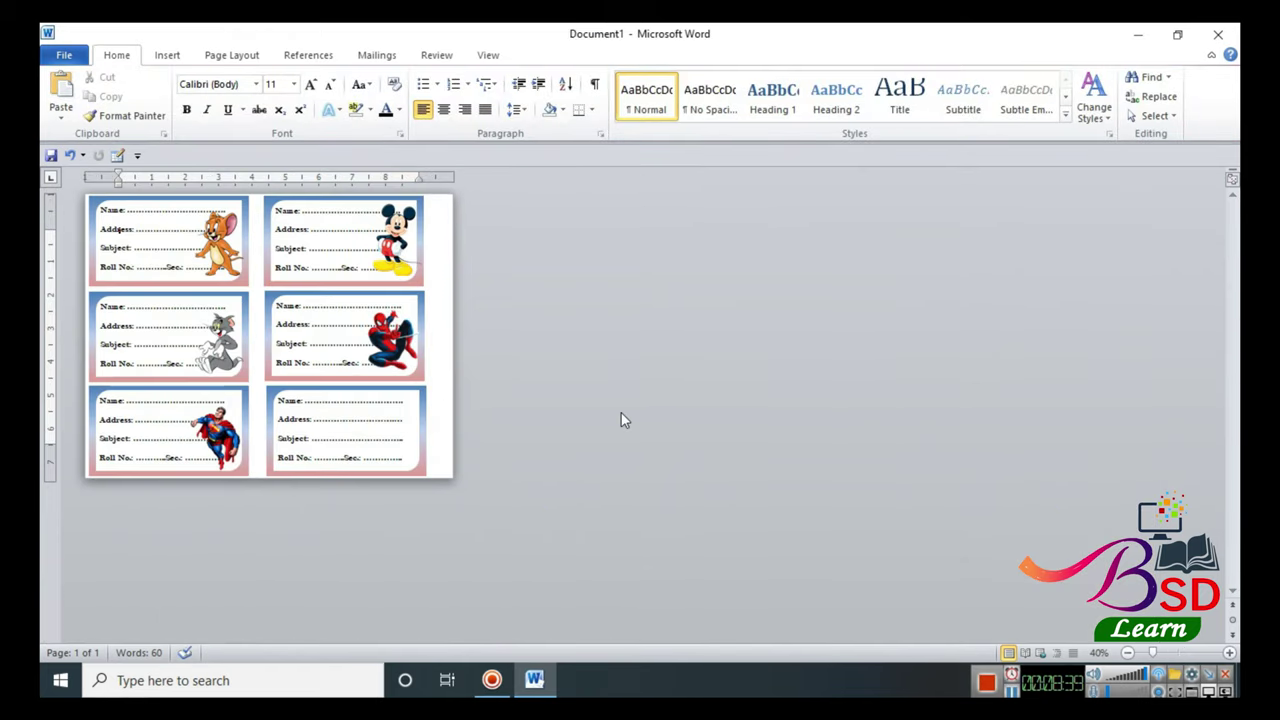
# - Insert picture 3, the boy holding a trophy, and float it in front of text
pyautogui.click(167, 55)
pyautogui.click(222, 100)
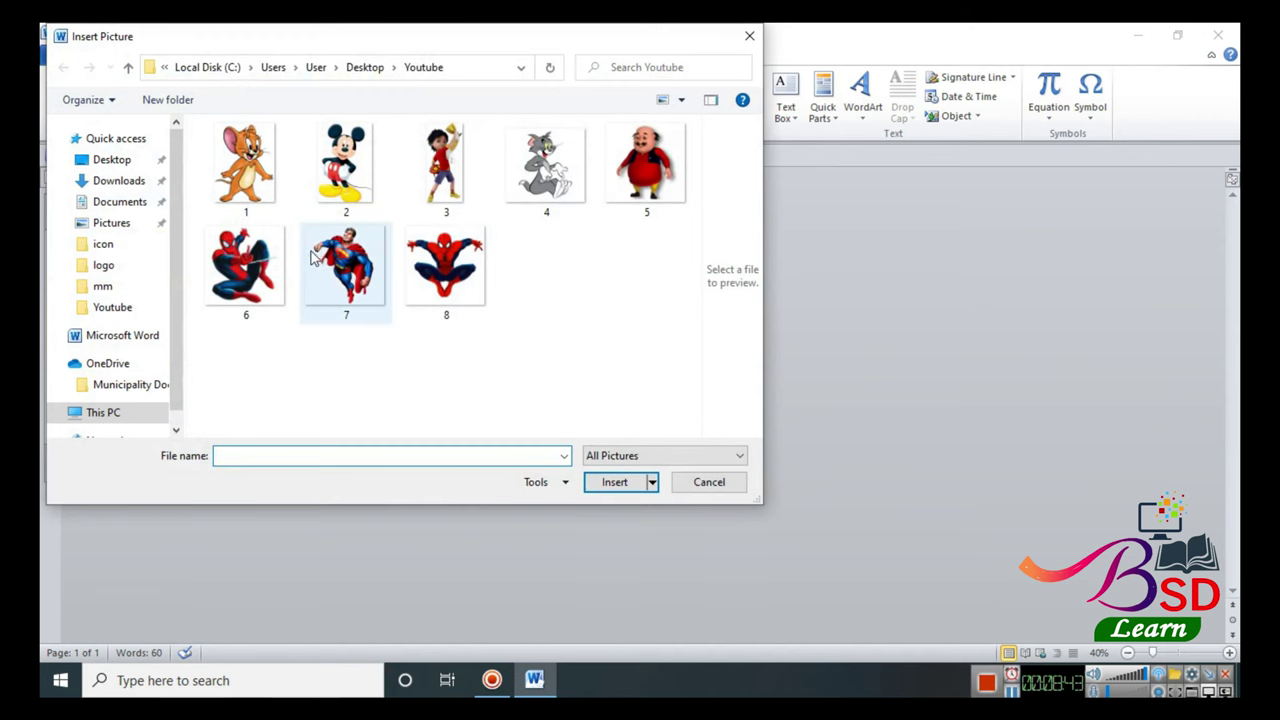
pyautogui.click(430, 178)
pyautogui.click(590, 486)
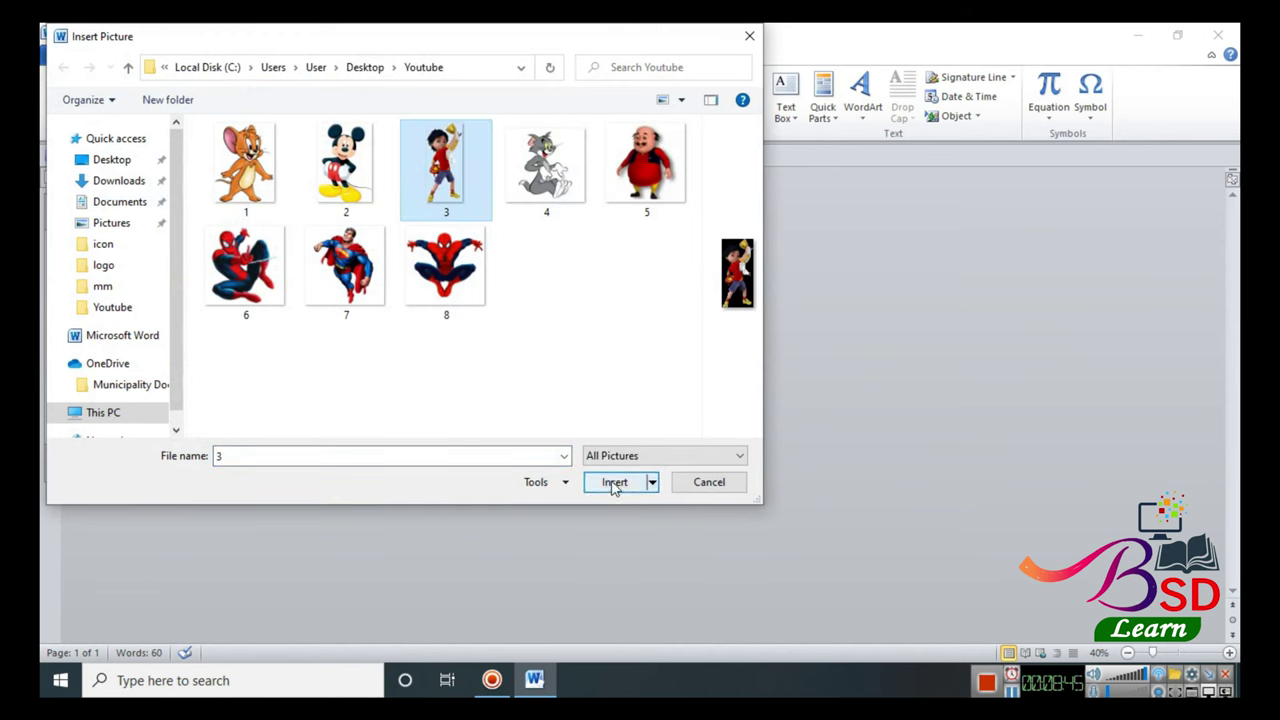
pyautogui.click(881, 95)
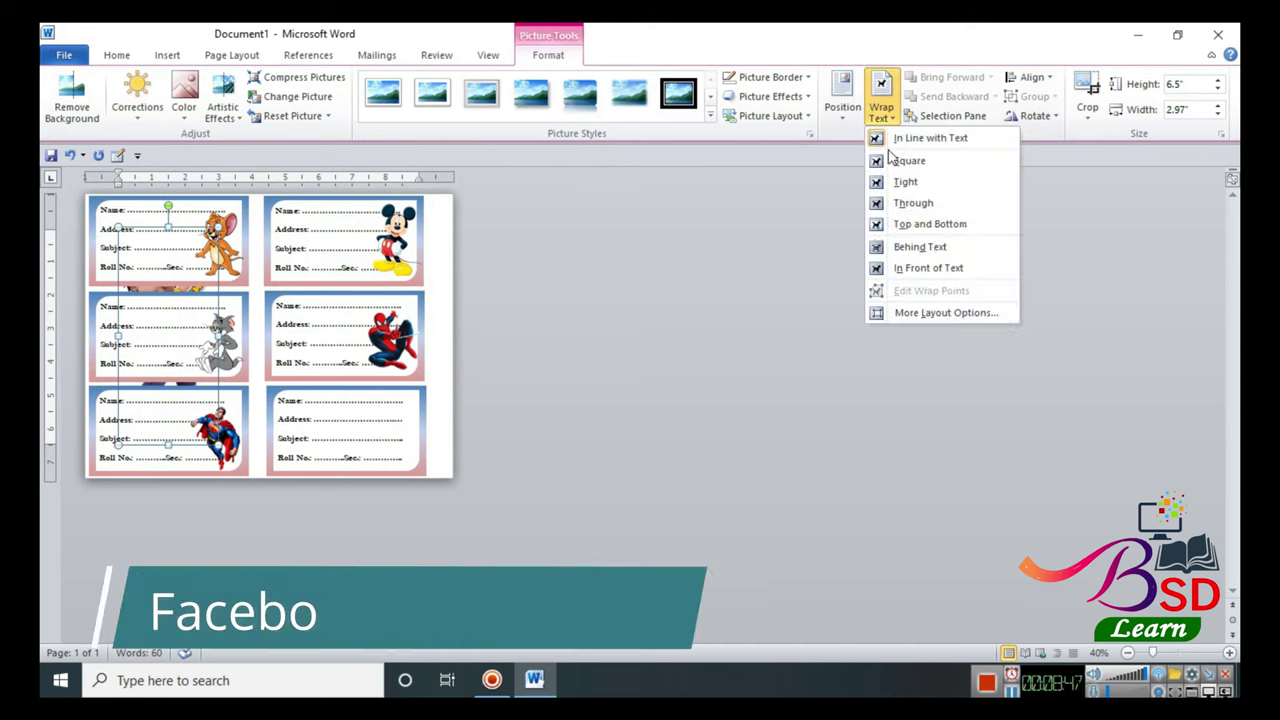
pyautogui.click(928, 268)
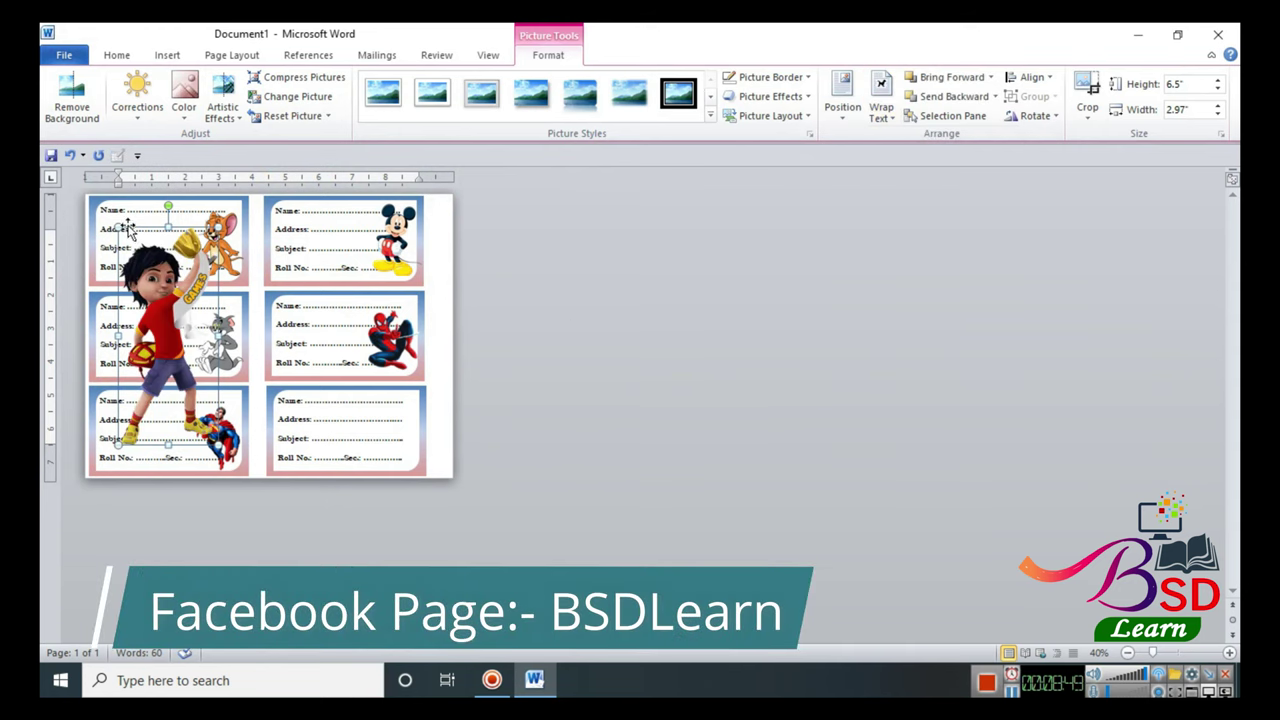
# - Shrink the trophy boy to about 2.29" by 1.05" and place it in the bottom-right card
pyautogui.moveTo(118, 218)
pyautogui.mouseDown()
pyautogui.moveTo(186, 366)
pyautogui.moveTo(391, 424)
pyautogui.mouseUp()
pyautogui.keyDown('ctrl'); pyautogui.scroll(6, 679, 423); pyautogui.keyUp('ctrl')
pyautogui.keyDown('ctrl'); pyautogui.scroll(5, 679, 423); pyautogui.keyUp('ctrl')
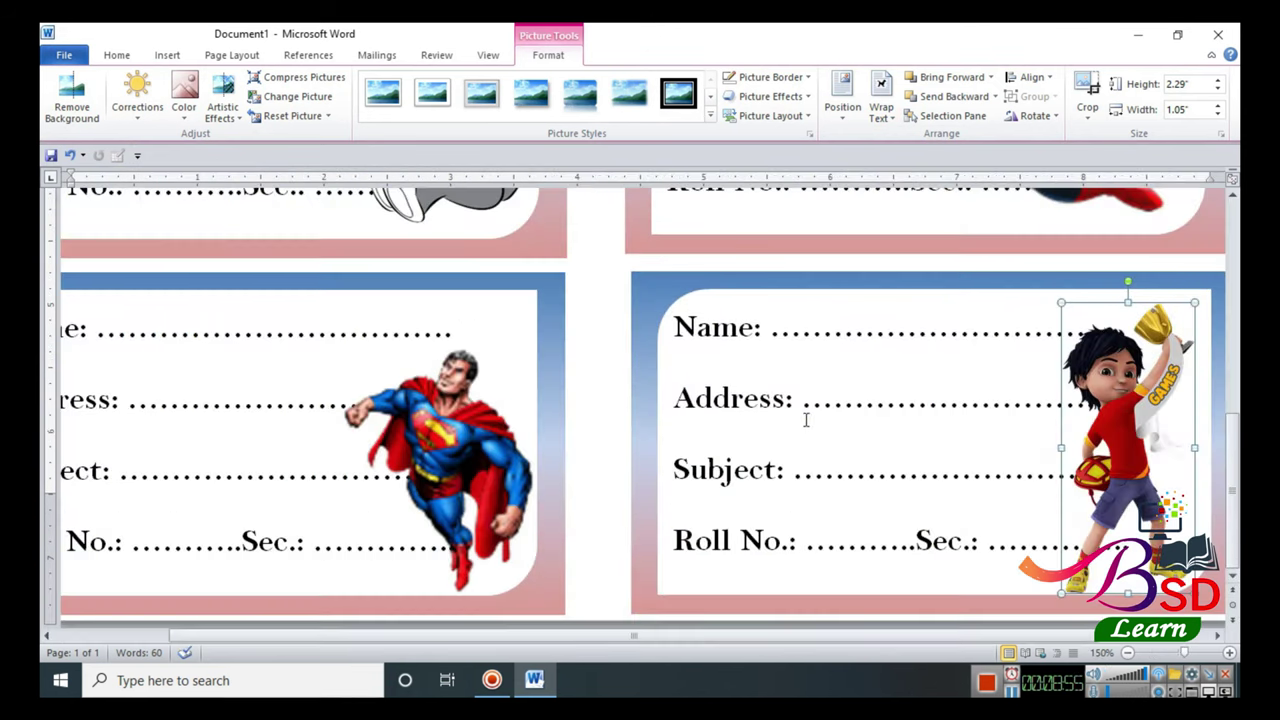
pyautogui.moveTo(736, 636); pyautogui.dragTo(858, 634)
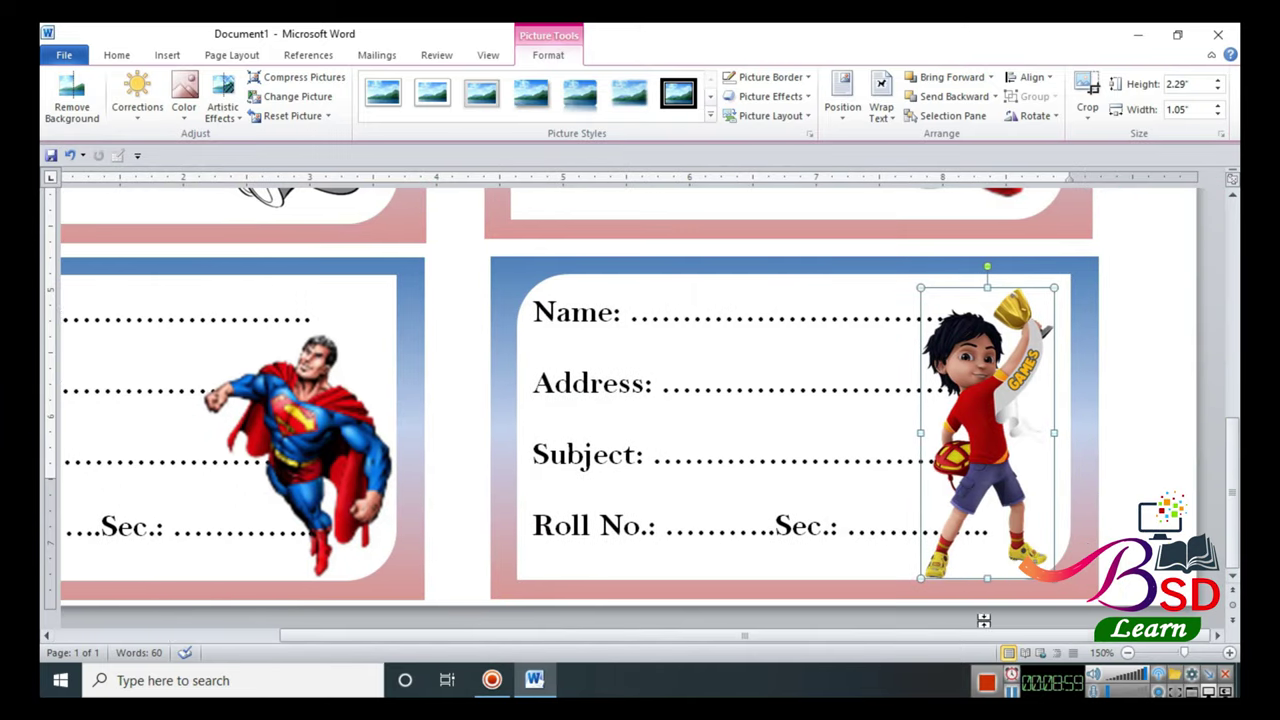
pyautogui.click(1205, 457)
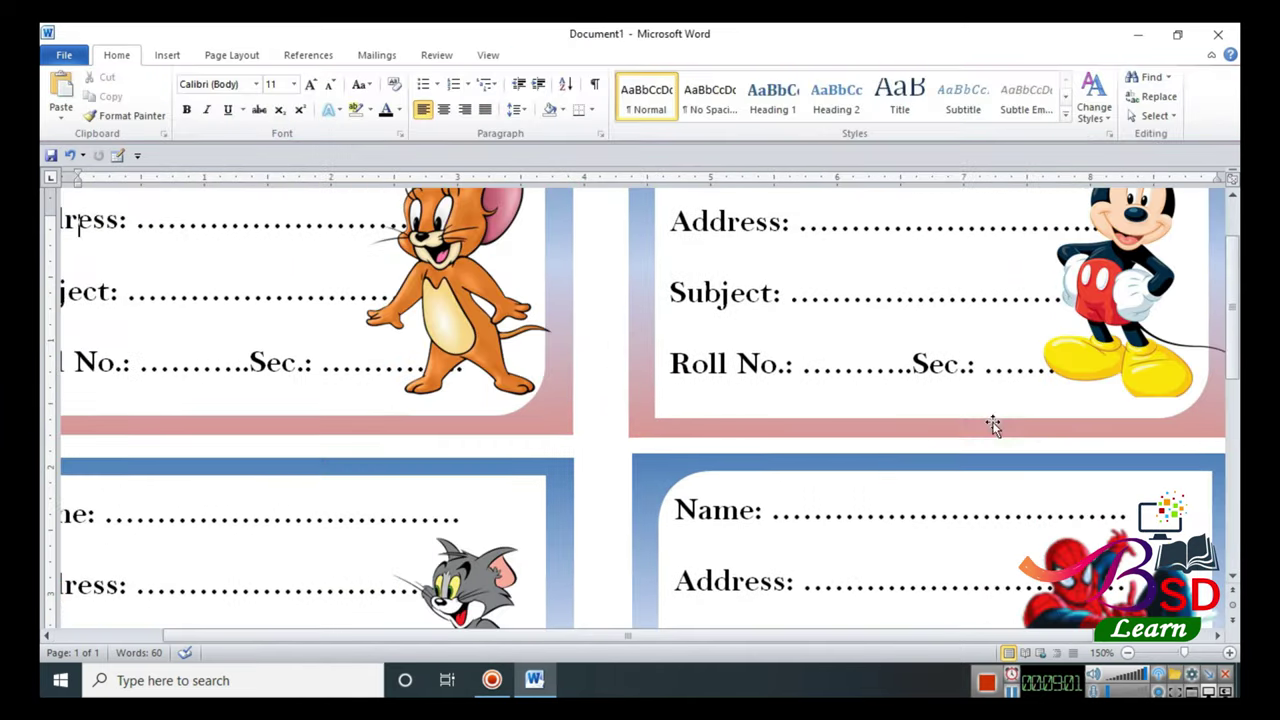
pyautogui.scroll(-3, 993, 425)
pyautogui.scroll(-1, 975, 446)
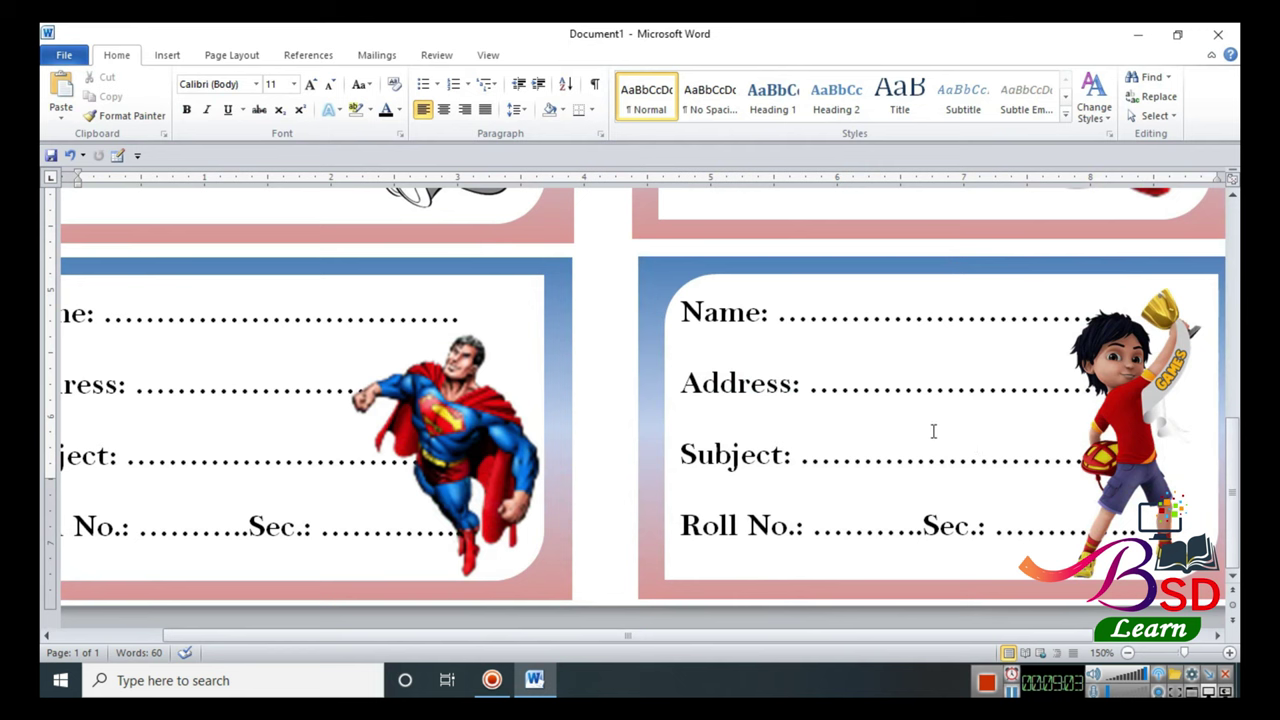
pyautogui.keyDown('ctrl'); pyautogui.scroll(-4, 657, 385); pyautogui.keyUp('ctrl')
pyautogui.keyDown('ctrl'); pyautogui.scroll(-1, 657, 385); pyautogui.keyUp('ctrl')
pyautogui.keyDown('ctrl'); pyautogui.scroll(-2, 657, 385); pyautogui.keyUp('ctrl')
pyautogui.keyDown('ctrl'); pyautogui.scroll(-1, 657, 385); pyautogui.keyUp('ctrl')
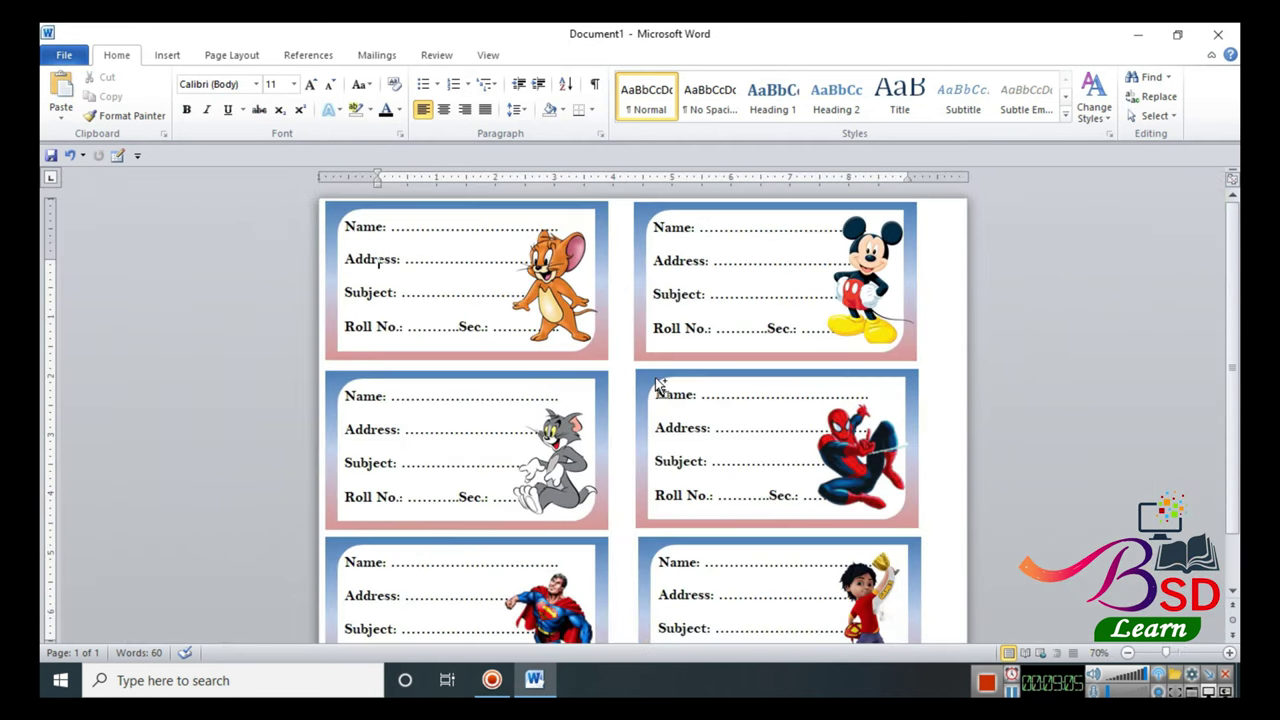
pyautogui.keyDown('ctrl'); pyautogui.scroll(-1, 657, 385); pyautogui.keyUp('ctrl')
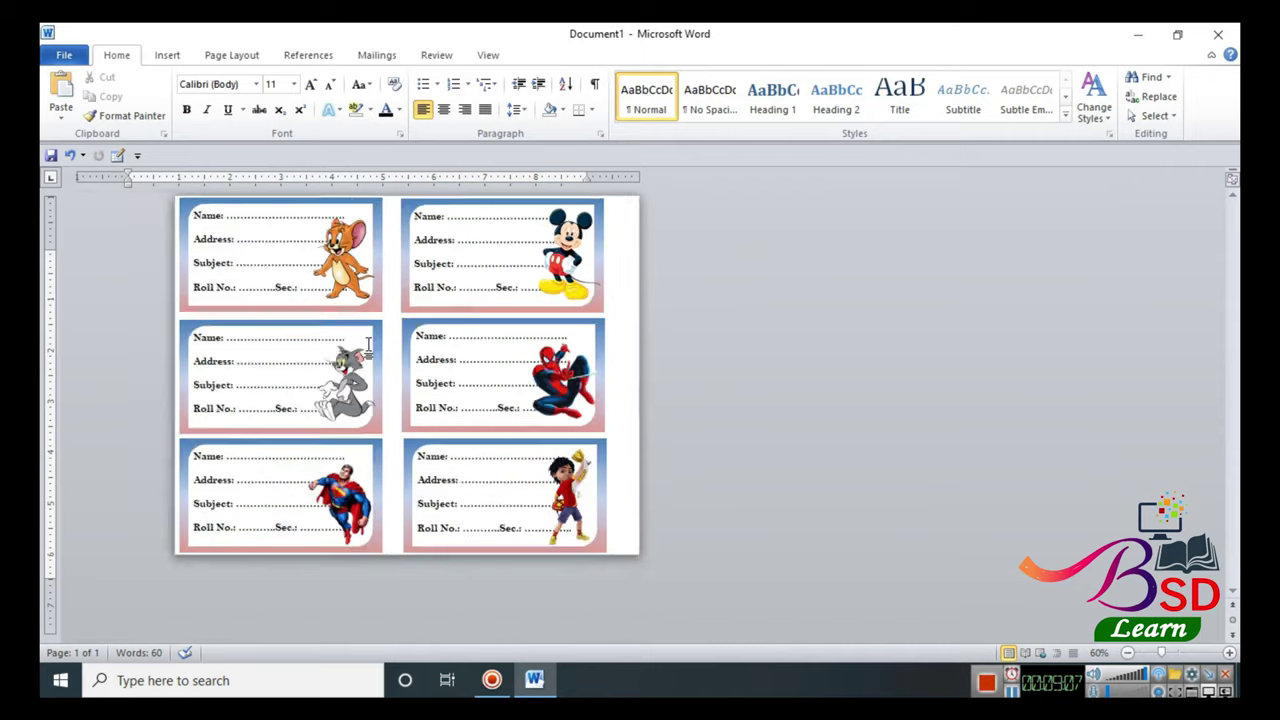
# - Save the card page to the Desktop as the PDF 111, then minimize Word
pyautogui.keyDown('ctrl'); pyautogui.scroll(-2, 368, 345); pyautogui.keyUp('ctrl')
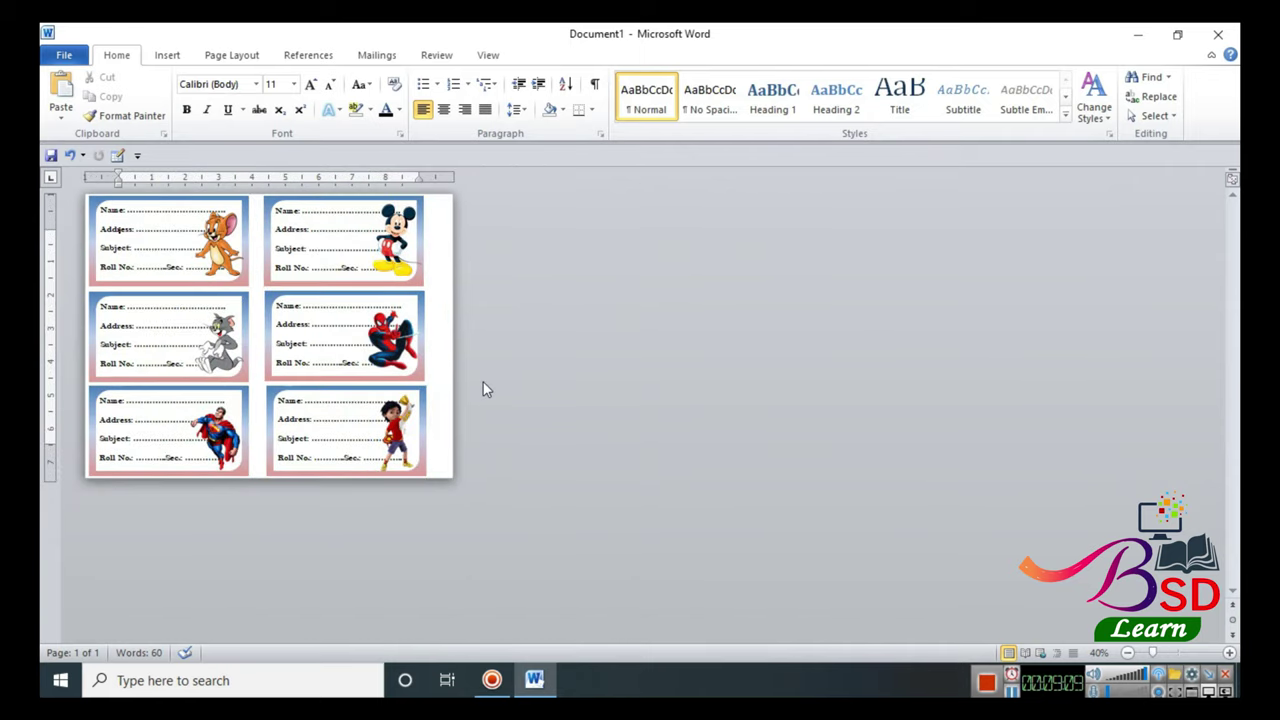
pyautogui.click(74, 58)
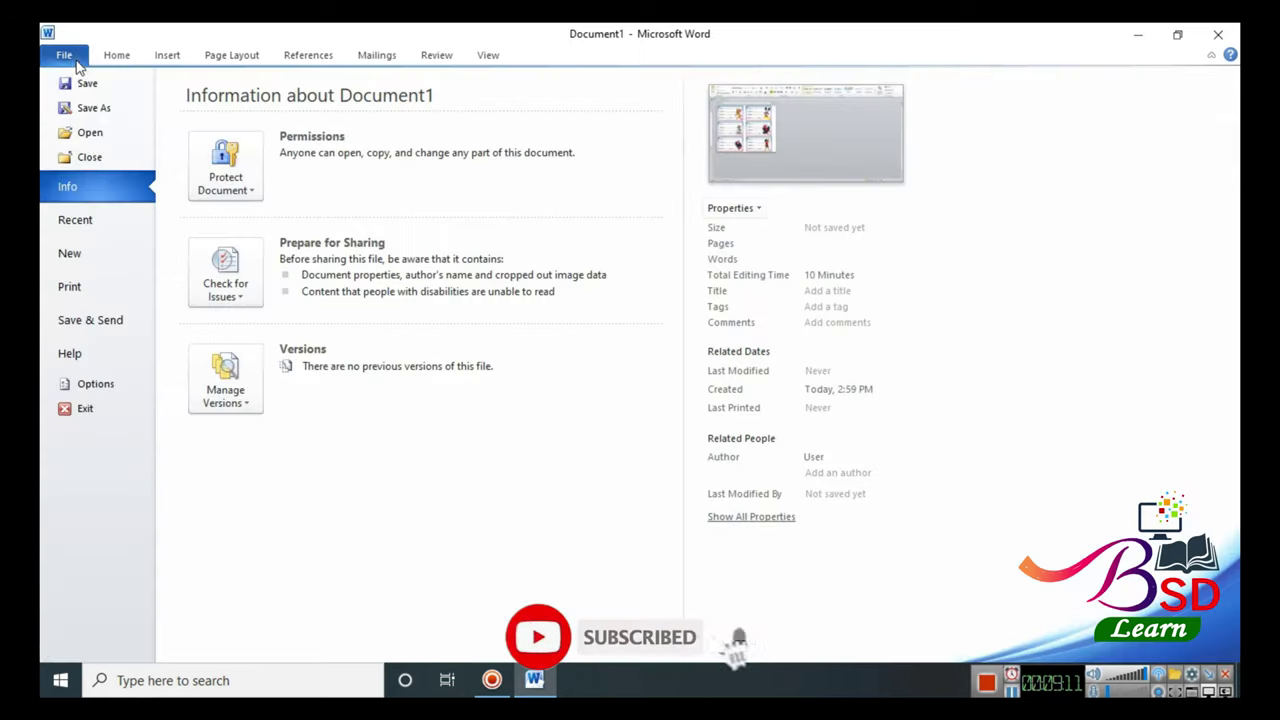
pyautogui.click(90, 107)
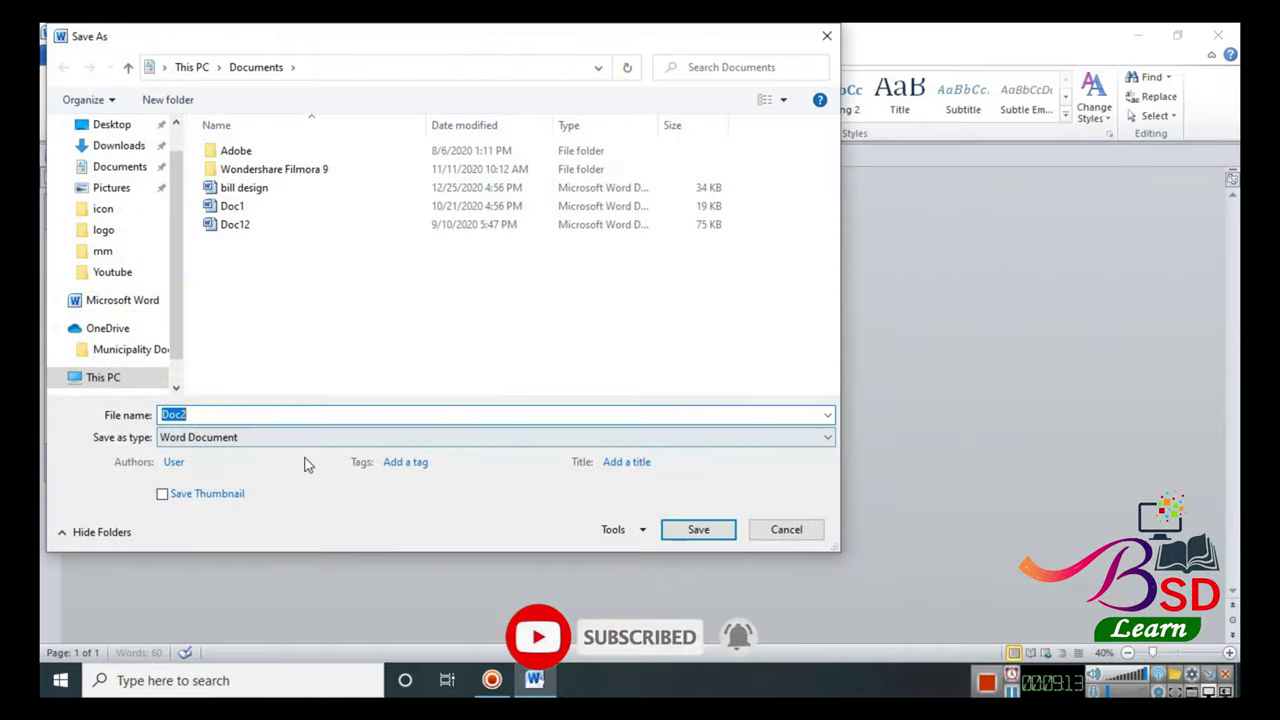
pyautogui.write('111')
pyautogui.click(205, 437)
pyautogui.click(205, 533)
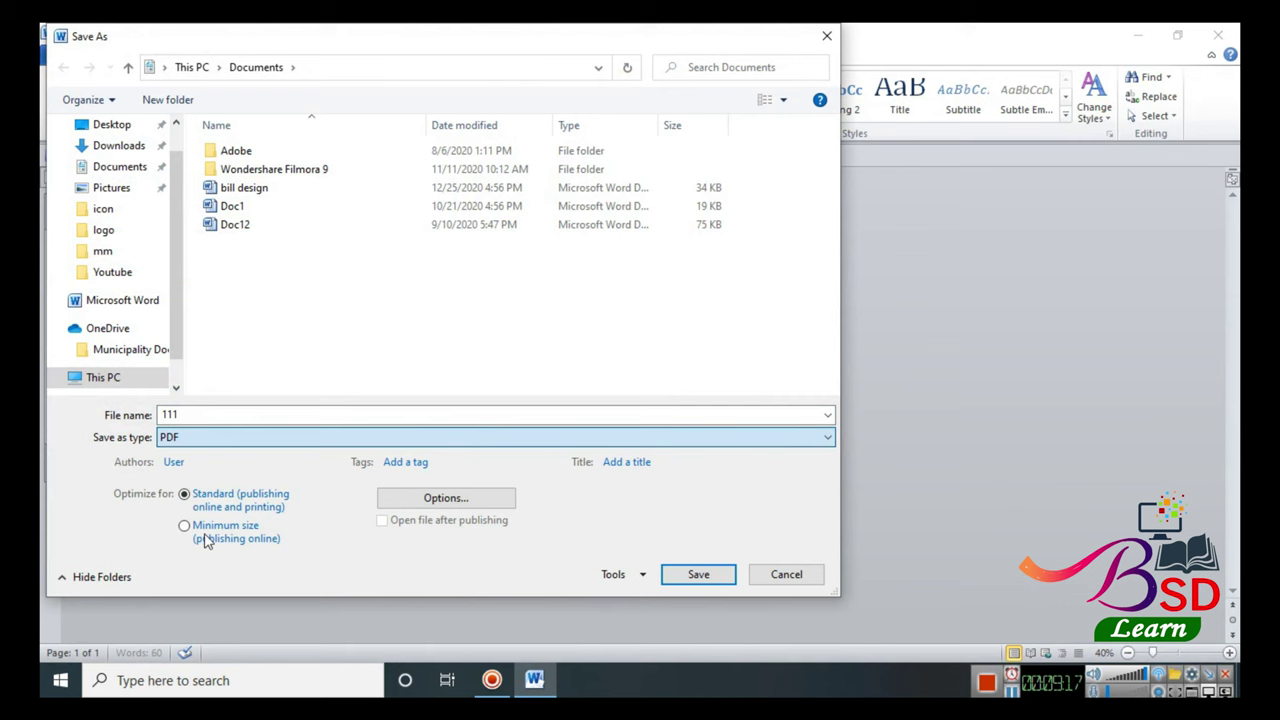
pyautogui.click(110, 128)
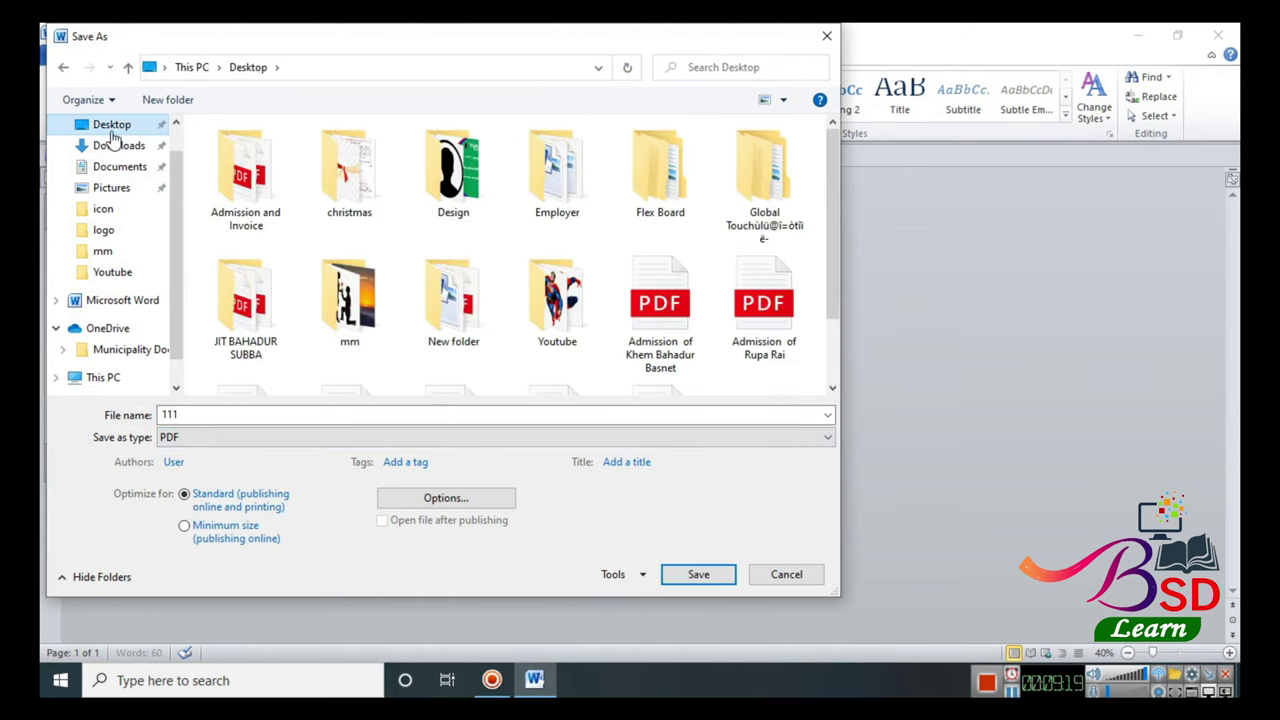
pyautogui.click(691, 578)
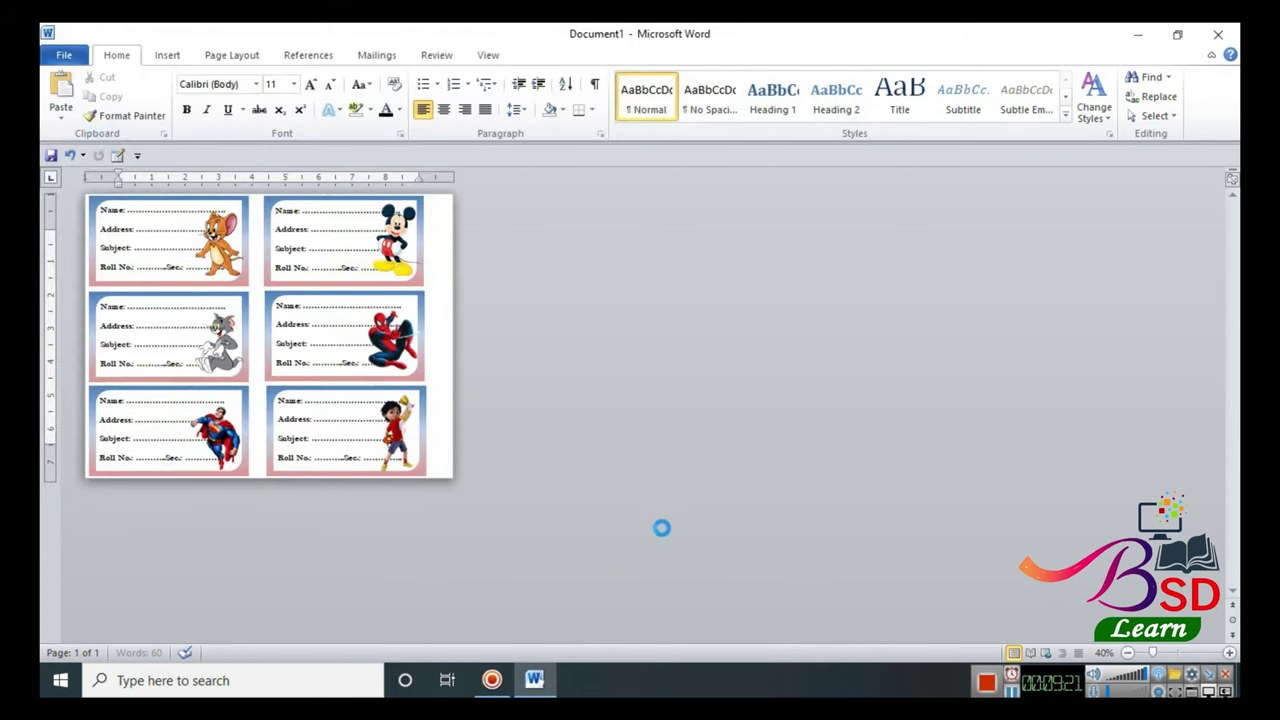
pyautogui.click(1139, 40)
# - Open 111.pdf from the Desktop in Edge to view the six illustrated cards
pyautogui.doubleClick(403, 232)
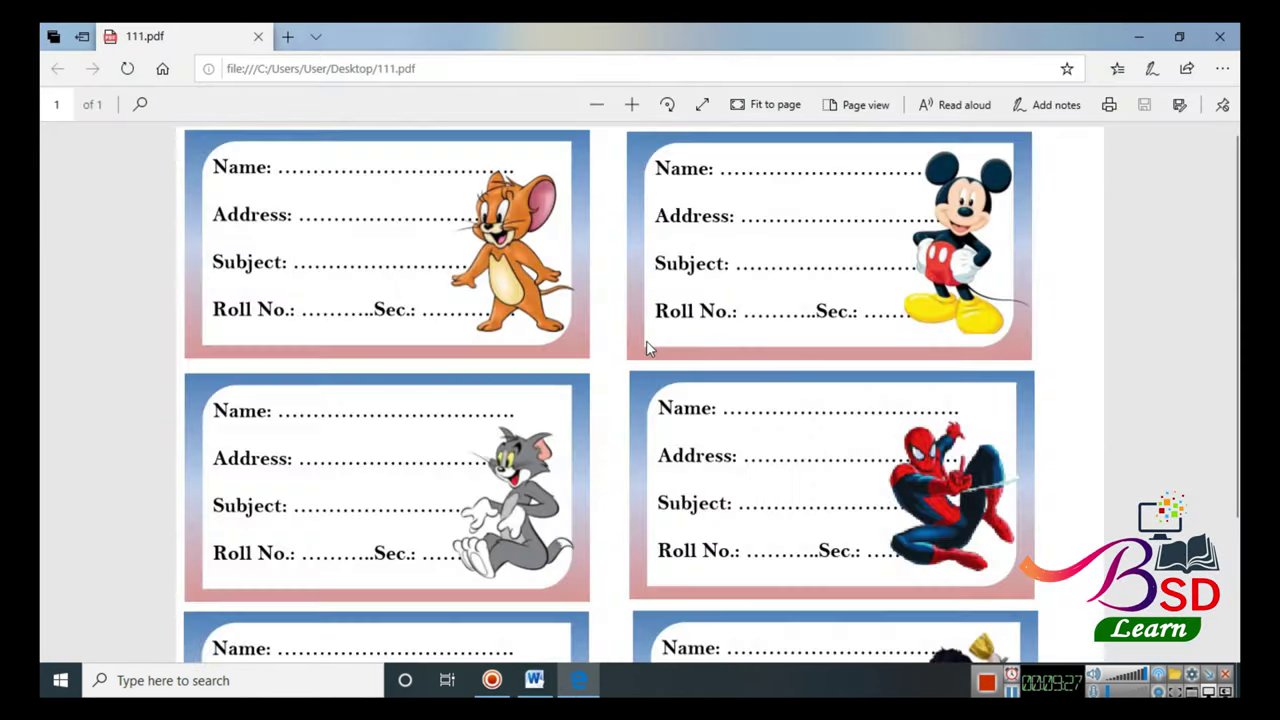
pyautogui.scroll(-5, 645, 343)
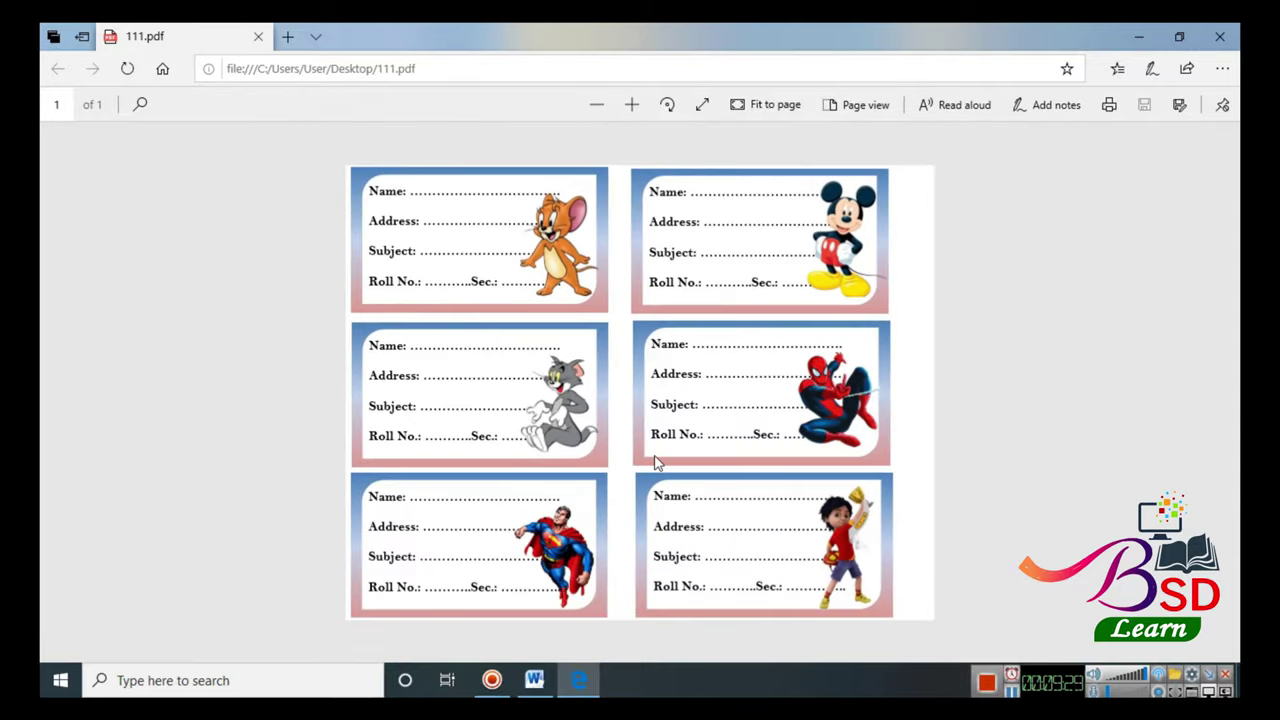